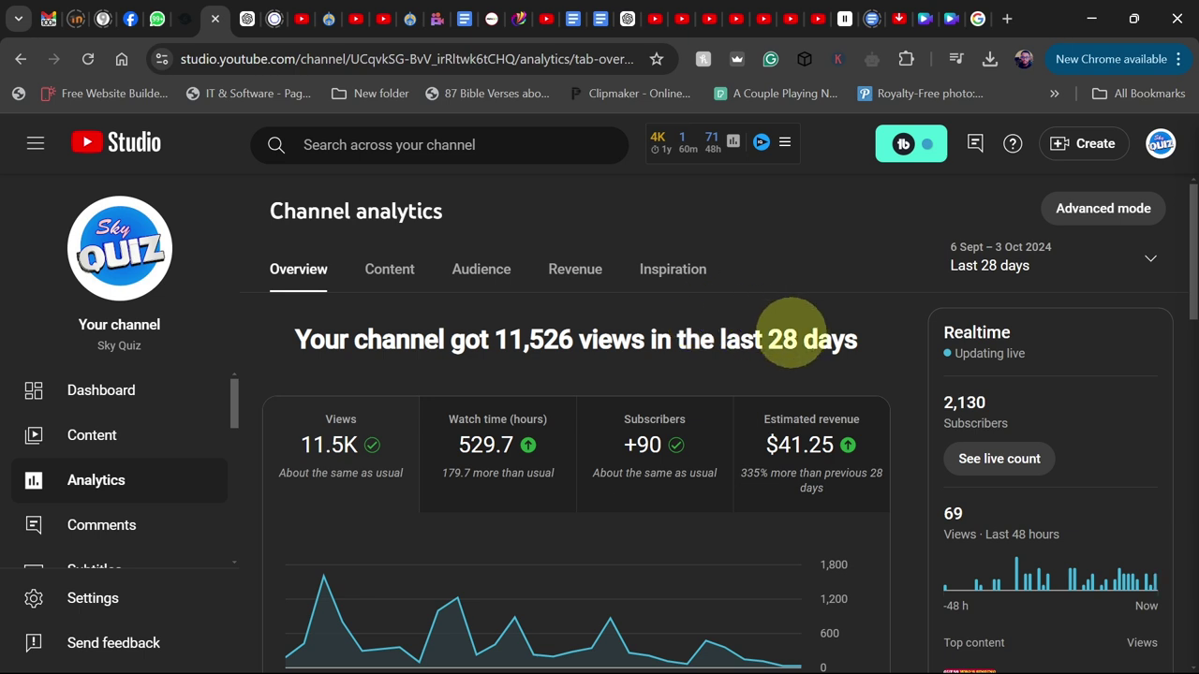
View the list of channels available under the account, then close it without switching
{"action": "left_click", "coordinate": [1160, 145]}
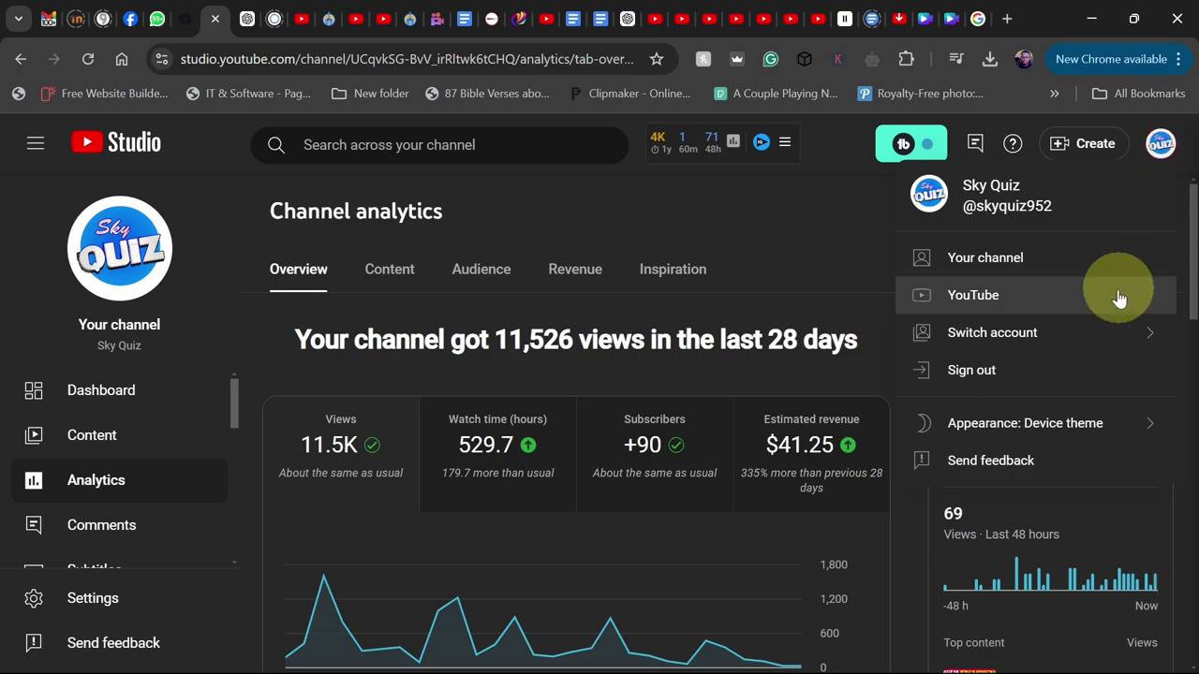
{"action": "left_click", "coordinate": [1131, 333]}
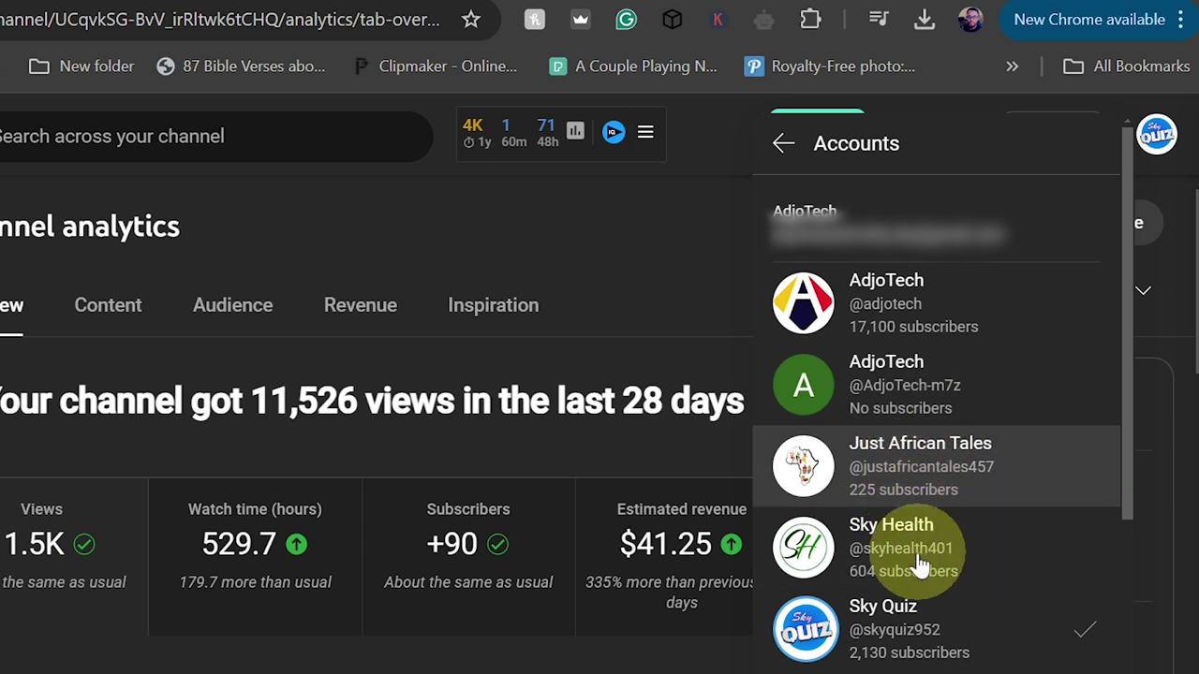
{"action": "scroll", "coordinate": [948, 592], "scroll_direction": "down", "scroll_amount": 2}
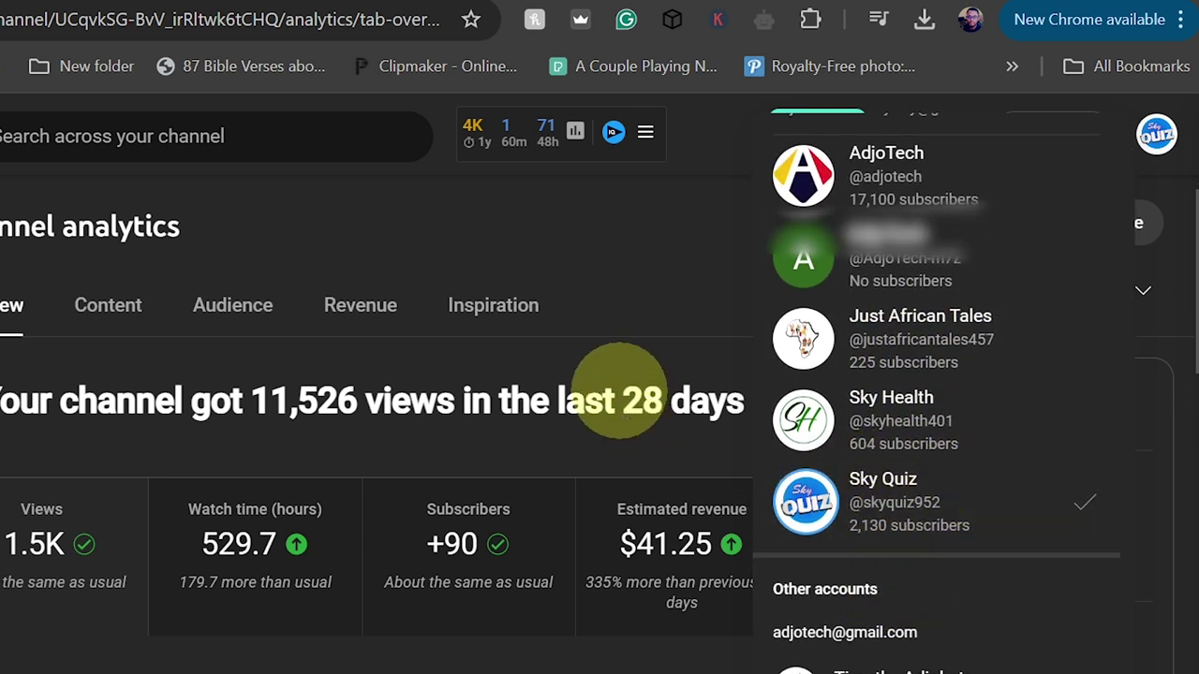
{"action": "left_click", "coordinate": [601, 359]}
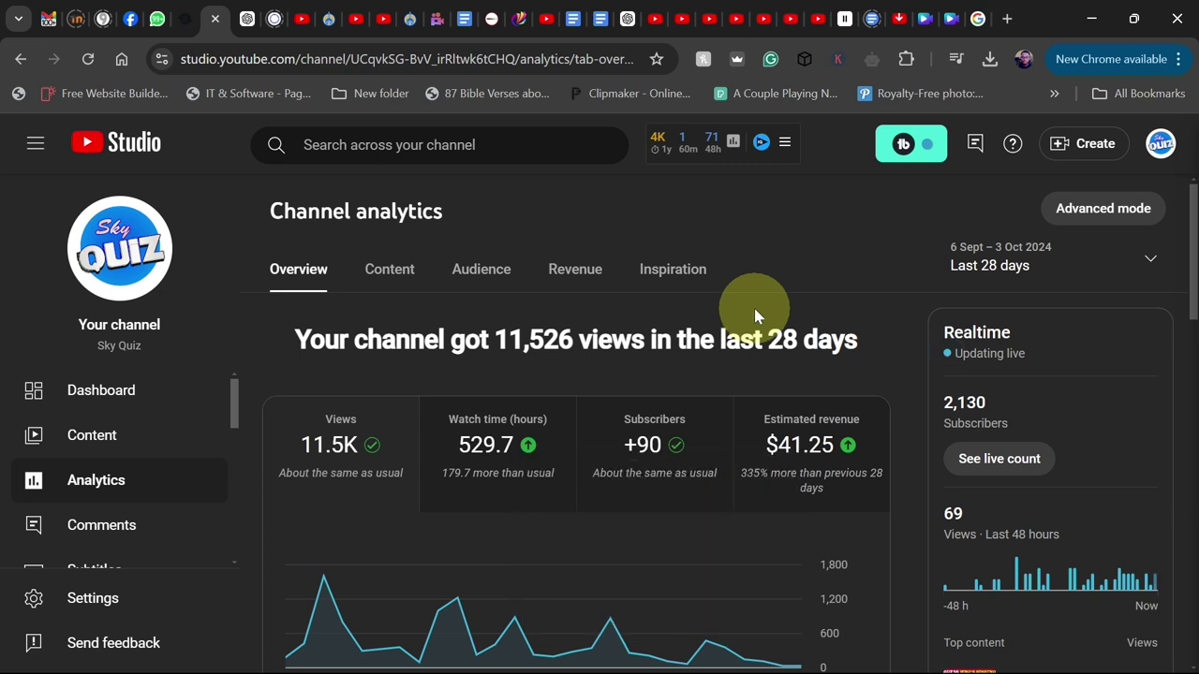
Examine the Sky Quiz channel homepage, looking through its featured video, popular videos, other channels and playlist sections
{"action": "left_click", "coordinate": [381, 18]}
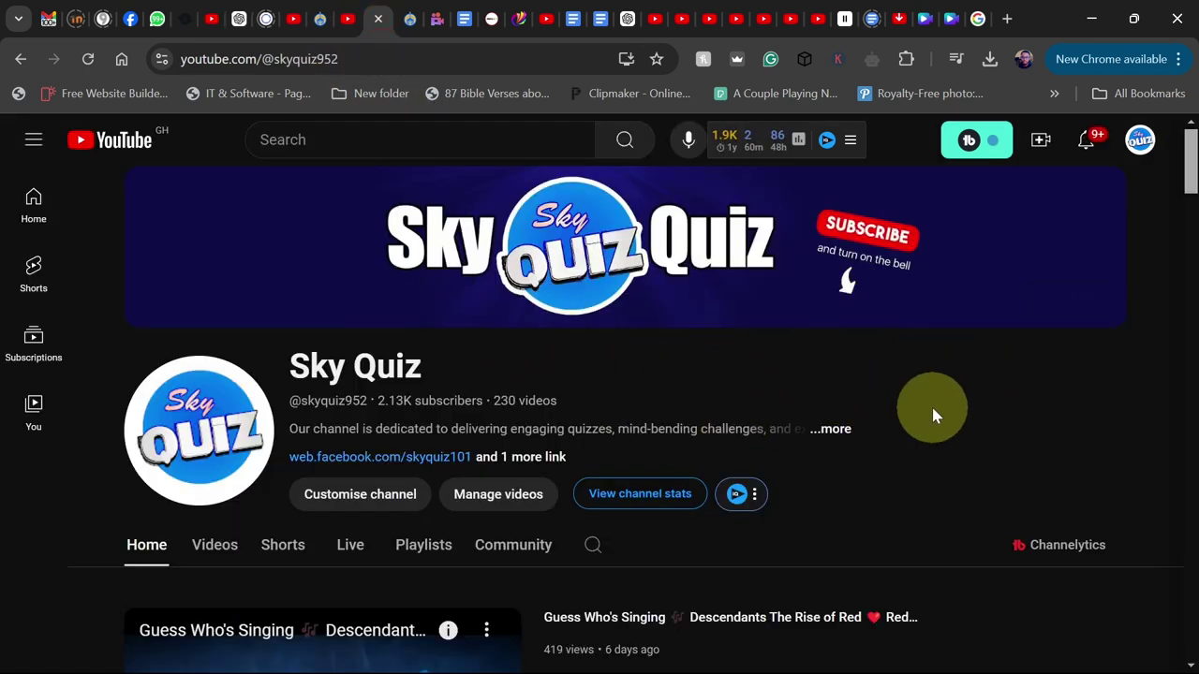
{"action": "scroll", "coordinate": [1077, 446], "scroll_direction": "down", "scroll_amount": 5}
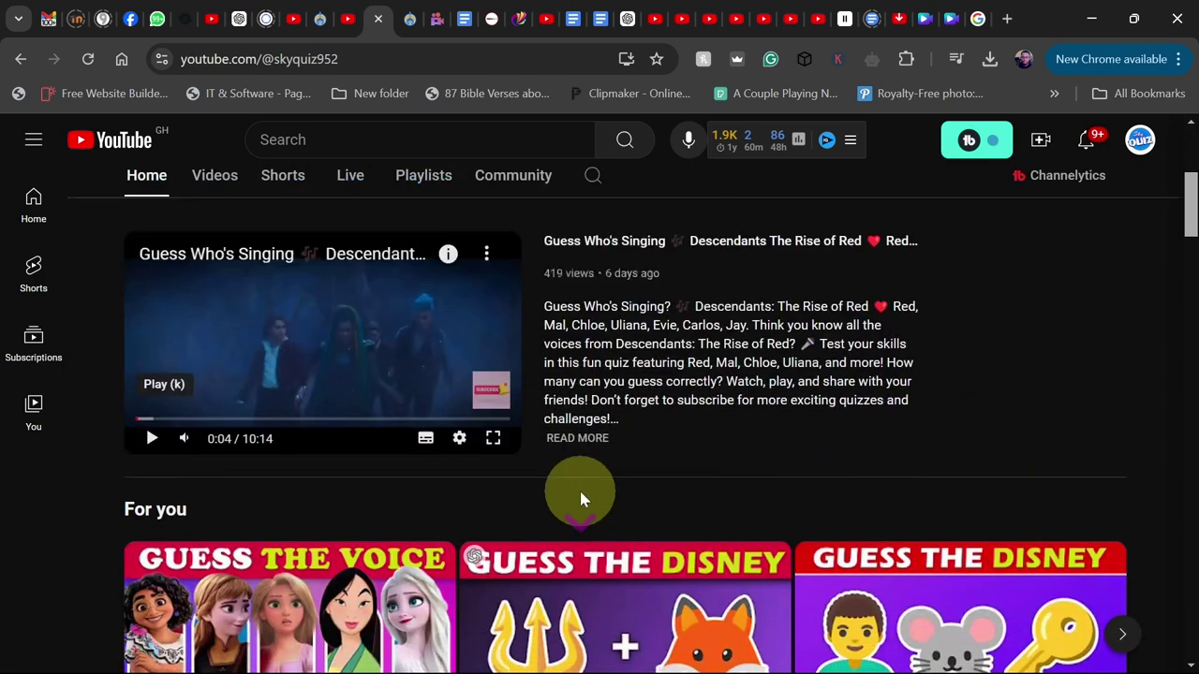
{"action": "scroll", "coordinate": [367, 460], "scroll_direction": "down", "scroll_amount": 4}
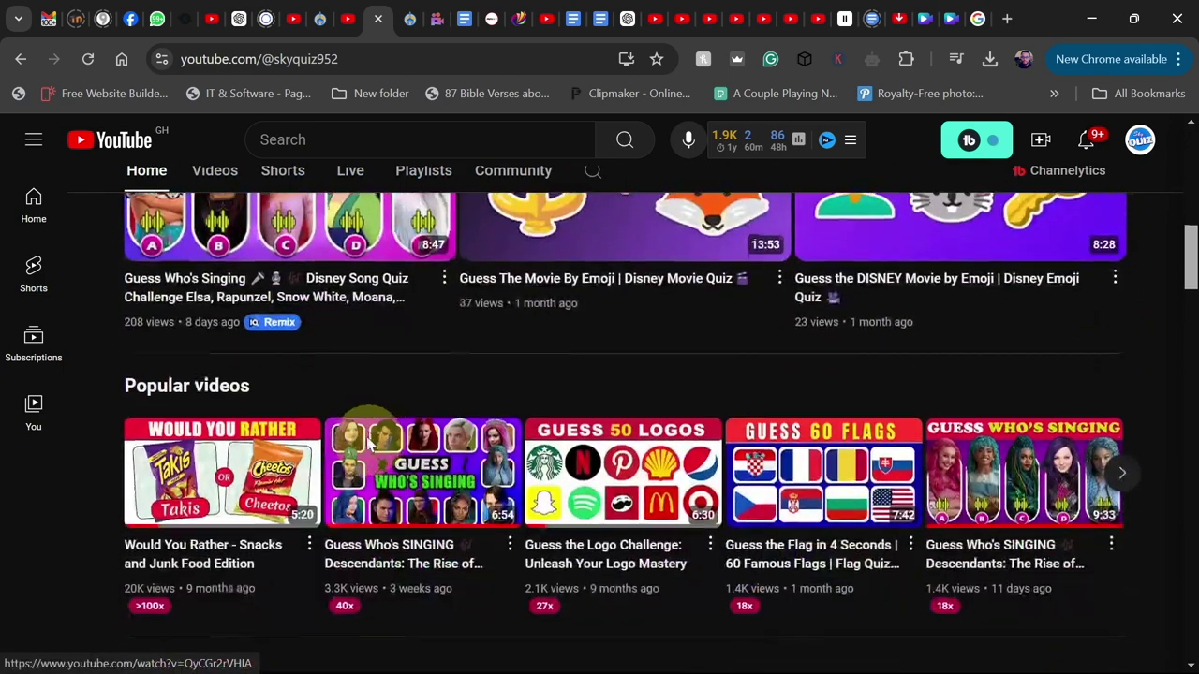
{"action": "scroll", "coordinate": [356, 423], "scroll_direction": "down", "scroll_amount": 4}
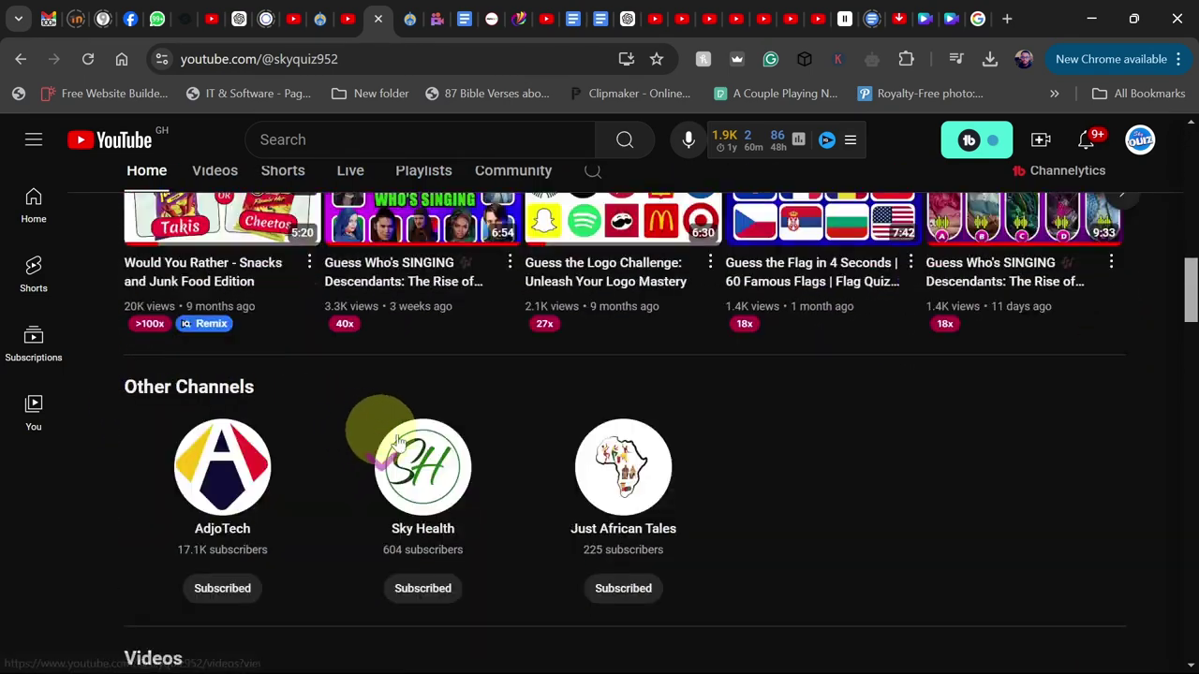
{"action": "scroll", "coordinate": [309, 459], "scroll_direction": "down", "scroll_amount": 1}
{"action": "scroll", "coordinate": [234, 473], "scroll_direction": "down", "scroll_amount": 4}
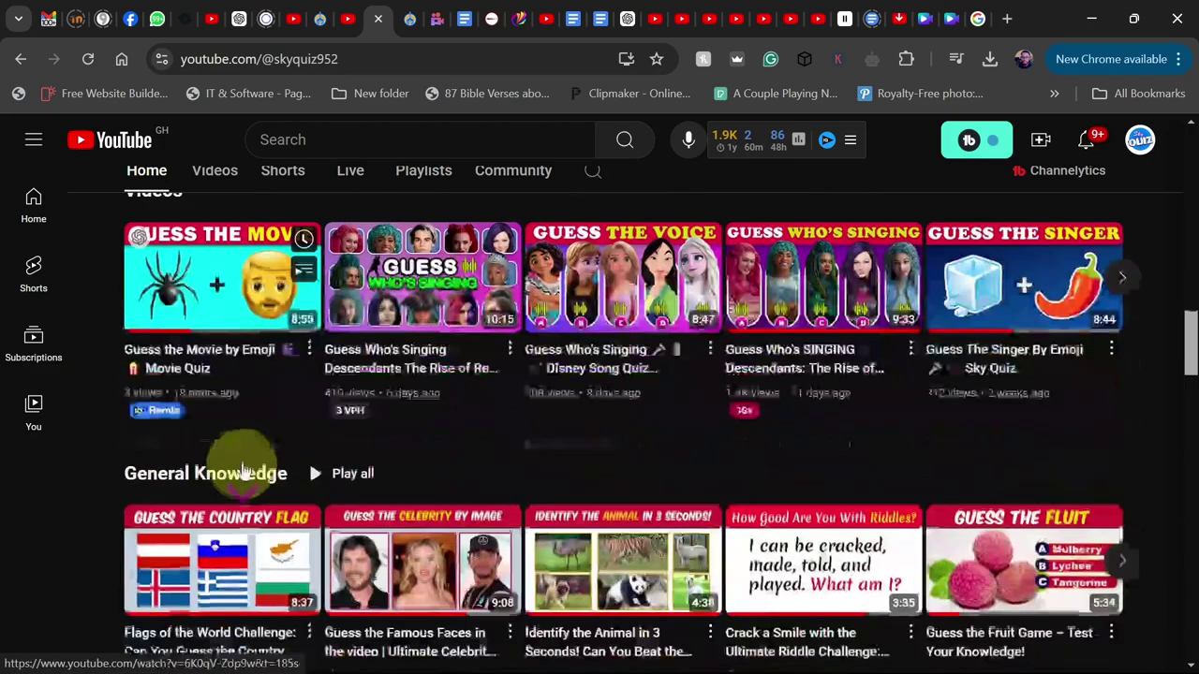
{"action": "scroll", "coordinate": [241, 380], "scroll_direction": "down", "scroll_amount": 3}
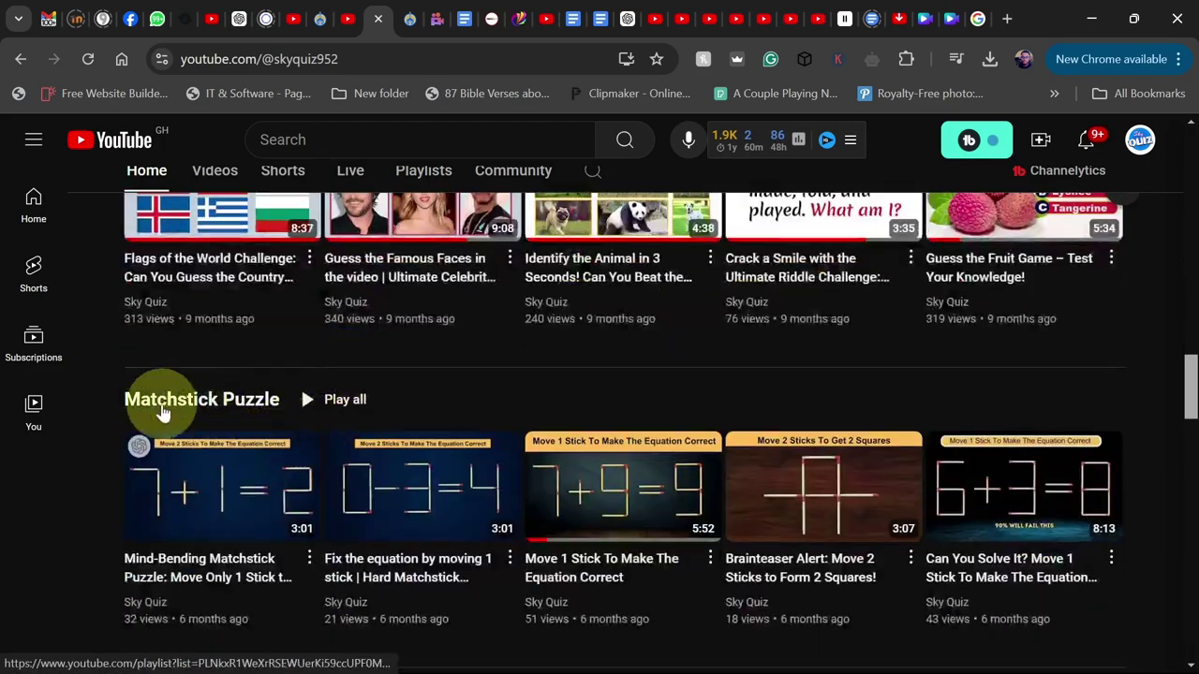
{"action": "scroll", "coordinate": [271, 412], "scroll_direction": "down", "scroll_amount": 4}
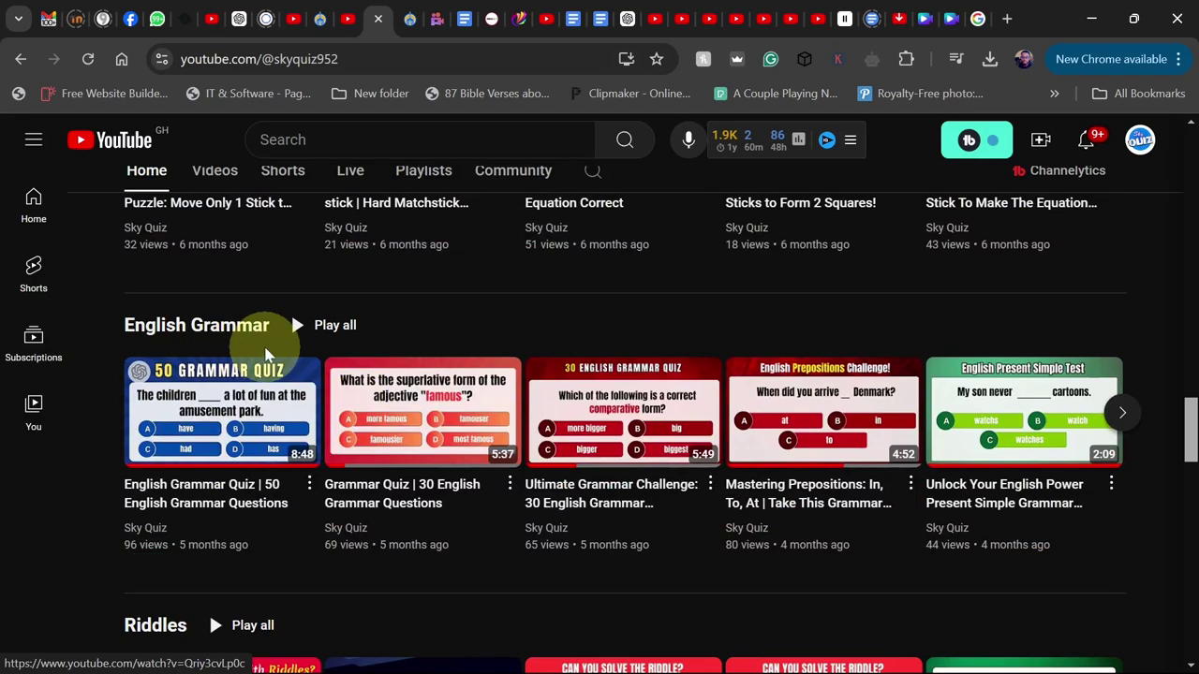
{"action": "scroll", "coordinate": [309, 374], "scroll_direction": "down", "scroll_amount": 1}
{"action": "scroll", "coordinate": [356, 427], "scroll_direction": "down", "scroll_amount": 2}
{"action": "scroll", "coordinate": [412, 424], "scroll_direction": "down", "scroll_amount": 3}
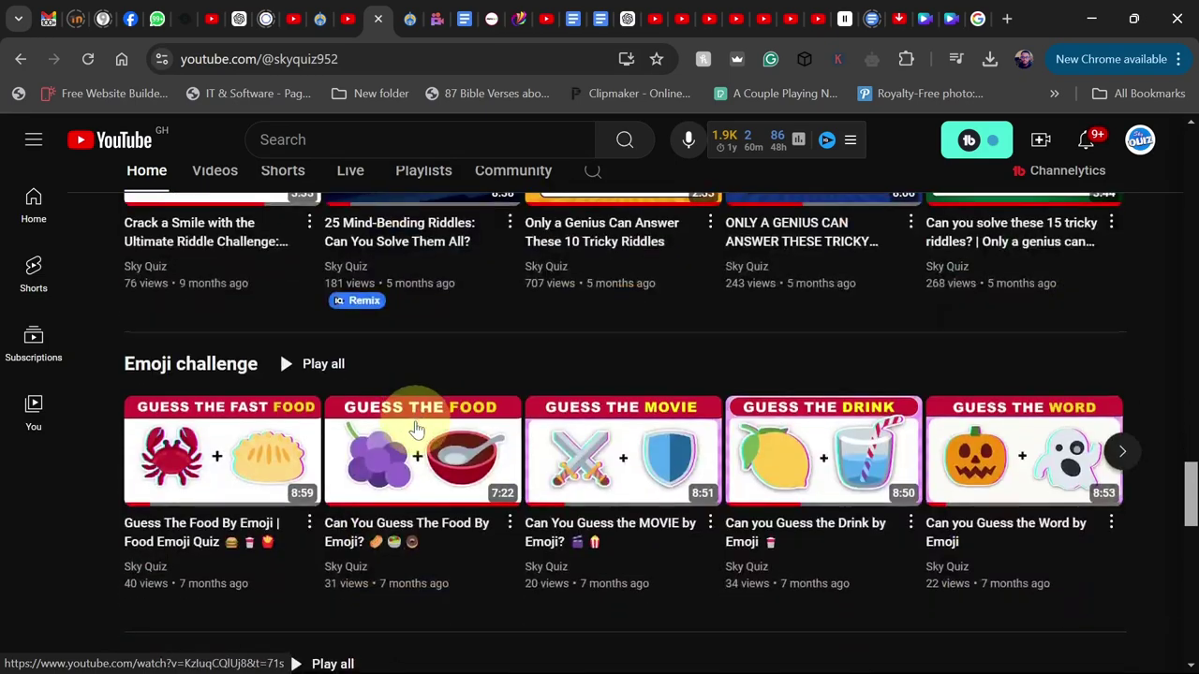
{"action": "scroll", "coordinate": [428, 424], "scroll_direction": "down", "scroll_amount": 4}
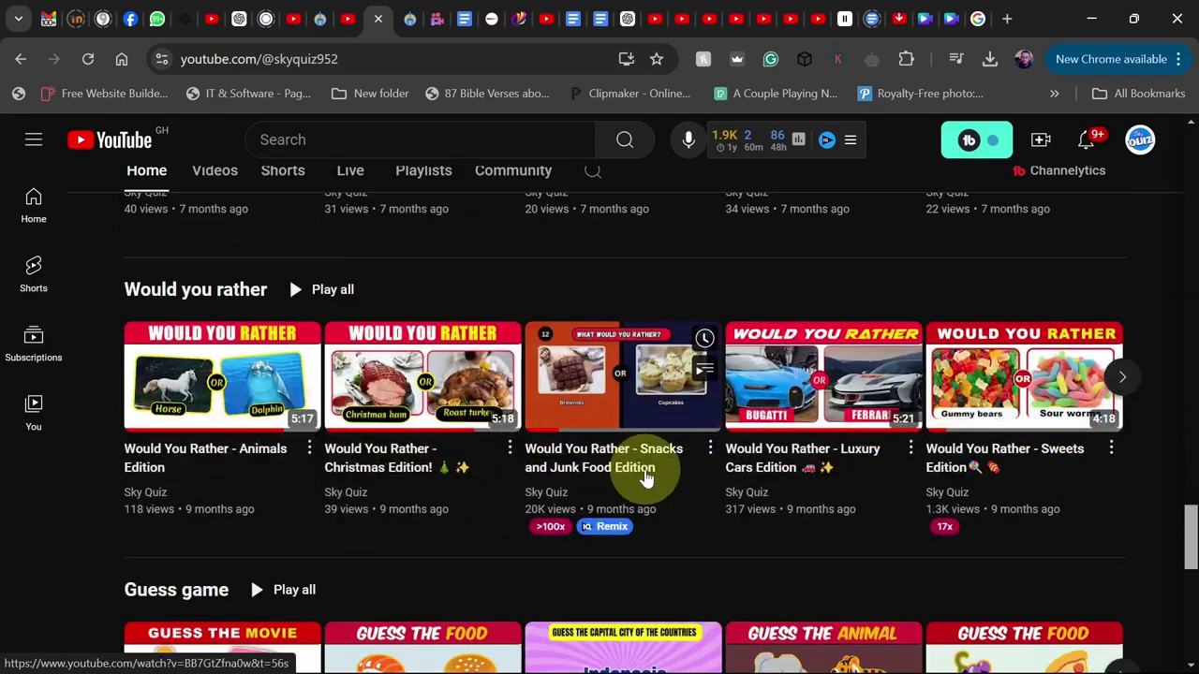
{"action": "scroll", "coordinate": [764, 524], "scroll_direction": "down", "scroll_amount": 2}
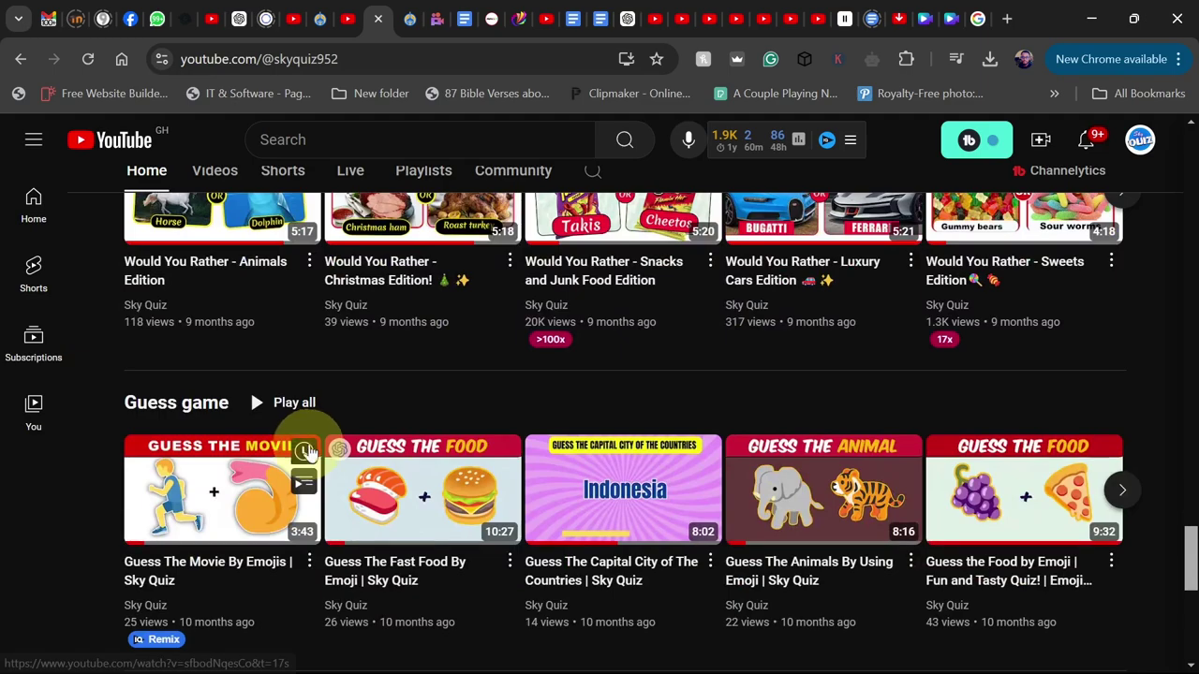
{"action": "scroll", "coordinate": [403, 431], "scroll_direction": "down", "scroll_amount": 2}
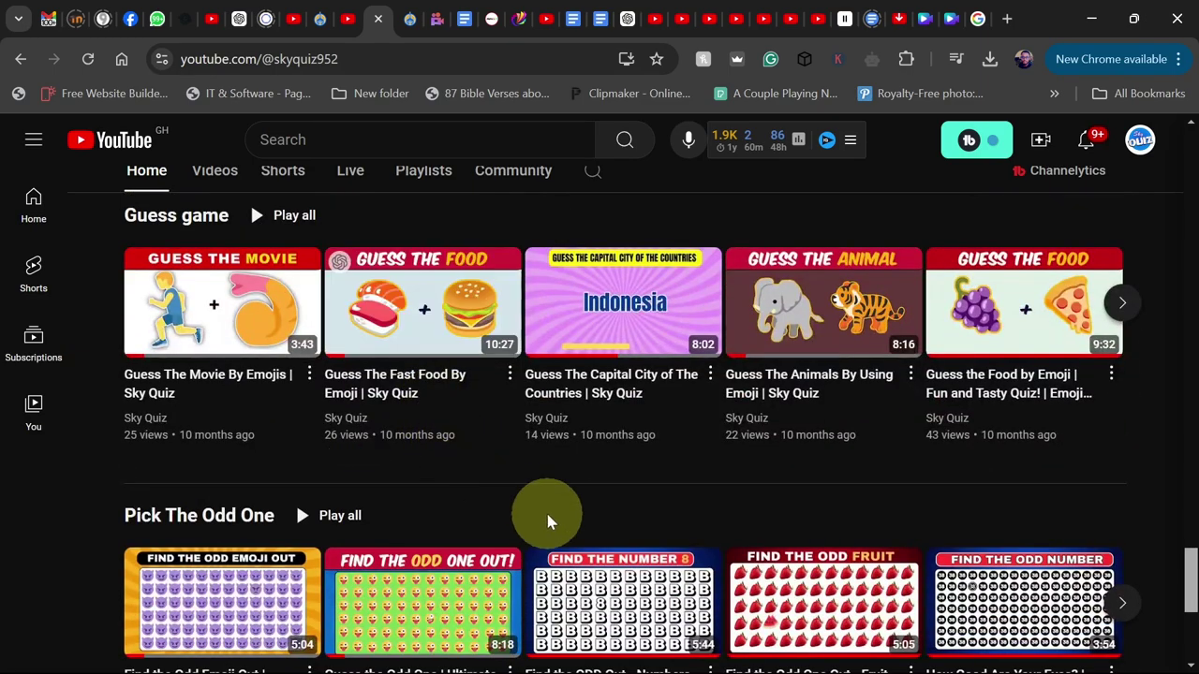
{"action": "scroll", "coordinate": [558, 519], "scroll_direction": "down", "scroll_amount": 1}
{"action": "scroll", "coordinate": [566, 515], "scroll_direction": "down", "scroll_amount": 3}
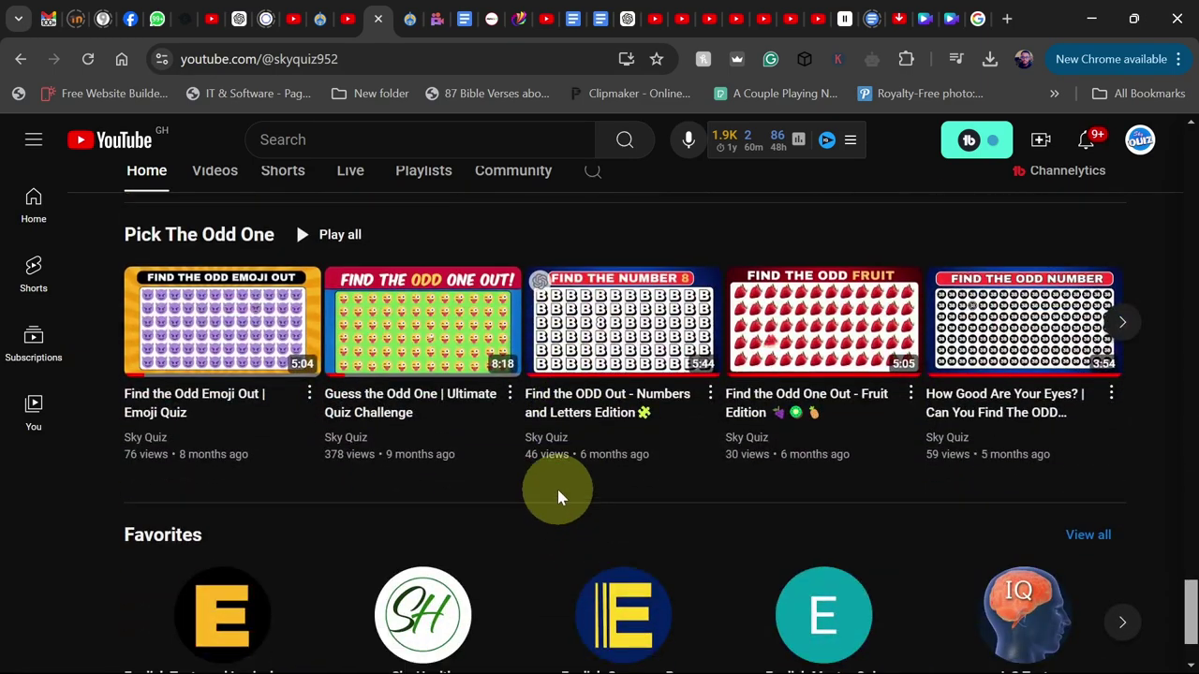
{"action": "scroll", "coordinate": [558, 497], "scroll_direction": "up", "scroll_amount": 13}
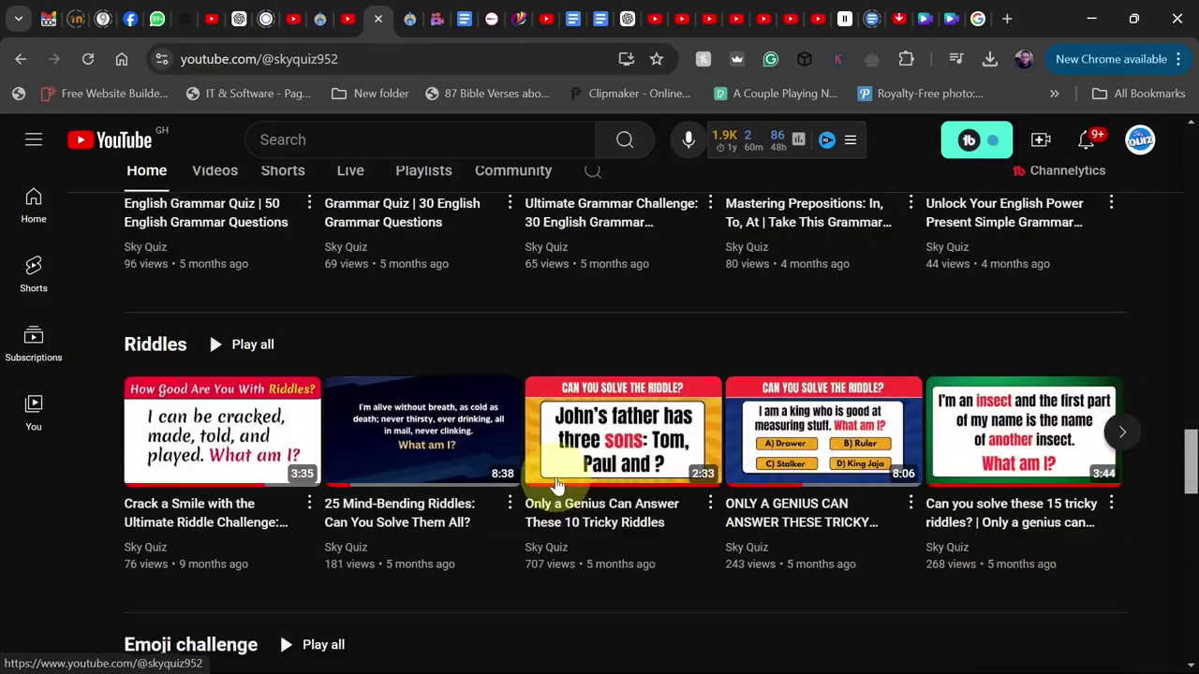
{"action": "scroll", "coordinate": [552, 480], "scroll_direction": "up", "scroll_amount": 8}
Return to YouTube Studio and open the channel customisation page
{"action": "left_click", "coordinate": [212, 19]}
{"action": "mouse_move", "coordinate": [541, 427]}
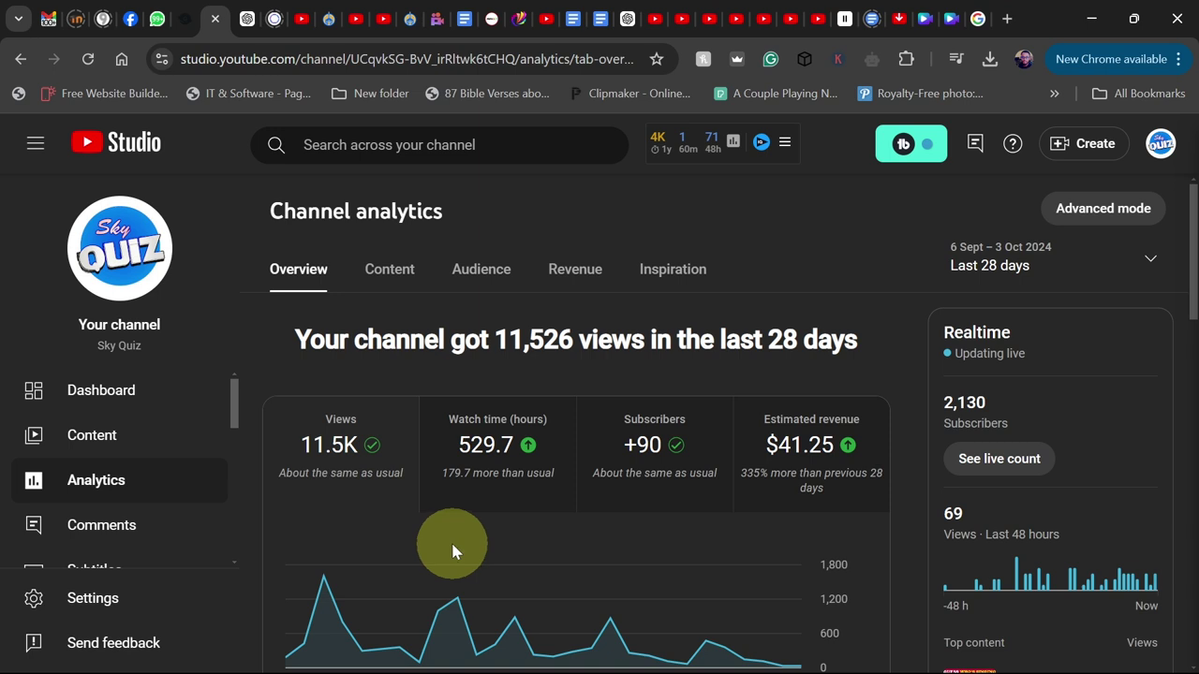
{"action": "scroll", "coordinate": [150, 484], "scroll_direction": "down", "scroll_amount": 2}
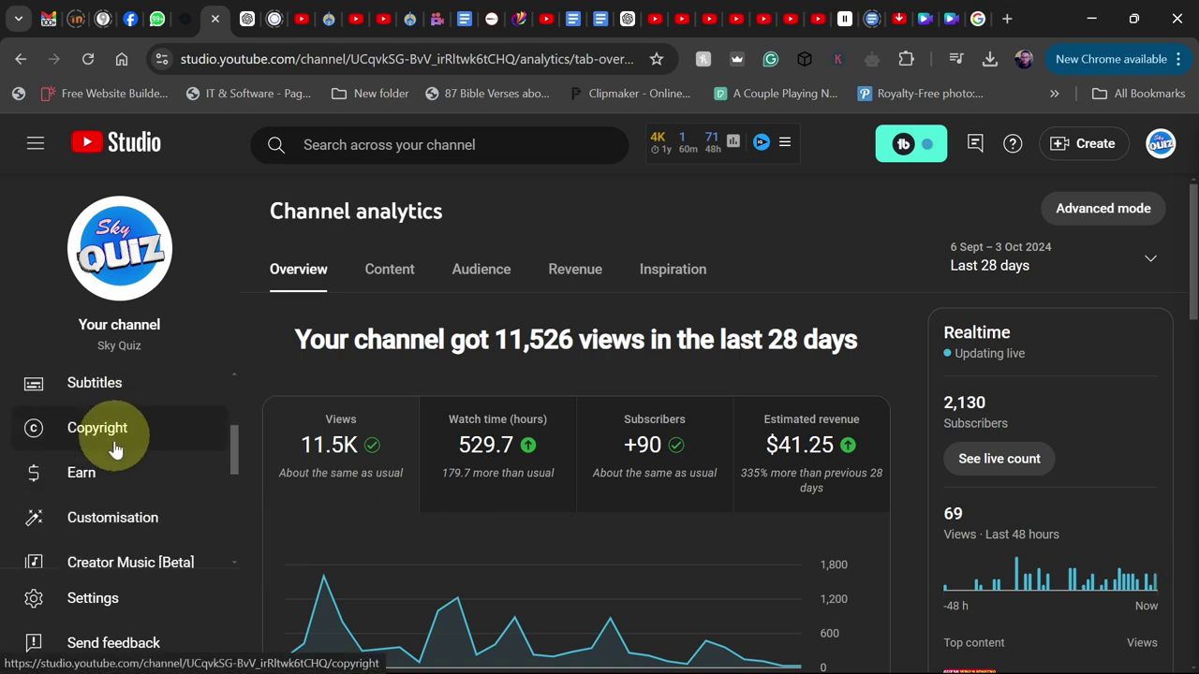
{"action": "left_click", "coordinate": [106, 524]}
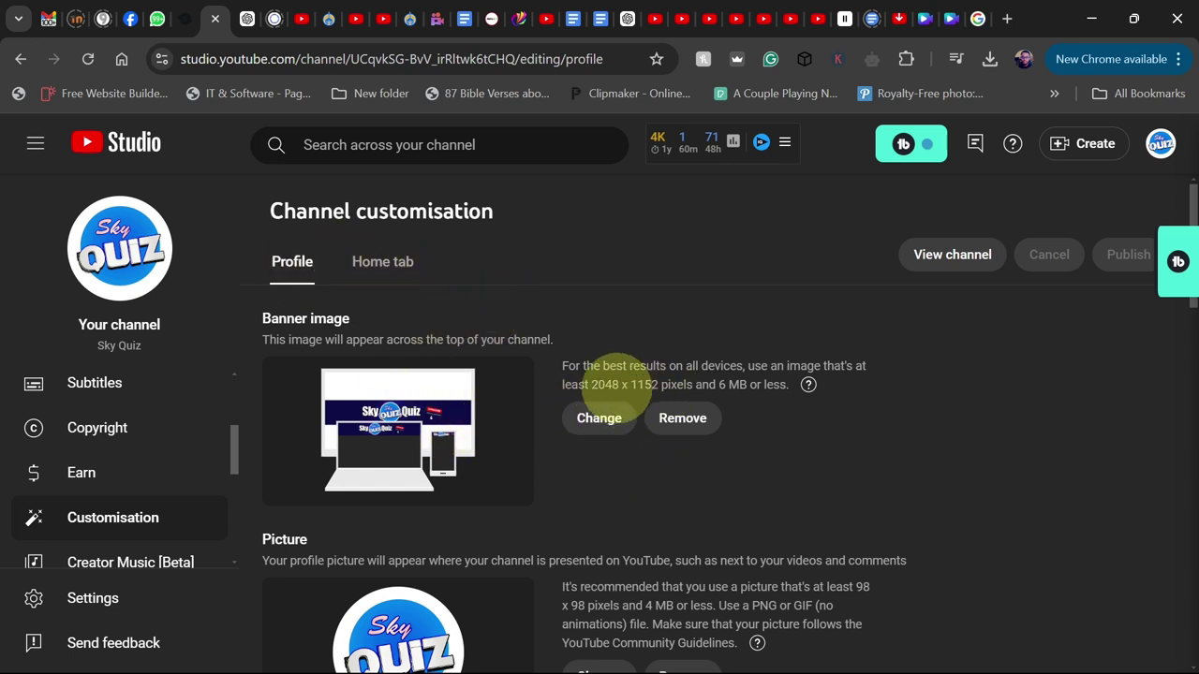
Review the profile's banner, picture, name, handle and description, and highlight the sponsorship contact line in the description
{"action": "scroll", "coordinate": [543, 463], "scroll_direction": "down", "scroll_amount": 4}
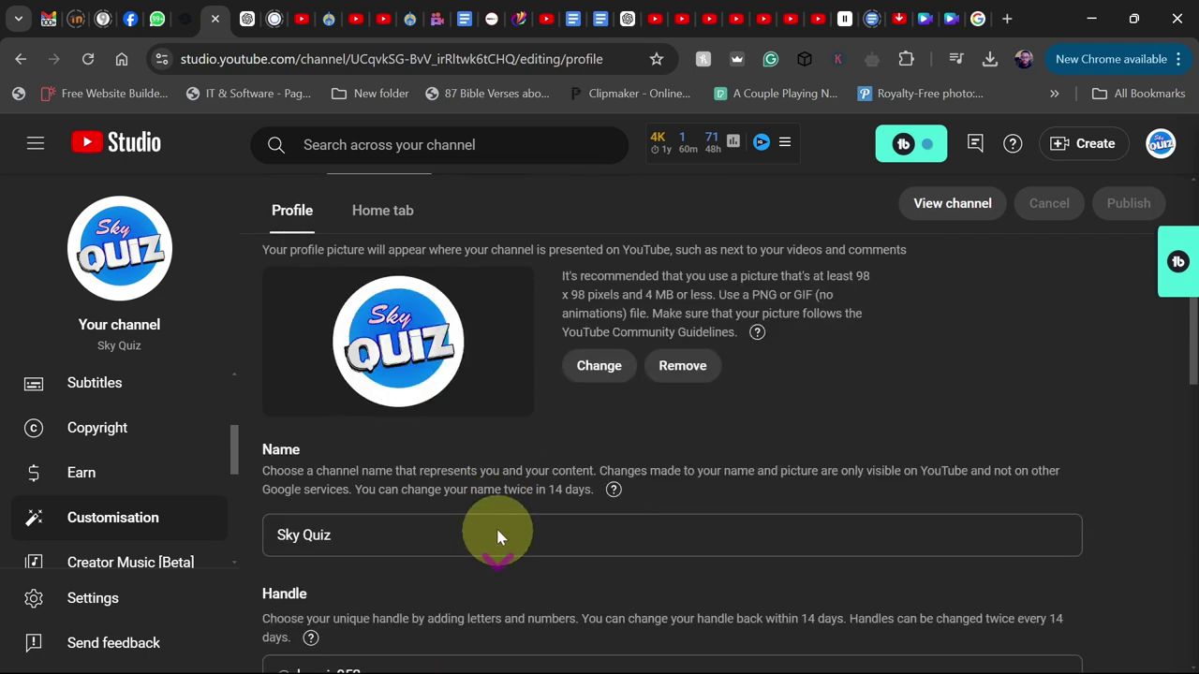
{"action": "scroll", "coordinate": [505, 530], "scroll_direction": "down", "scroll_amount": 4}
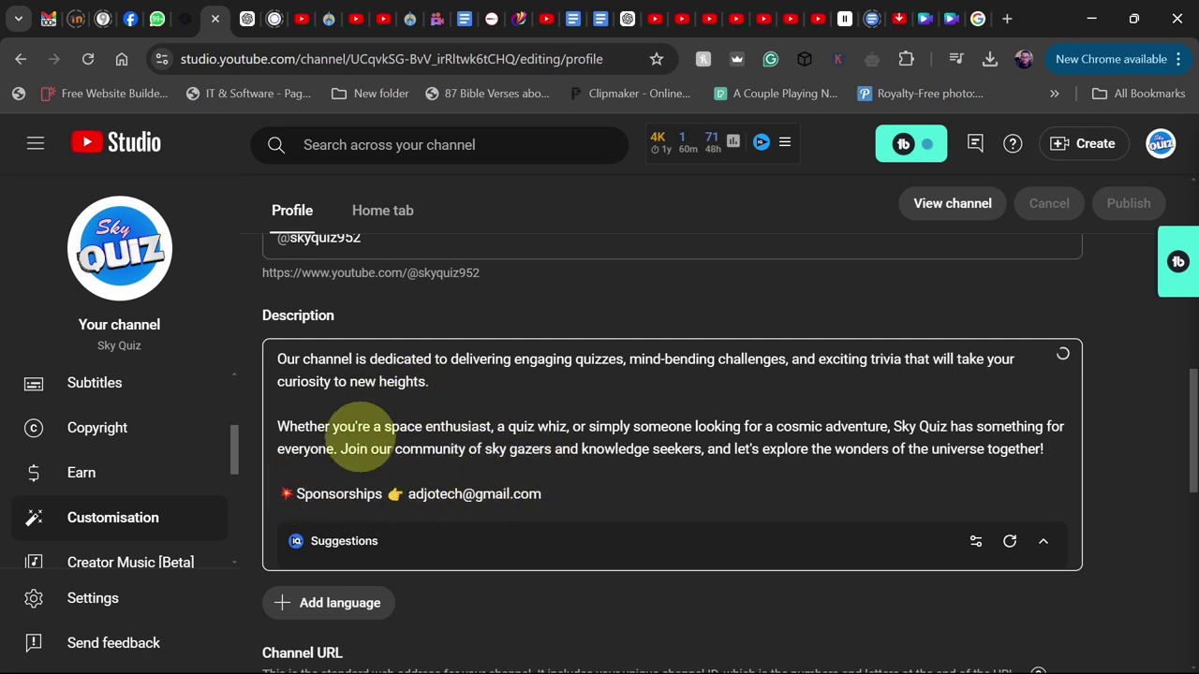
{"action": "left_click", "coordinate": [571, 498]}
{"action": "left_click_drag", "start_coordinate": [571, 498], "coordinate": [287, 493]}
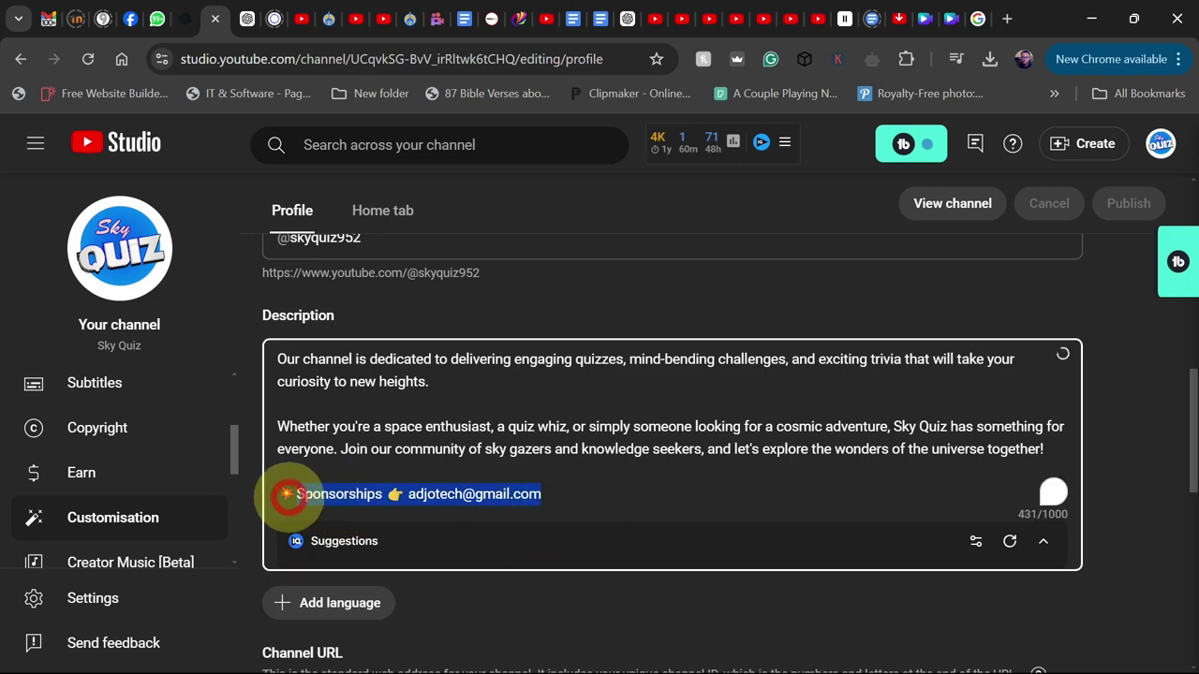
Read the full About details on the public Sky Quiz channel page, highlight the sponsorship contact line, and close the details
{"action": "left_click", "coordinate": [382, 20]}
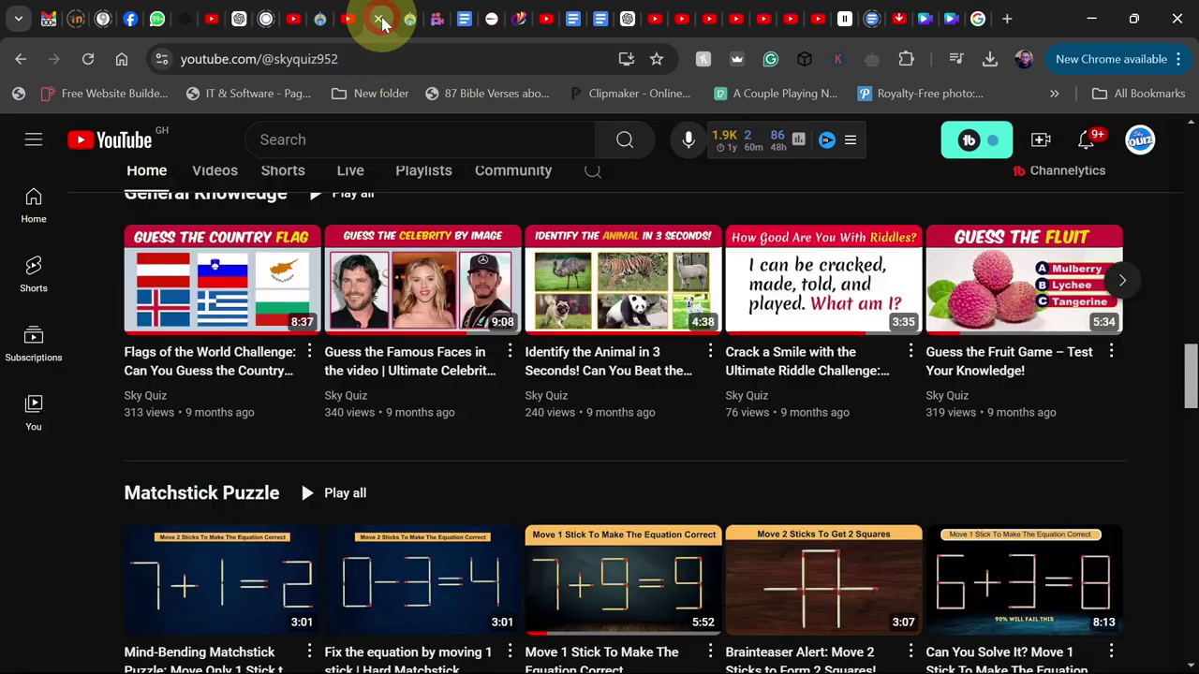
{"action": "scroll", "coordinate": [680, 348], "scroll_direction": "up", "scroll_amount": 15}
{"action": "scroll", "coordinate": [673, 339], "scroll_direction": "up", "scroll_amount": 4}
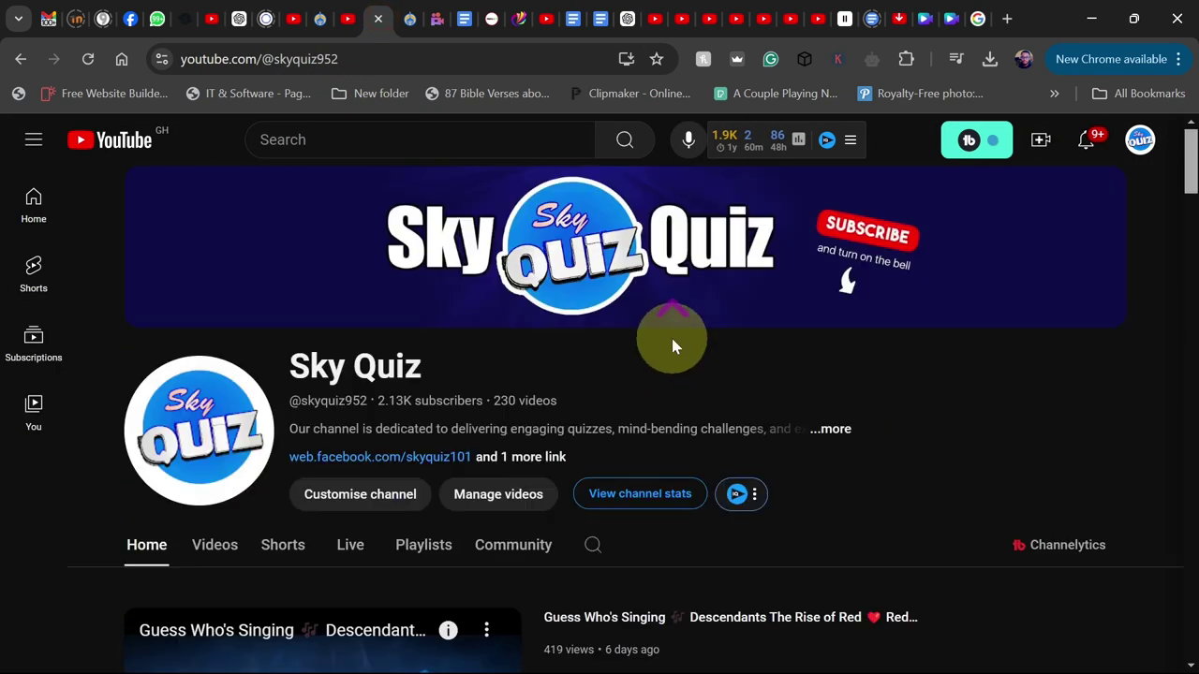
{"action": "left_click", "coordinate": [828, 431]}
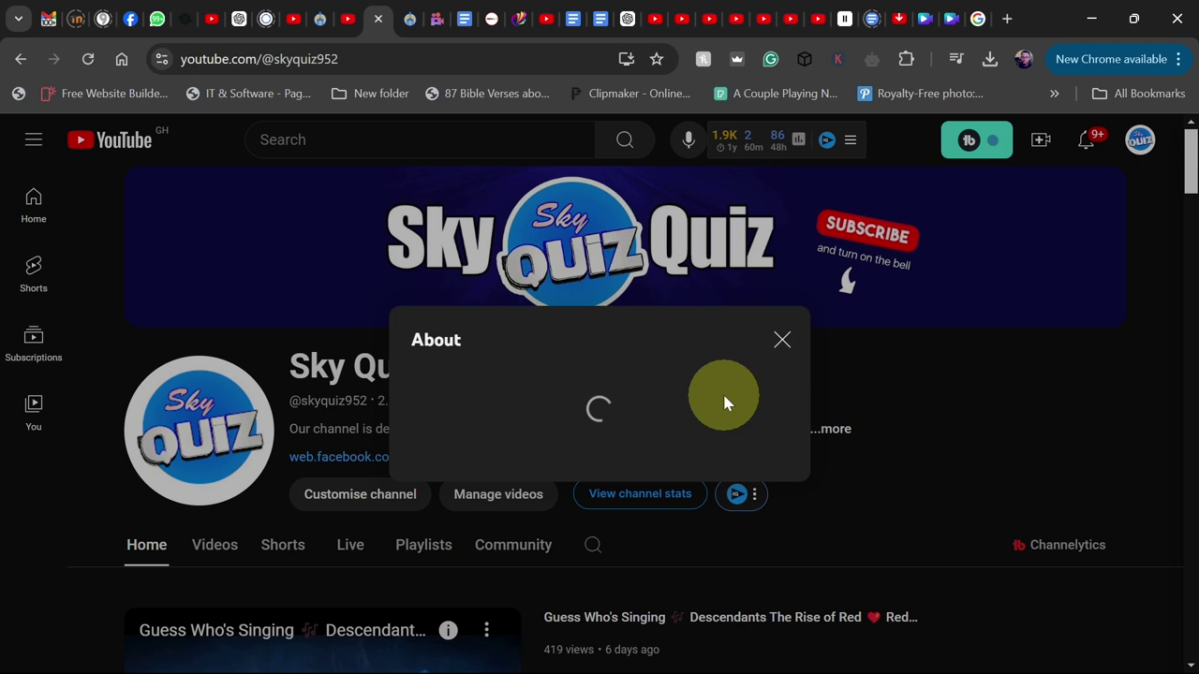
{"action": "scroll", "coordinate": [700, 409], "scroll_direction": "down", "scroll_amount": 5}
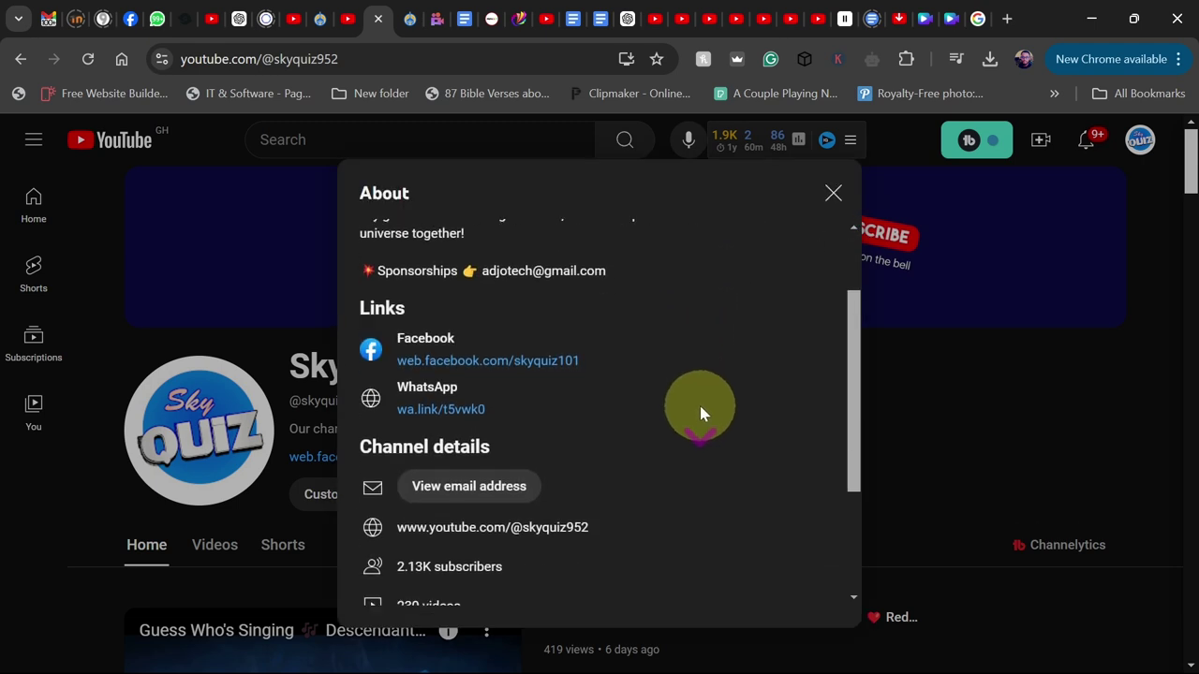
{"action": "scroll", "coordinate": [699, 401], "scroll_direction": "up", "scroll_amount": 3}
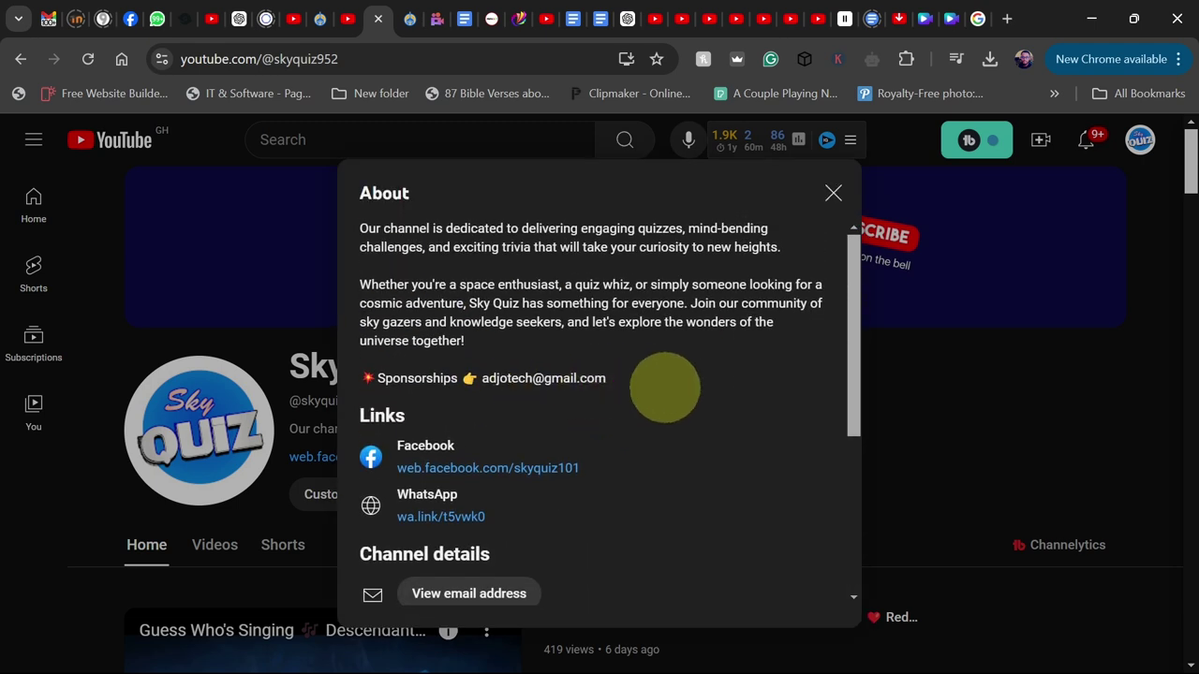
{"action": "left_click_drag", "start_coordinate": [532, 377], "coordinate": [368, 377]}
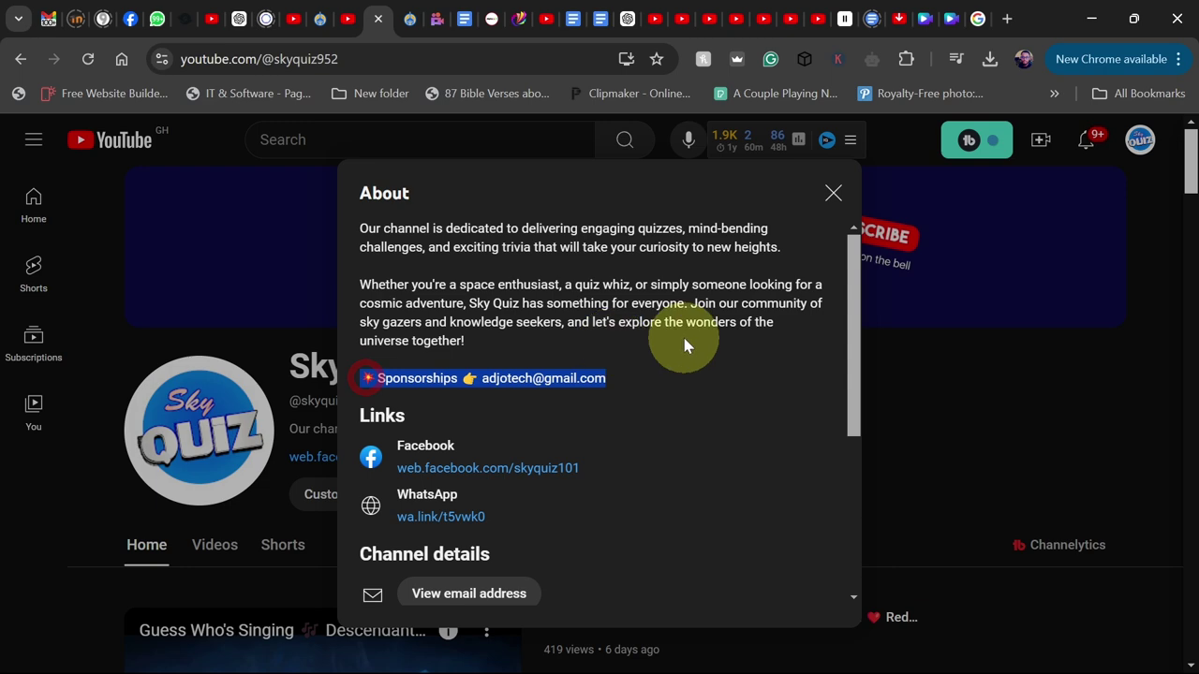
{"action": "left_click", "coordinate": [833, 199]}
Go back to channel customisation in YouTube Studio and open the Home tab layout settings
{"action": "left_click", "coordinate": [214, 19]}
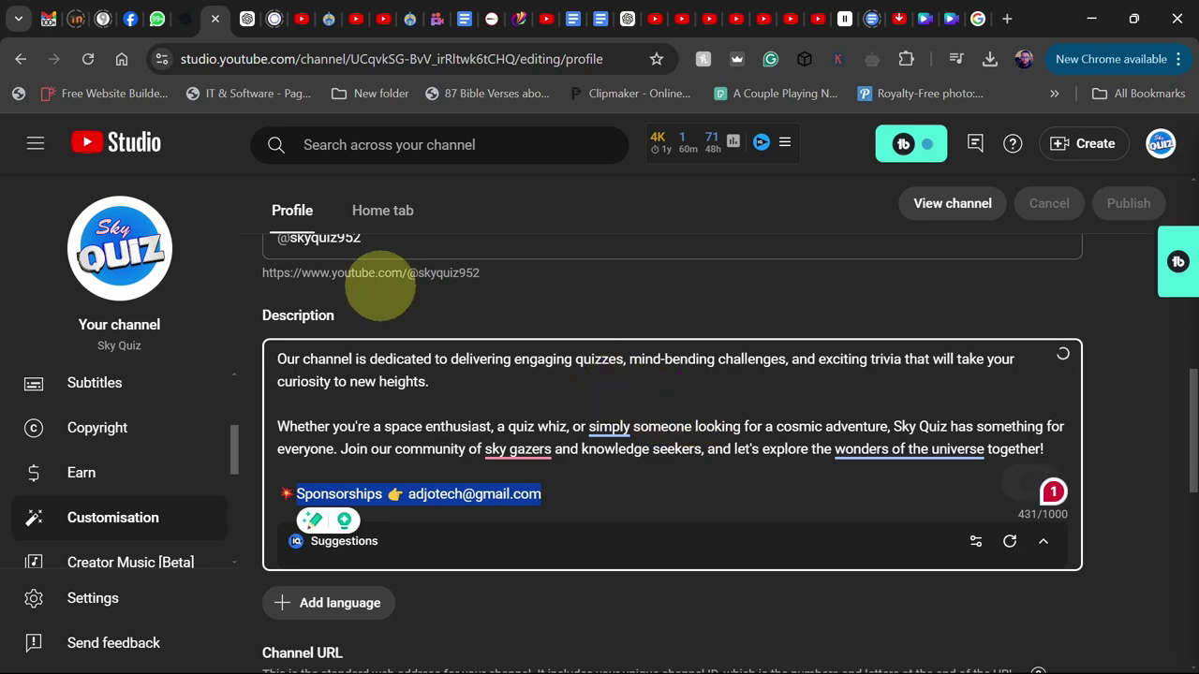
{"action": "scroll", "coordinate": [402, 200], "scroll_direction": "up", "scroll_amount": 5}
{"action": "left_click", "coordinate": [380, 215]}
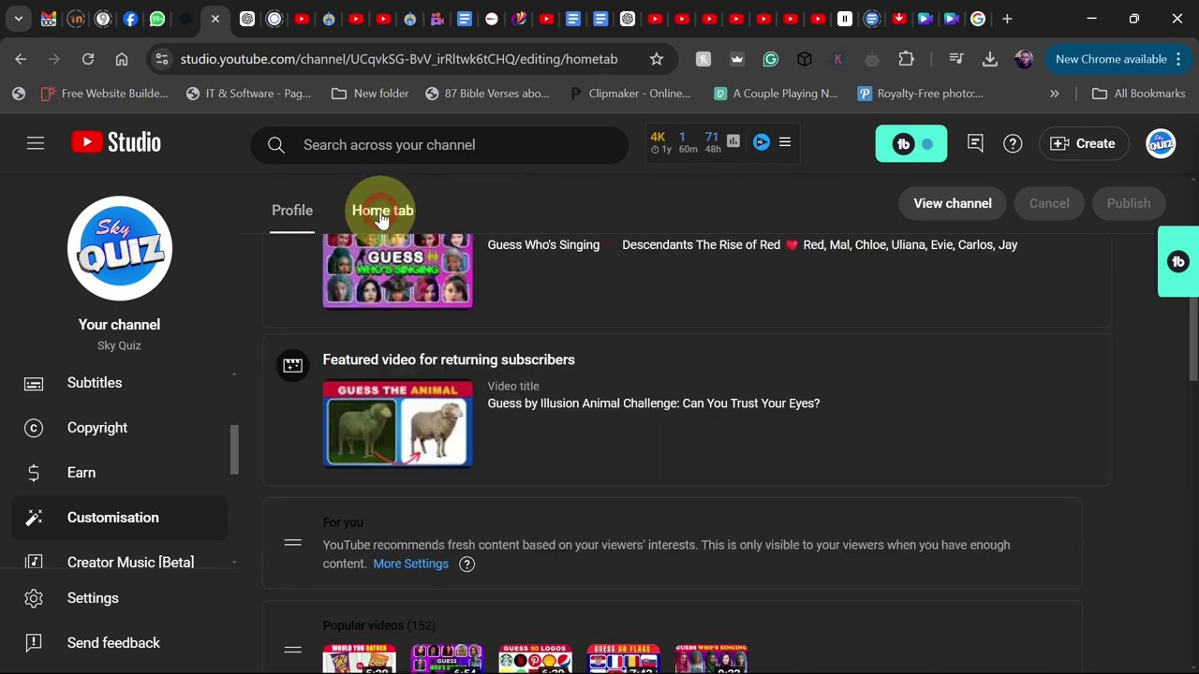
{"action": "scroll", "coordinate": [703, 384], "scroll_direction": "up", "scroll_amount": 3}
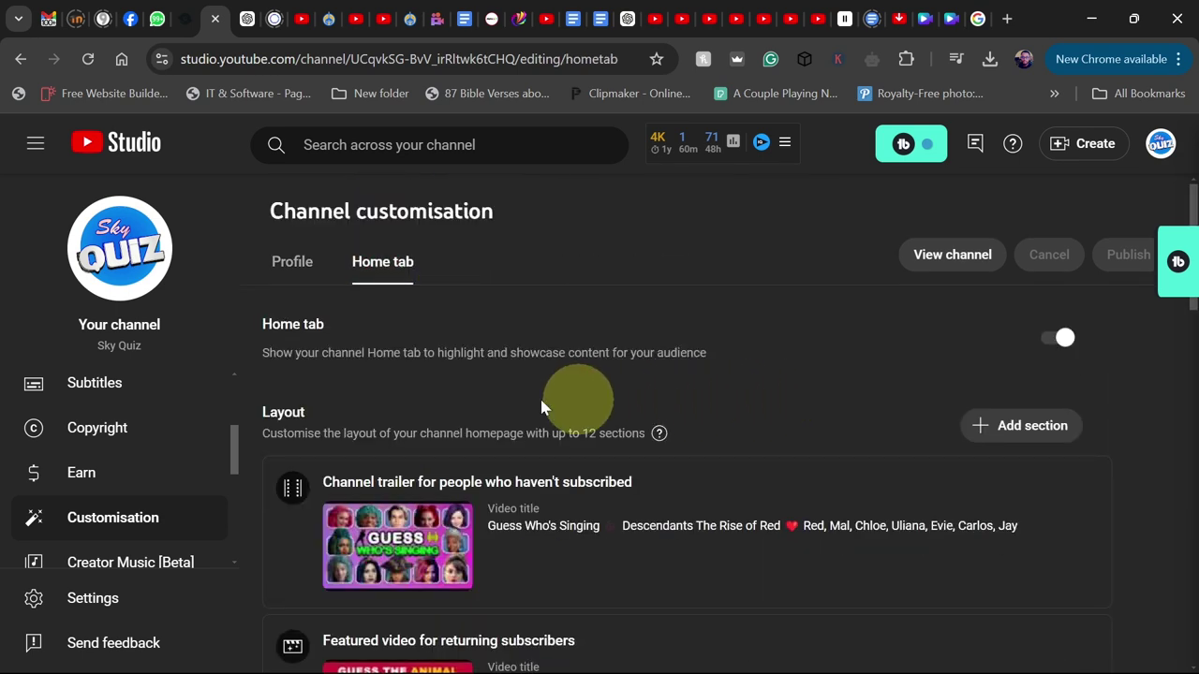
Turn the channel's Home tab display off and back on
{"action": "left_click", "coordinate": [1063, 343]}
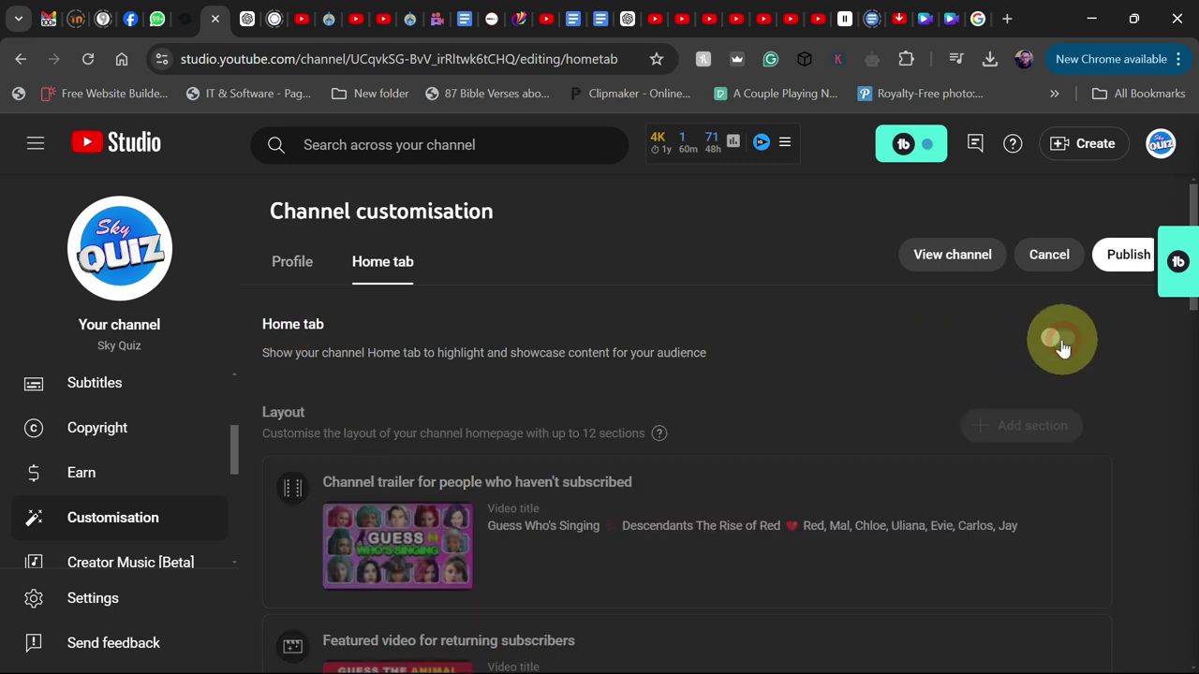
{"action": "left_click", "coordinate": [1062, 345]}
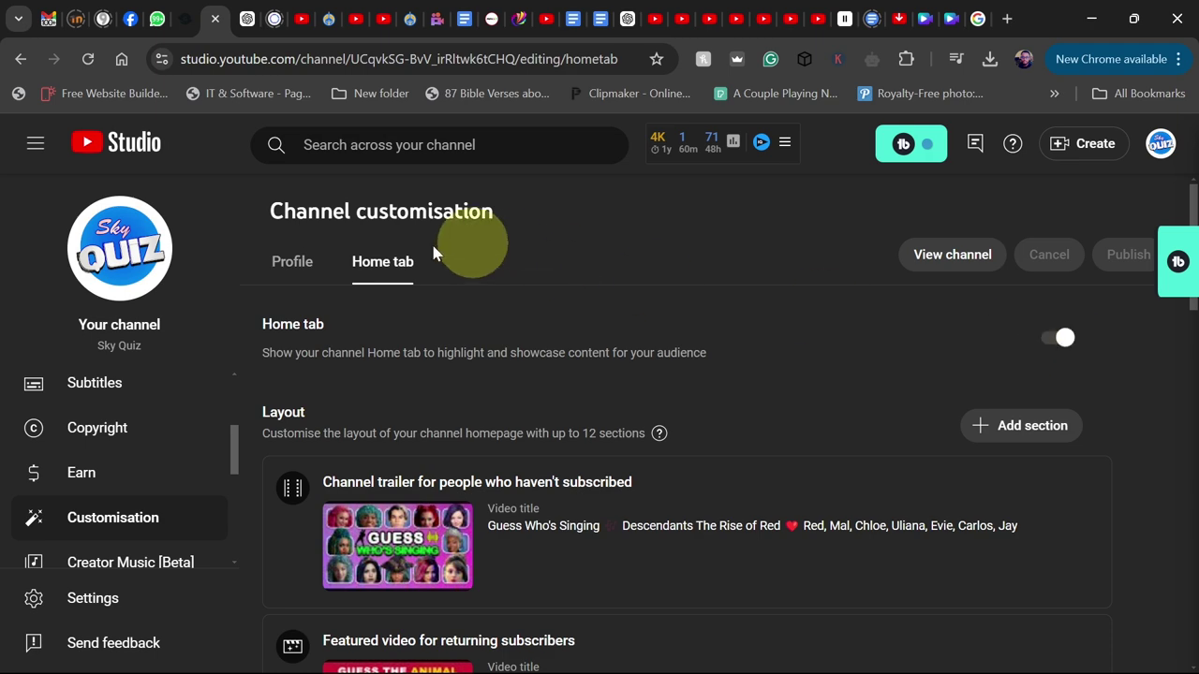
Compare the trailer on the public Sky Quiz page with the Home tab layout, and look over the section types that can be added
{"action": "left_click", "coordinate": [379, 19]}
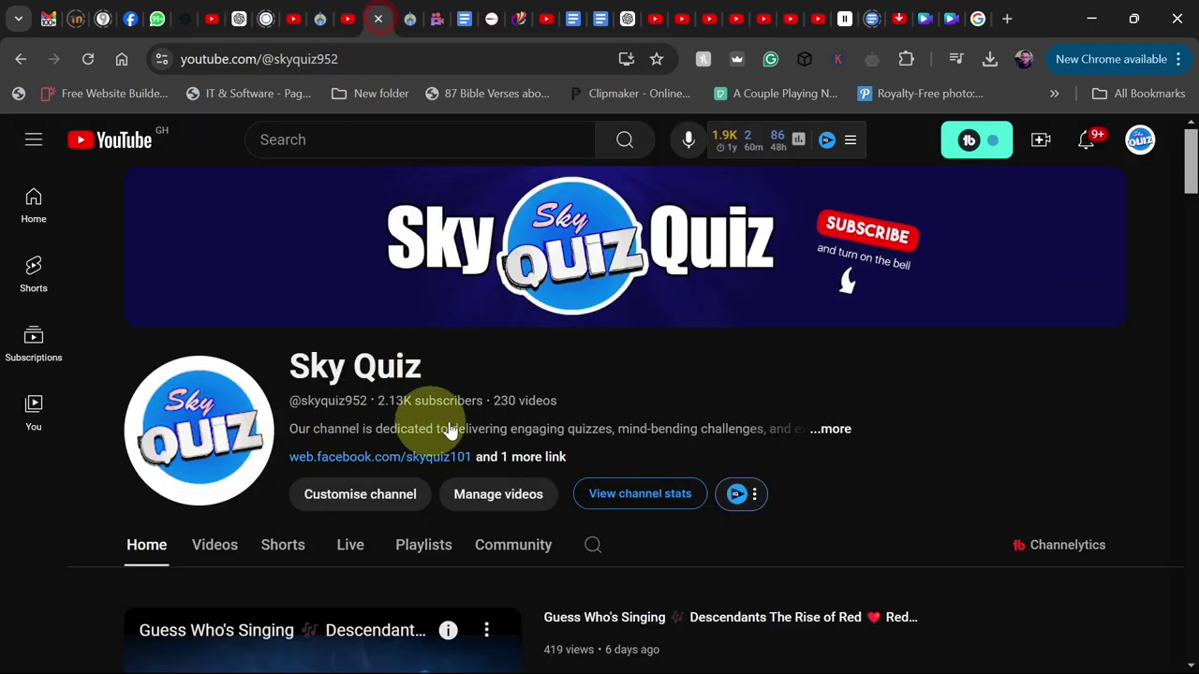
{"action": "scroll", "coordinate": [449, 450], "scroll_direction": "down", "scroll_amount": 3}
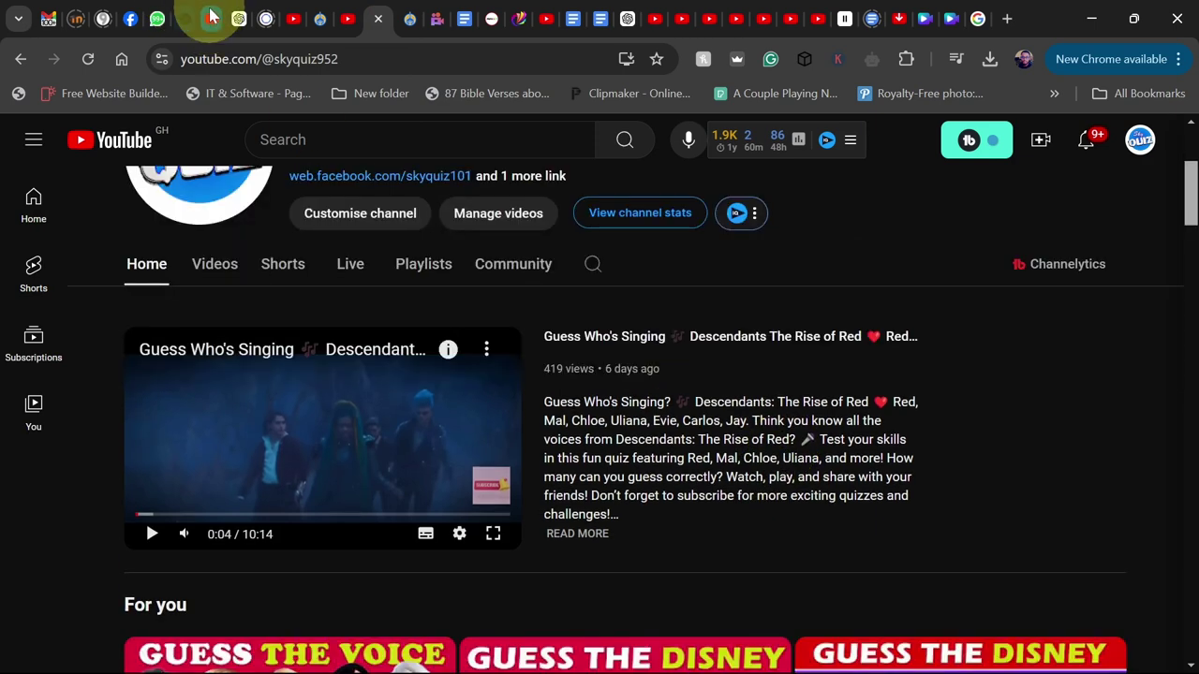
{"action": "left_click", "coordinate": [211, 19]}
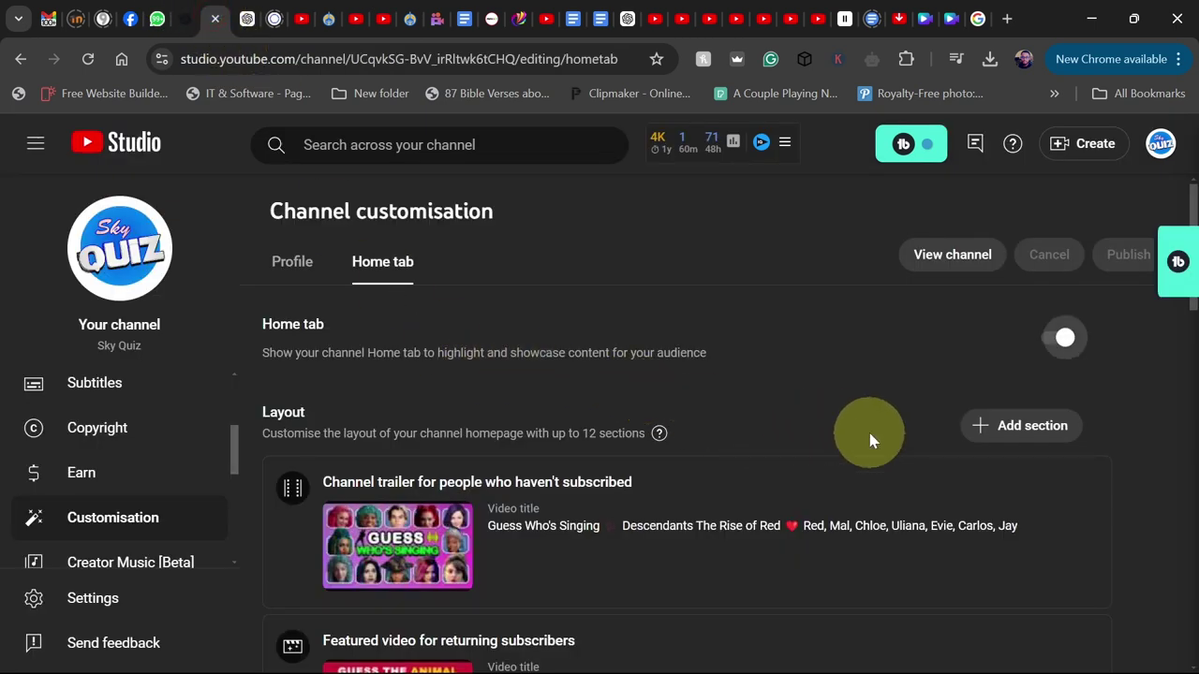
{"action": "scroll", "coordinate": [863, 441], "scroll_direction": "down", "scroll_amount": 2}
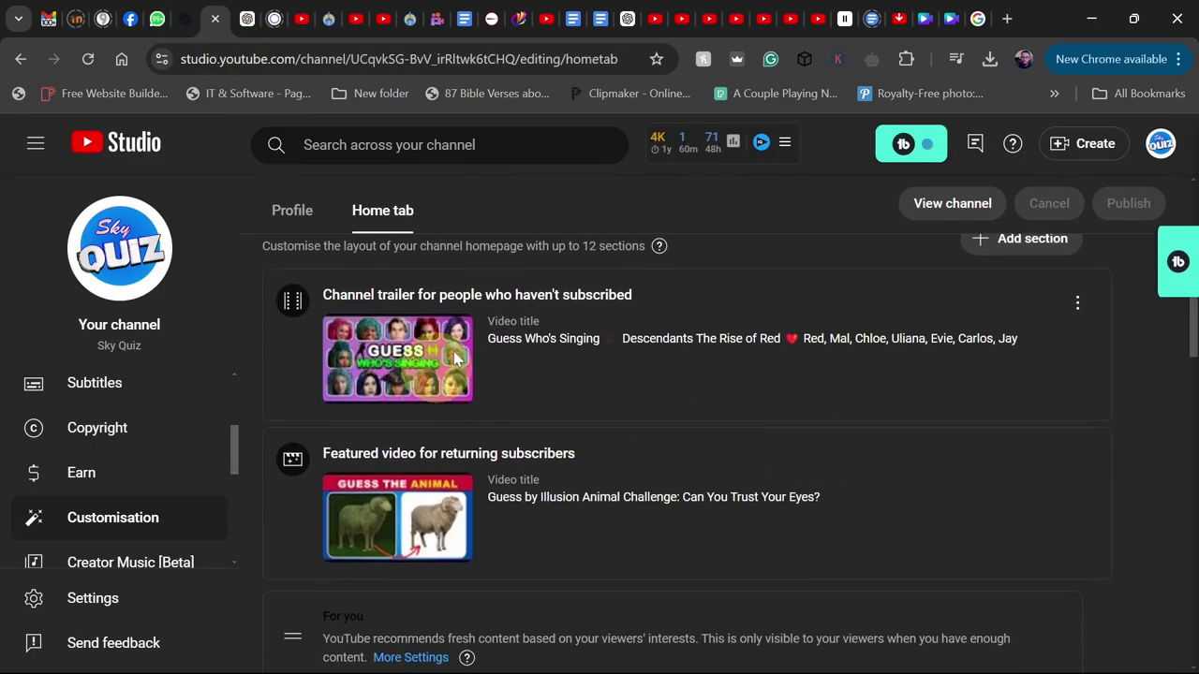
{"action": "scroll", "coordinate": [562, 364], "scroll_direction": "up", "scroll_amount": 1}
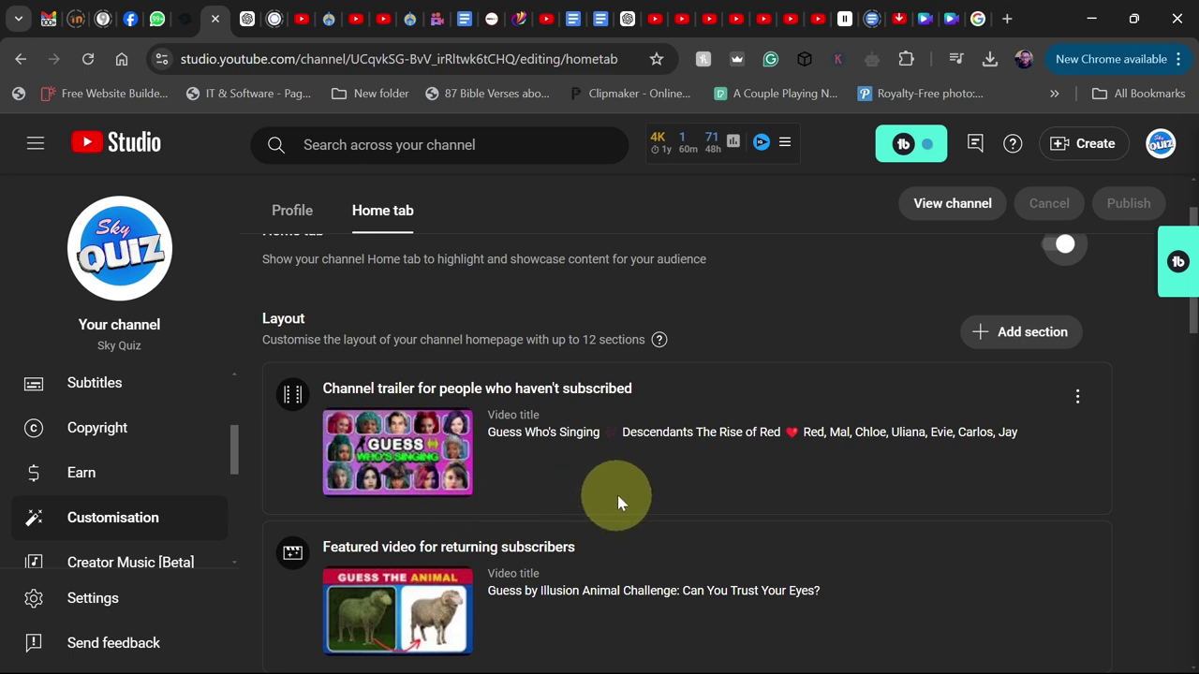
{"action": "left_click", "coordinate": [1015, 339]}
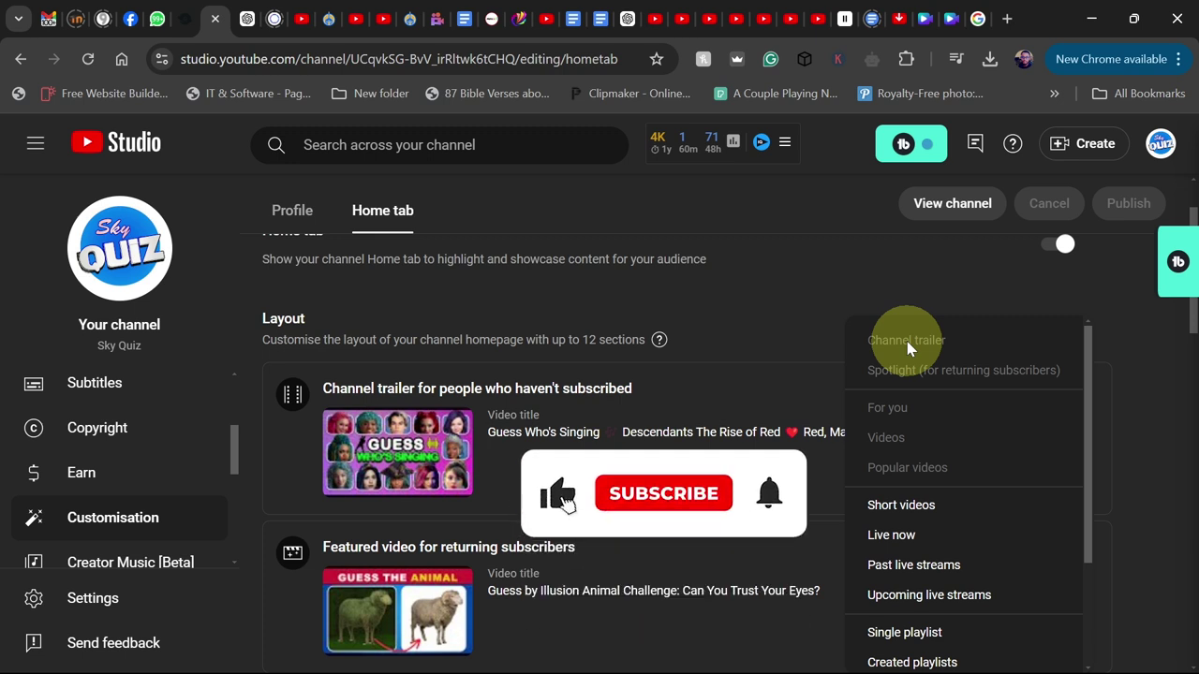
{"action": "left_click", "coordinate": [733, 337]}
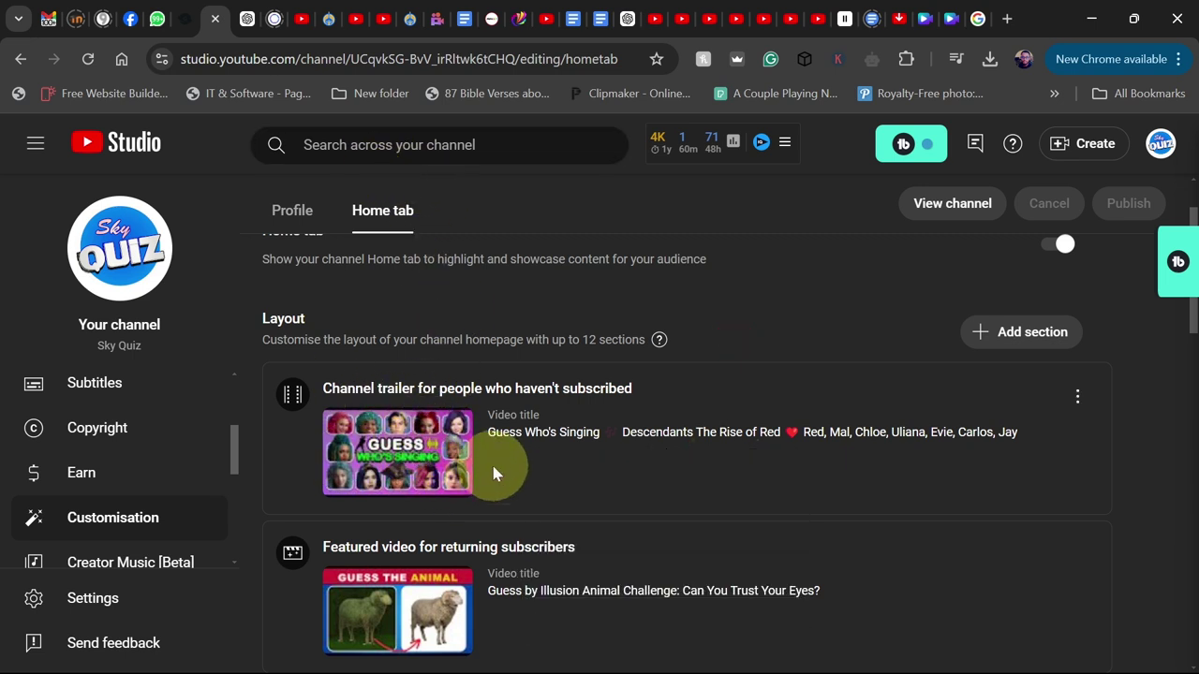
Remove the channel trailer video, and add the trailer section back with the Guess Who's Singing Descendants video
{"action": "left_click", "coordinate": [1077, 400]}
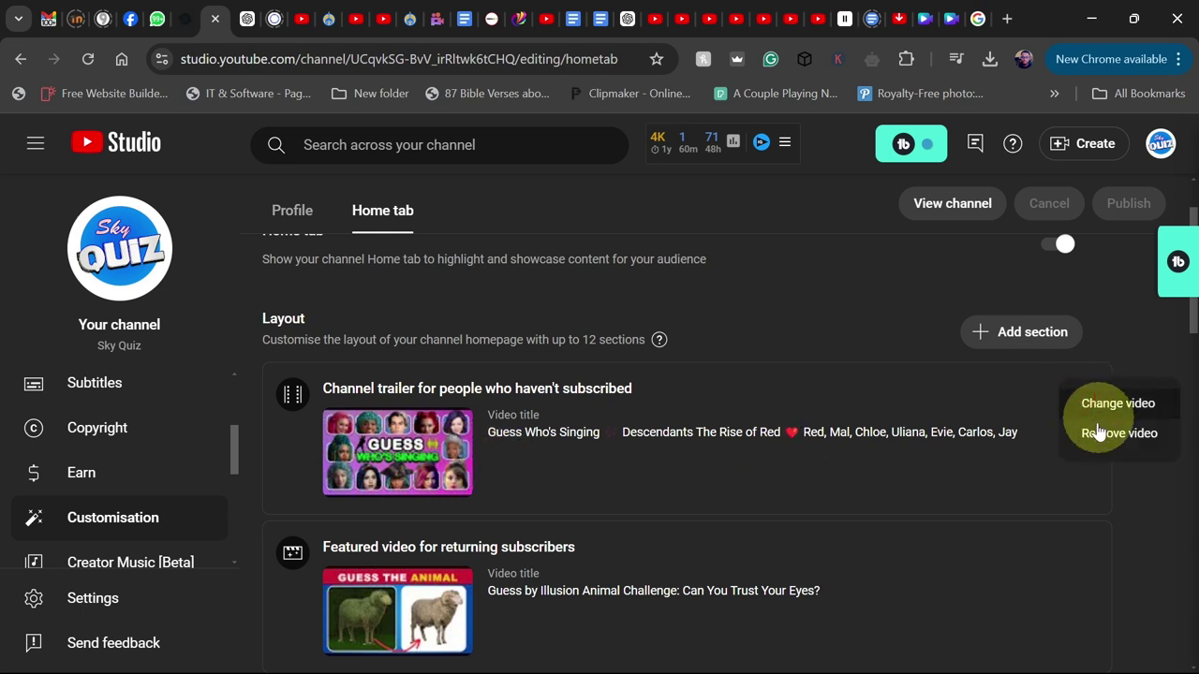
{"action": "left_click", "coordinate": [1098, 435]}
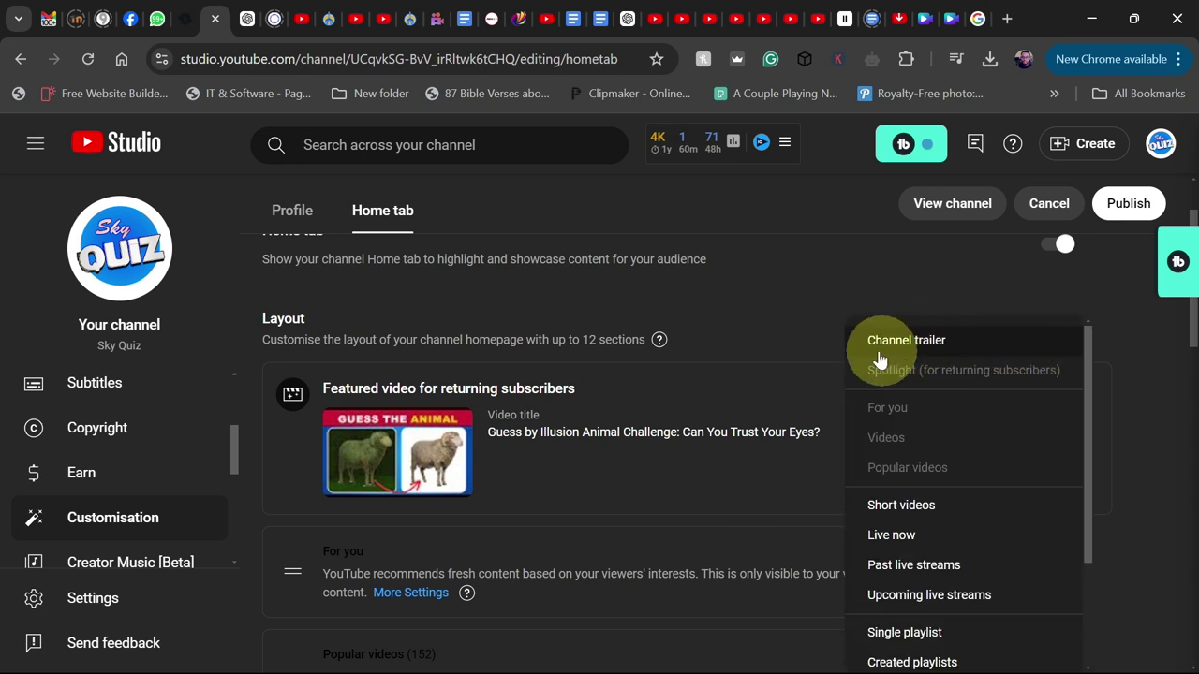
{"action": "left_click", "coordinate": [908, 342]}
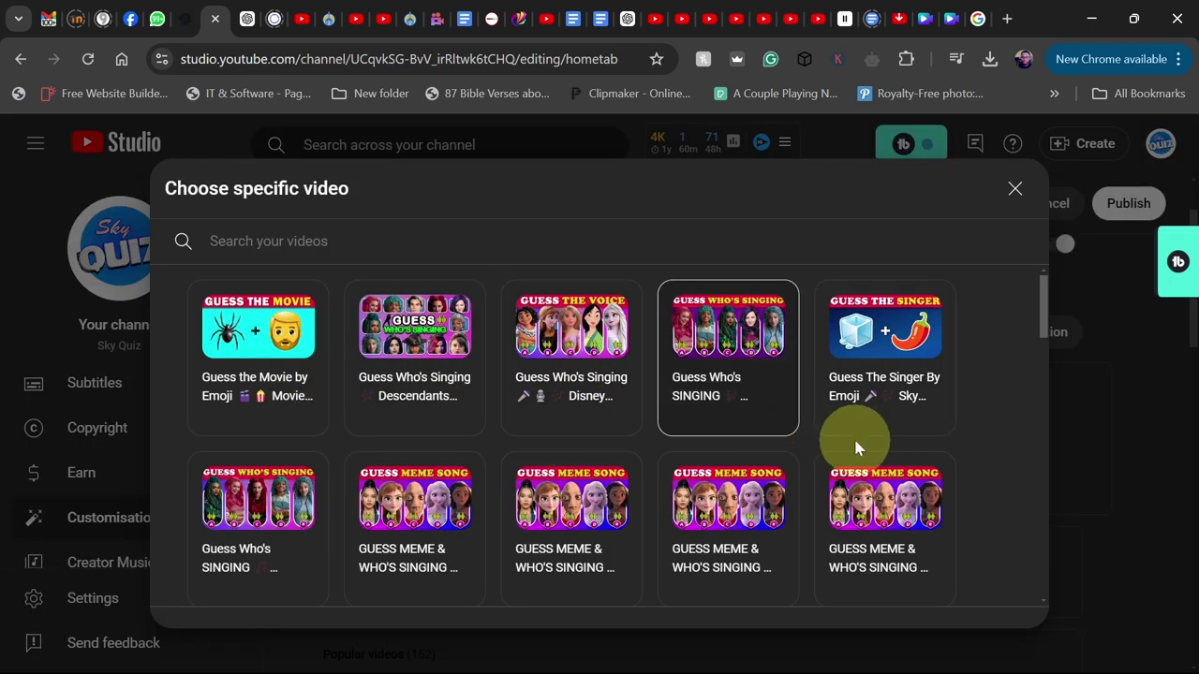
{"action": "scroll", "coordinate": [870, 455], "scroll_direction": "down", "scroll_amount": 4}
{"action": "scroll", "coordinate": [852, 435], "scroll_direction": "up", "scroll_amount": 3}
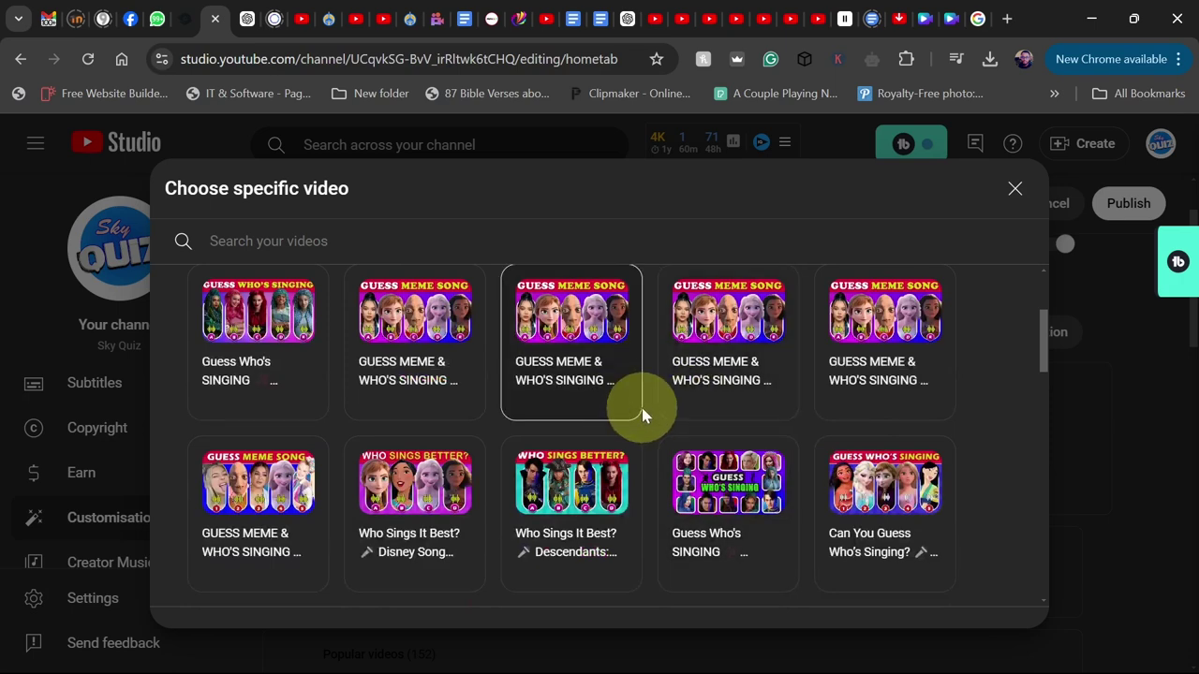
{"action": "scroll", "coordinate": [641, 407], "scroll_direction": "up", "scroll_amount": 2}
{"action": "left_click", "coordinate": [384, 373]}
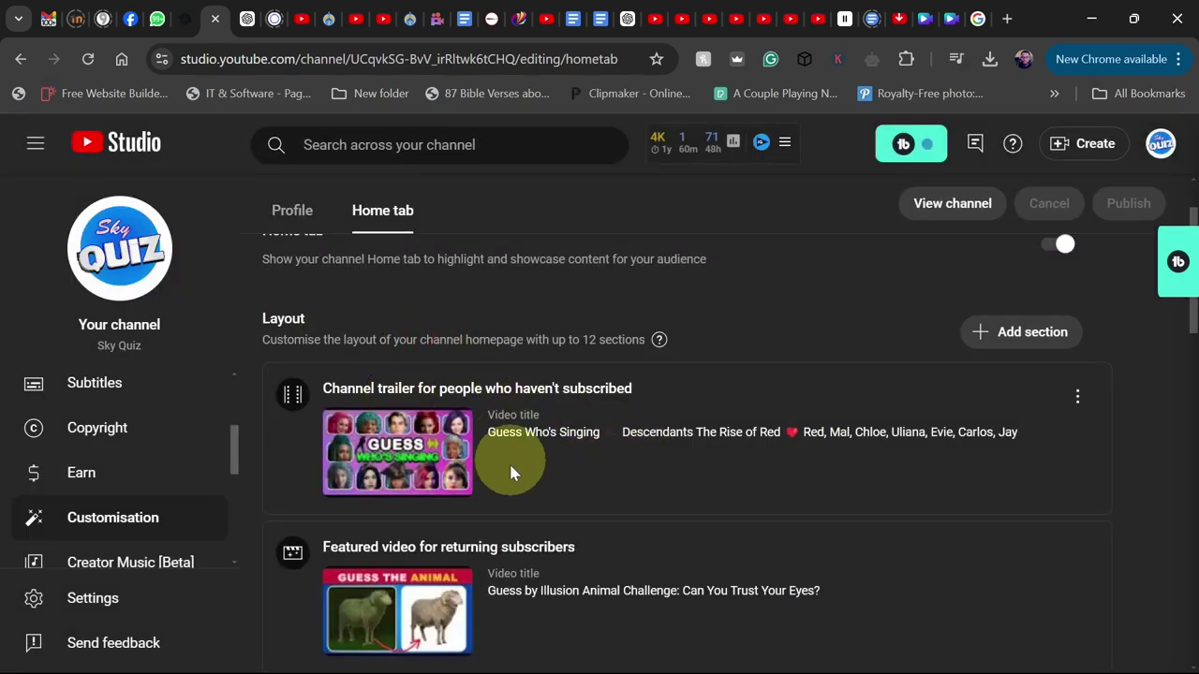
Review the featured video for returning subscribers and the For you section, highlighting its heading and checking its removal option
{"action": "scroll", "coordinate": [824, 504], "scroll_direction": "down", "scroll_amount": 1}
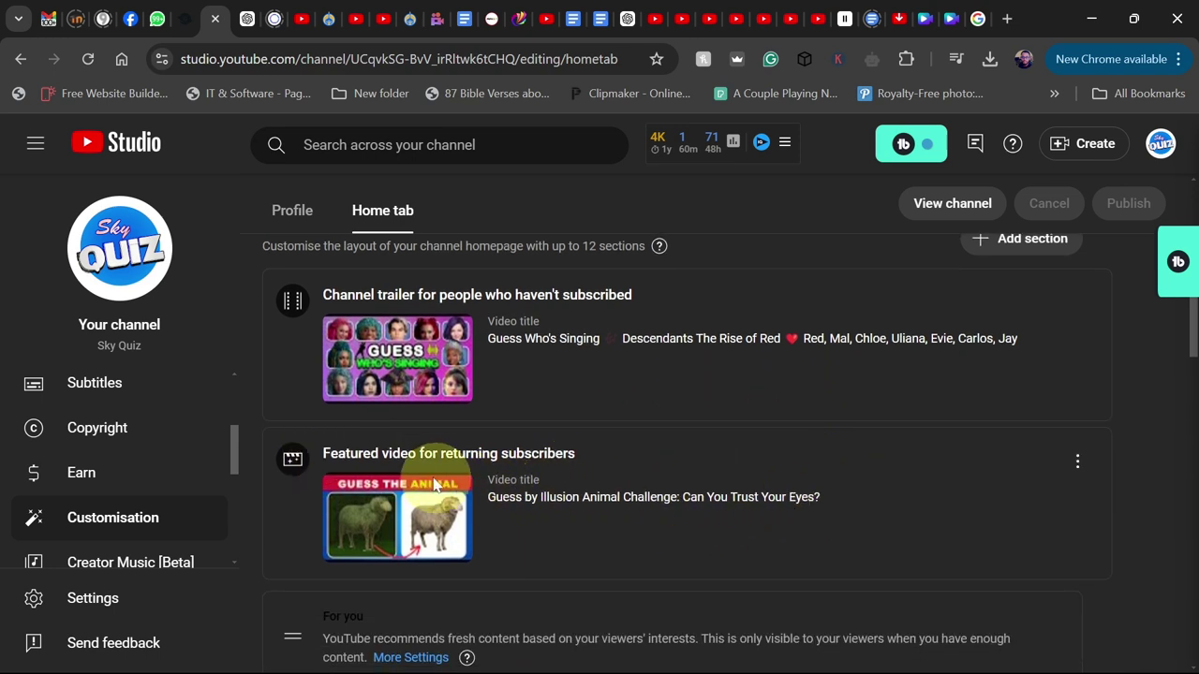
{"action": "scroll", "coordinate": [660, 481], "scroll_direction": "down", "scroll_amount": 2}
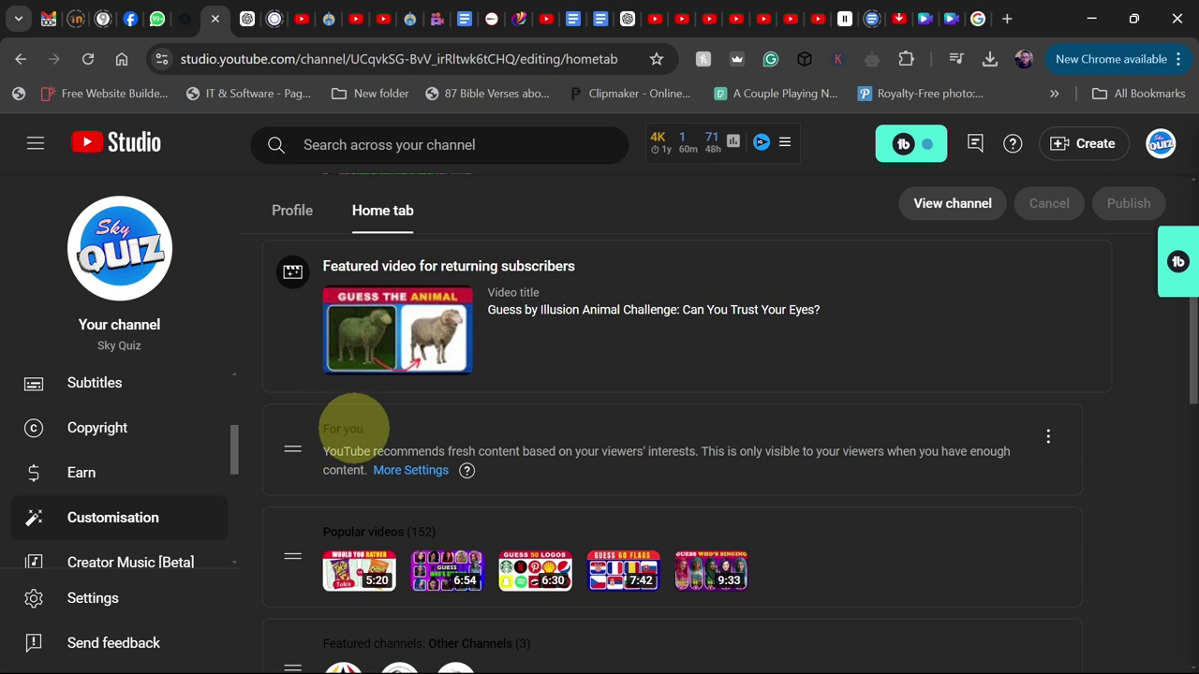
{"action": "left_click_drag", "start_coordinate": [321, 431], "coordinate": [388, 428]}
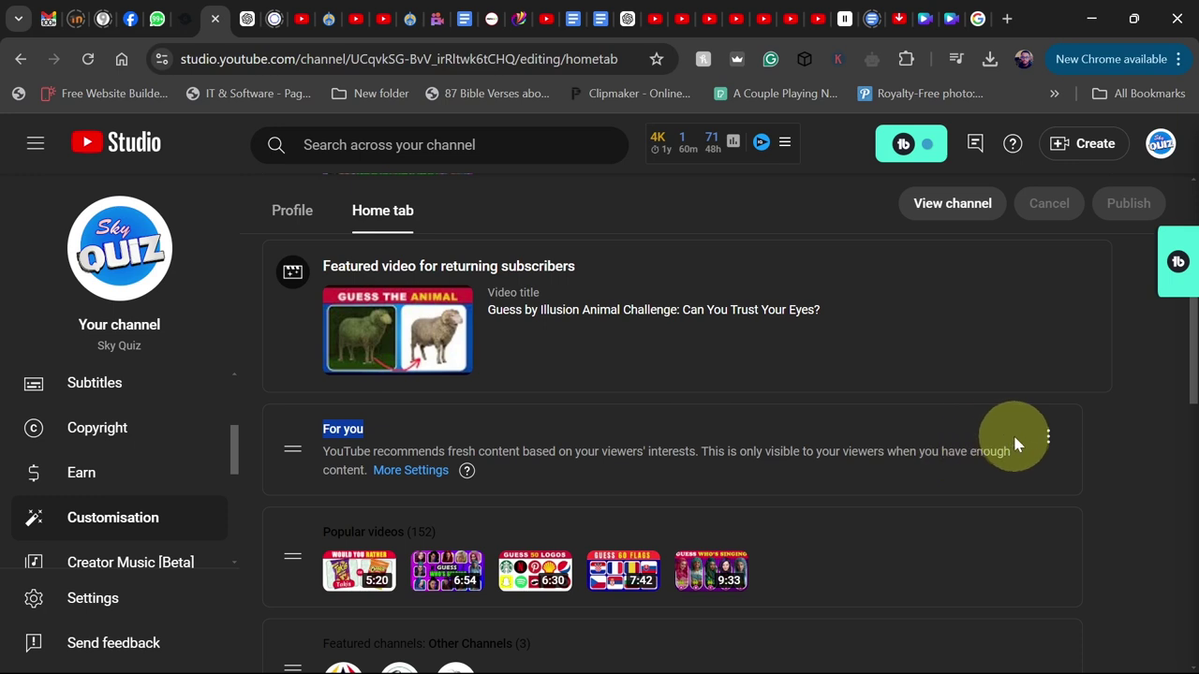
{"action": "left_click", "coordinate": [1049, 440]}
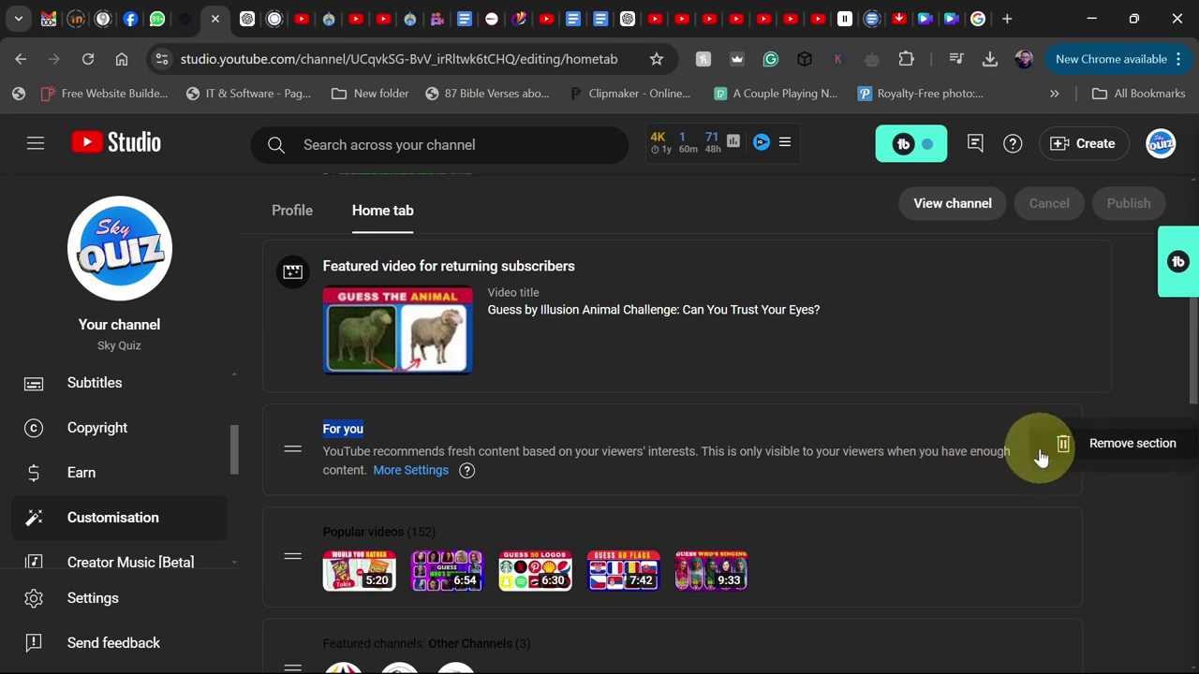
{"action": "left_click", "coordinate": [849, 423]}
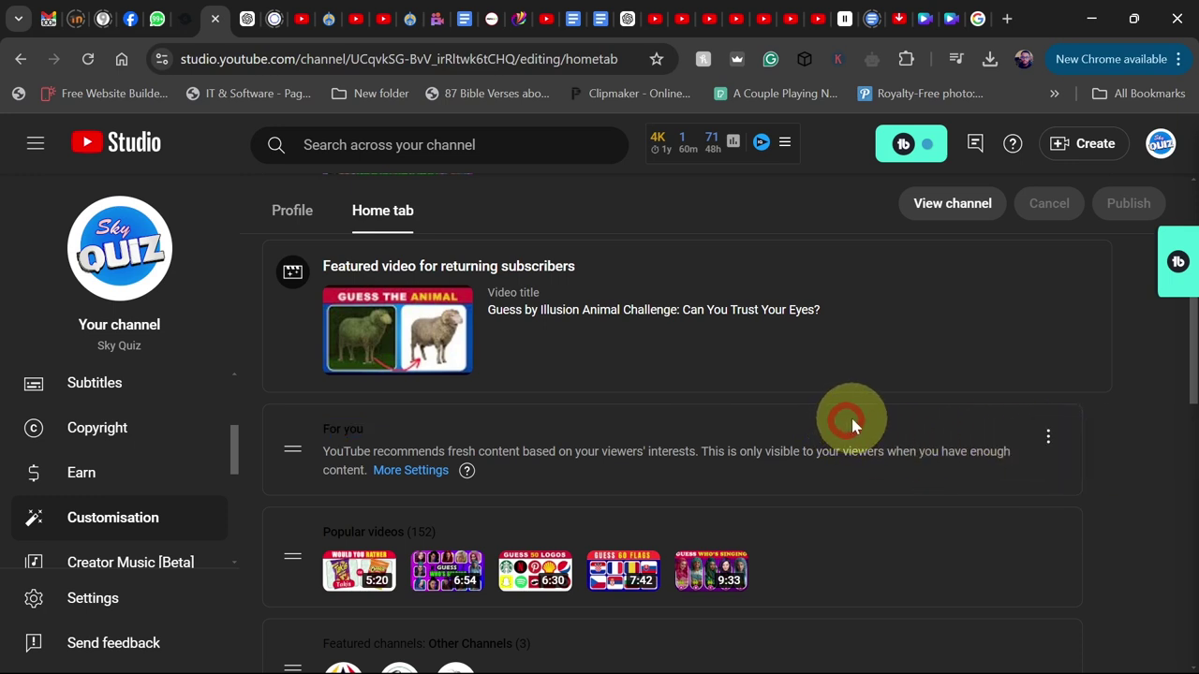
Open the For you section's settings, check how the section appears on the public channel page, and return to the settings
{"action": "left_click", "coordinate": [400, 475]}
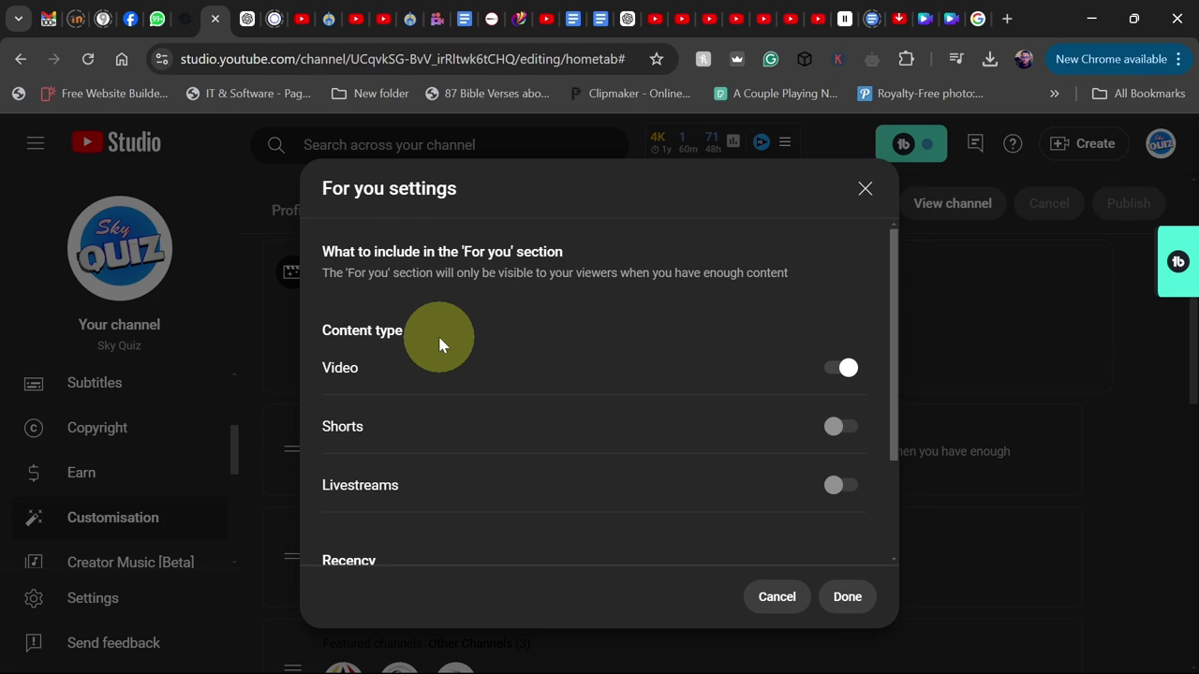
{"action": "left_click", "coordinate": [383, 23]}
{"action": "scroll", "coordinate": [1068, 435], "scroll_direction": "down", "scroll_amount": 2}
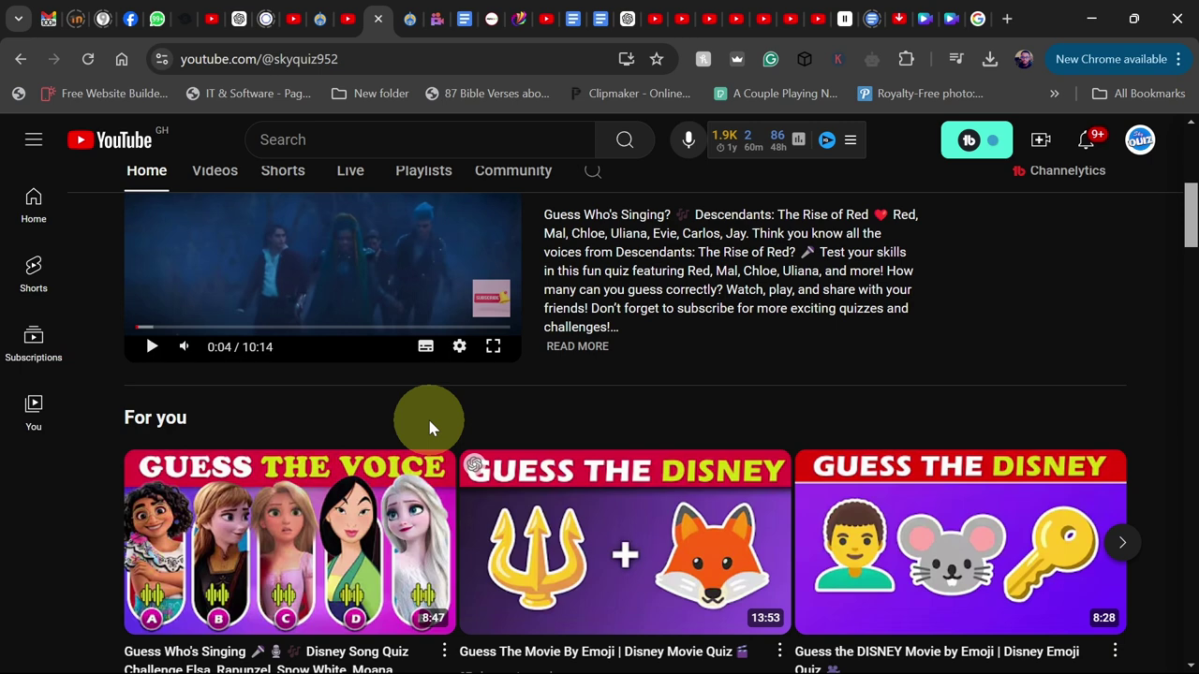
{"action": "scroll", "coordinate": [429, 427], "scroll_direction": "down", "scroll_amount": 1}
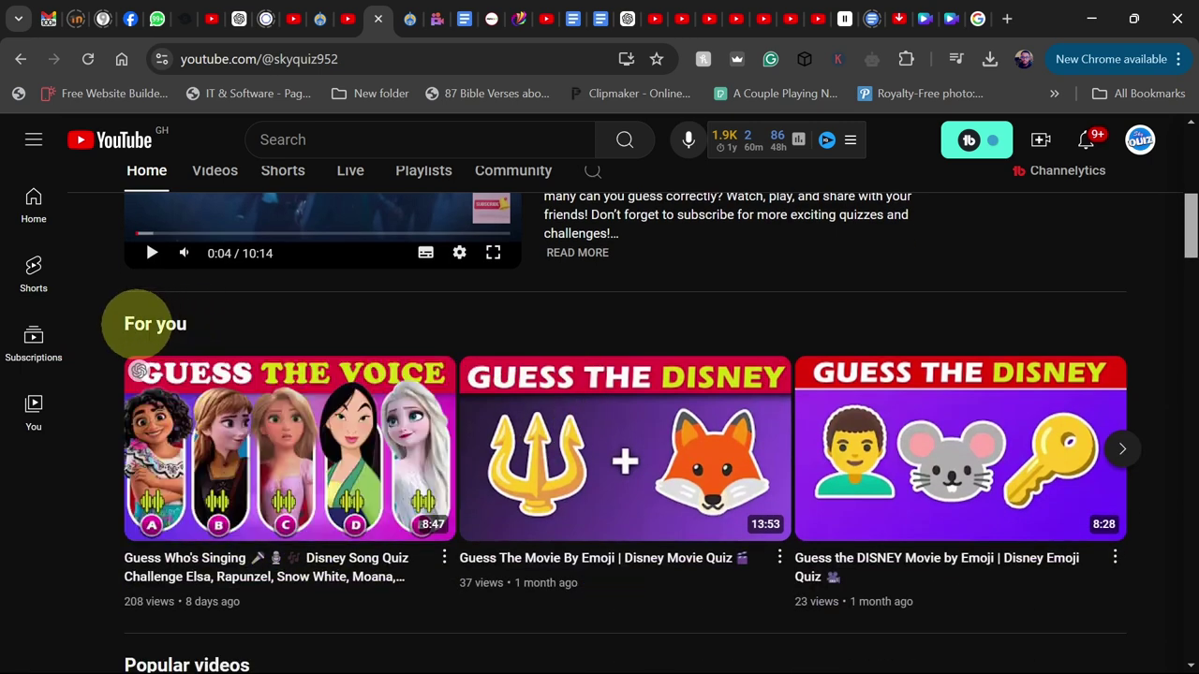
{"action": "left_click", "coordinate": [211, 19]}
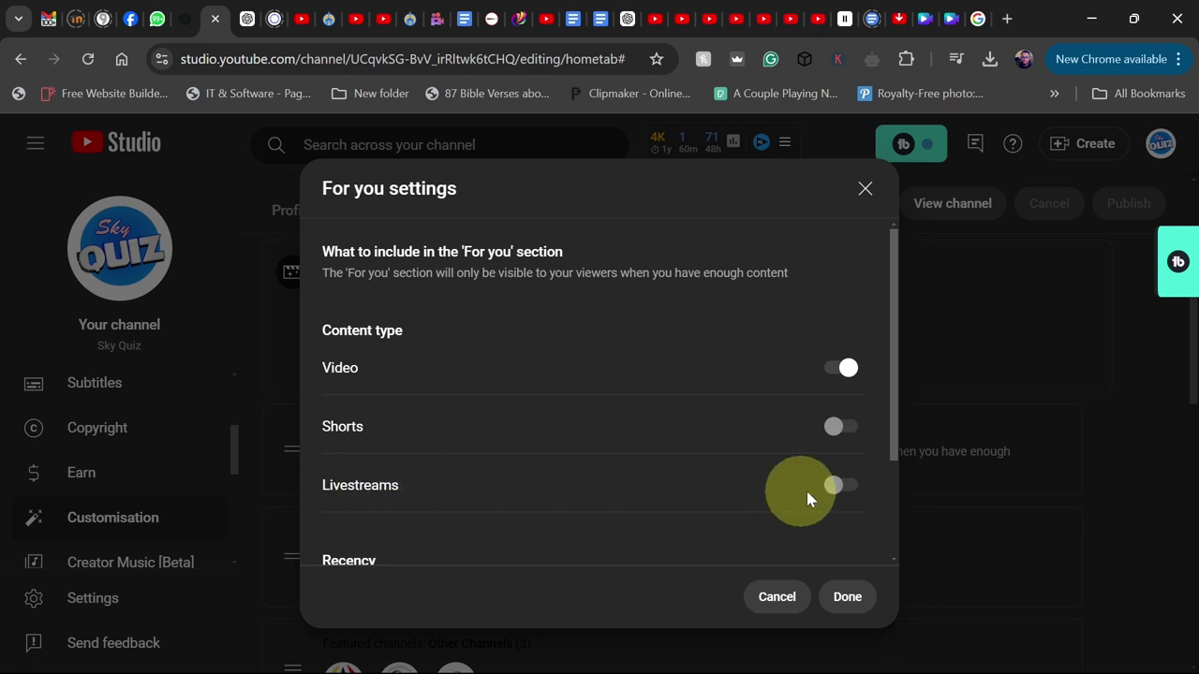
Review the content type and recency options of the For you section and accept its settings with Video and All content selected
{"action": "scroll", "coordinate": [773, 492], "scroll_direction": "down", "scroll_amount": 2}
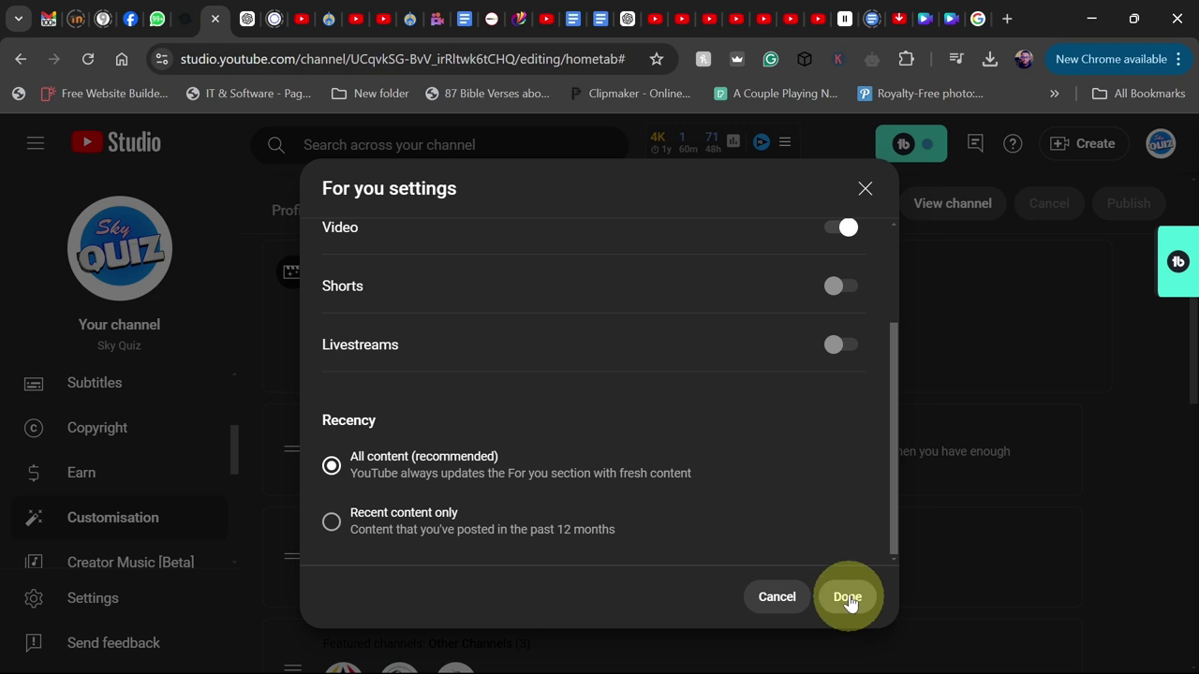
{"action": "scroll", "coordinate": [572, 418], "scroll_direction": "up", "scroll_amount": 3}
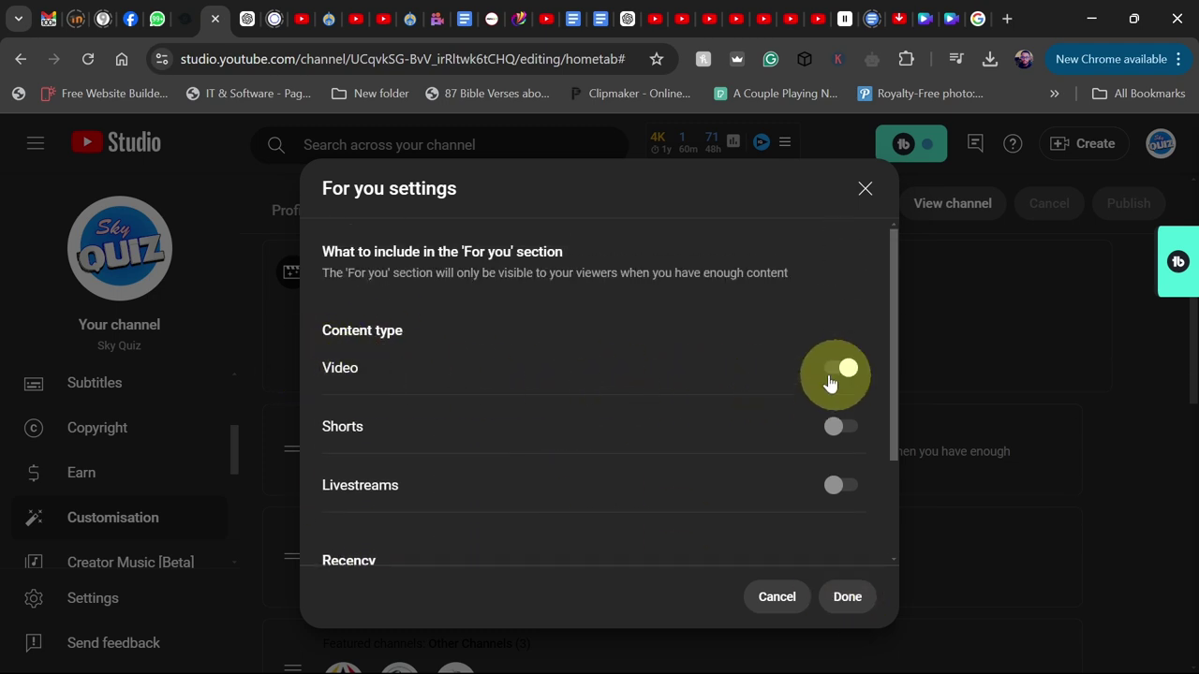
{"action": "scroll", "coordinate": [740, 398], "scroll_direction": "down", "scroll_amount": 3}
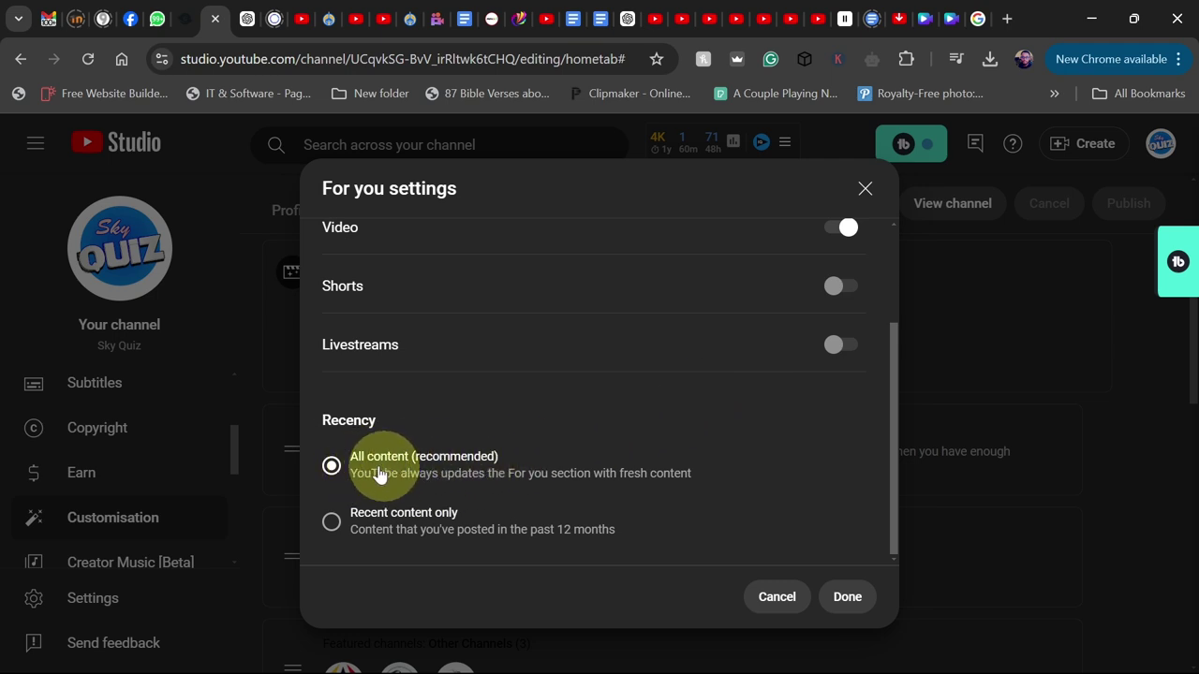
{"action": "left_click", "coordinate": [838, 604]}
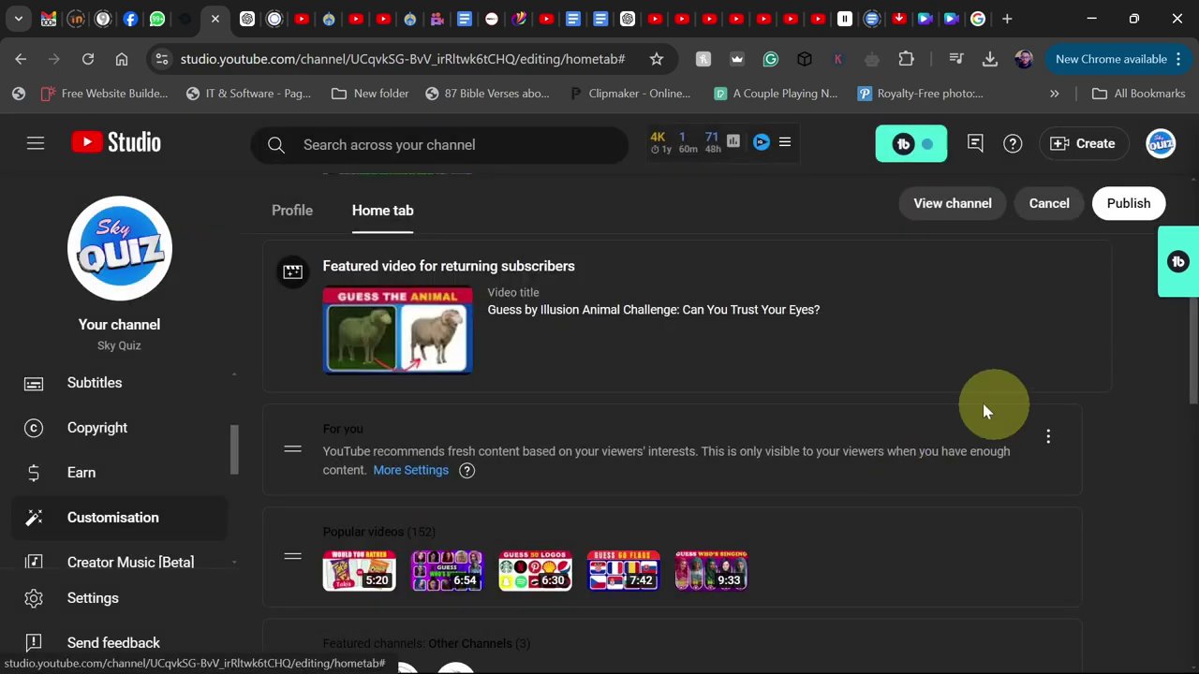
{"action": "scroll", "coordinate": [610, 361], "scroll_direction": "up", "scroll_amount": 1}
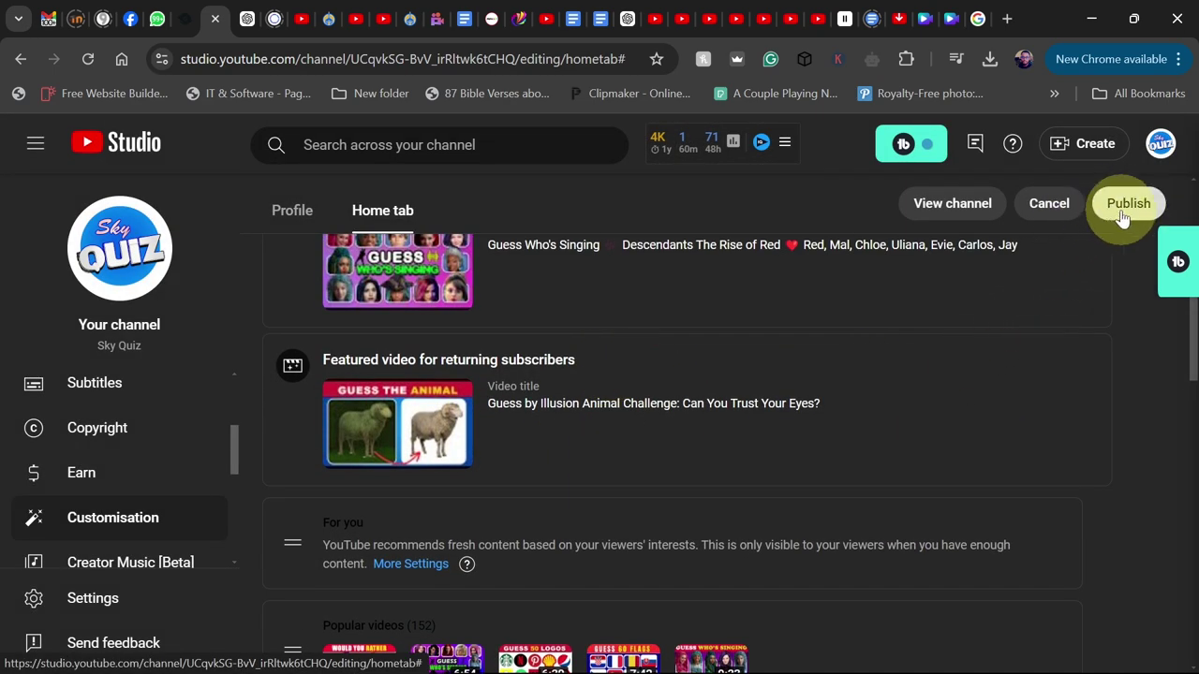
Highlight the Popular videos section's heading in the layout, view that section on the public channel page, and return to YouTube Studio
{"action": "scroll", "coordinate": [997, 351], "scroll_direction": "down", "scroll_amount": 3}
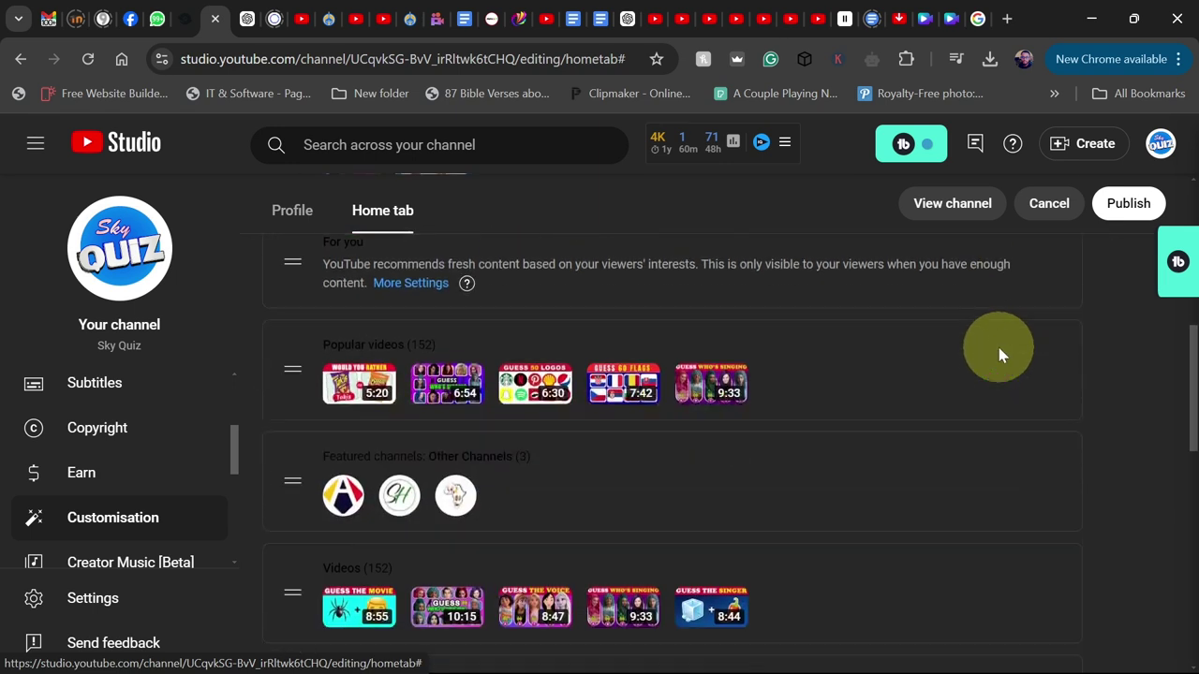
{"action": "left_click_drag", "start_coordinate": [315, 340], "coordinate": [470, 348]}
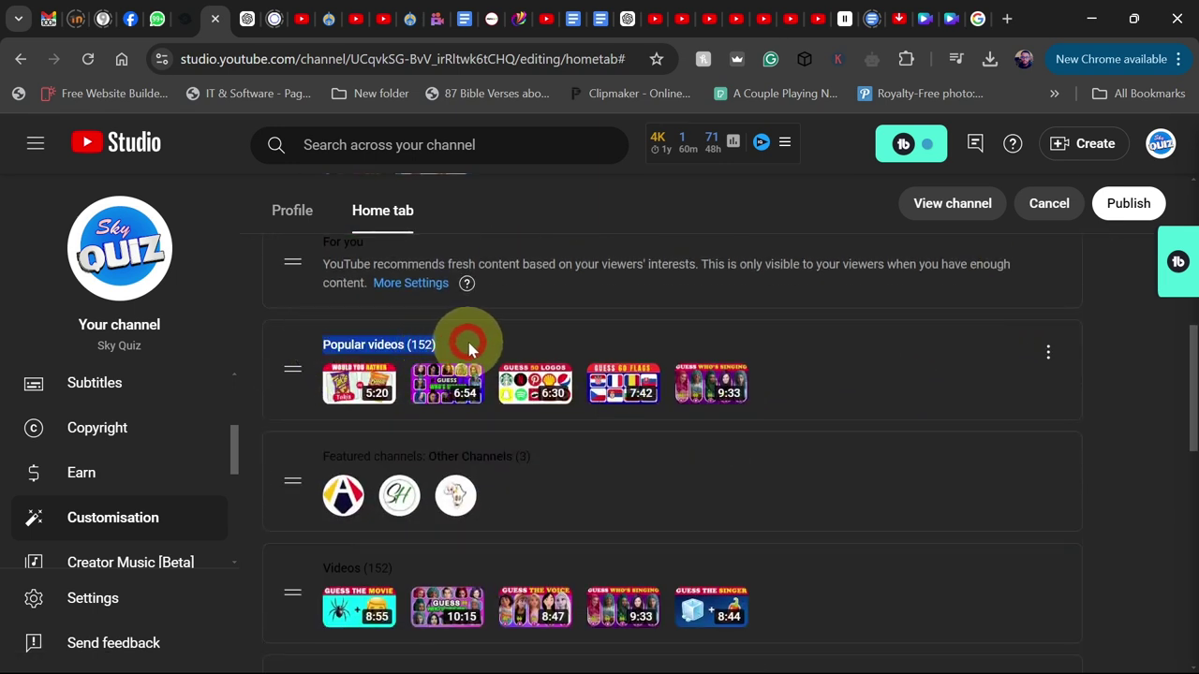
{"action": "left_click", "coordinate": [658, 333]}
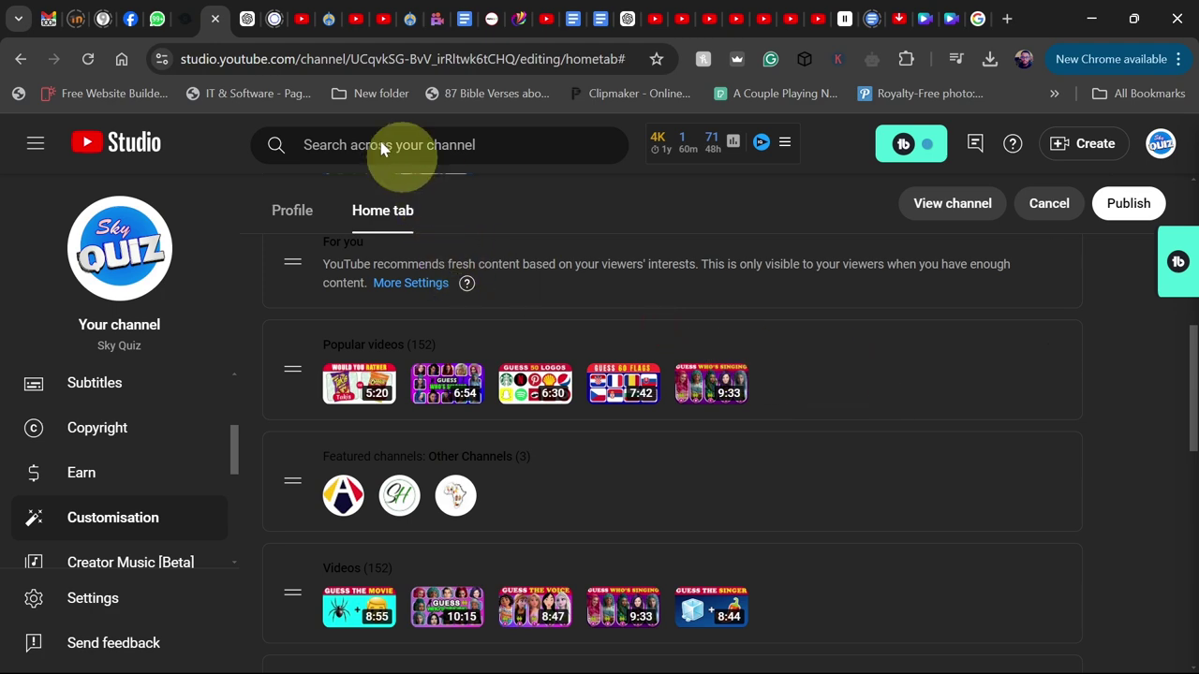
{"action": "left_click", "coordinate": [370, 27]}
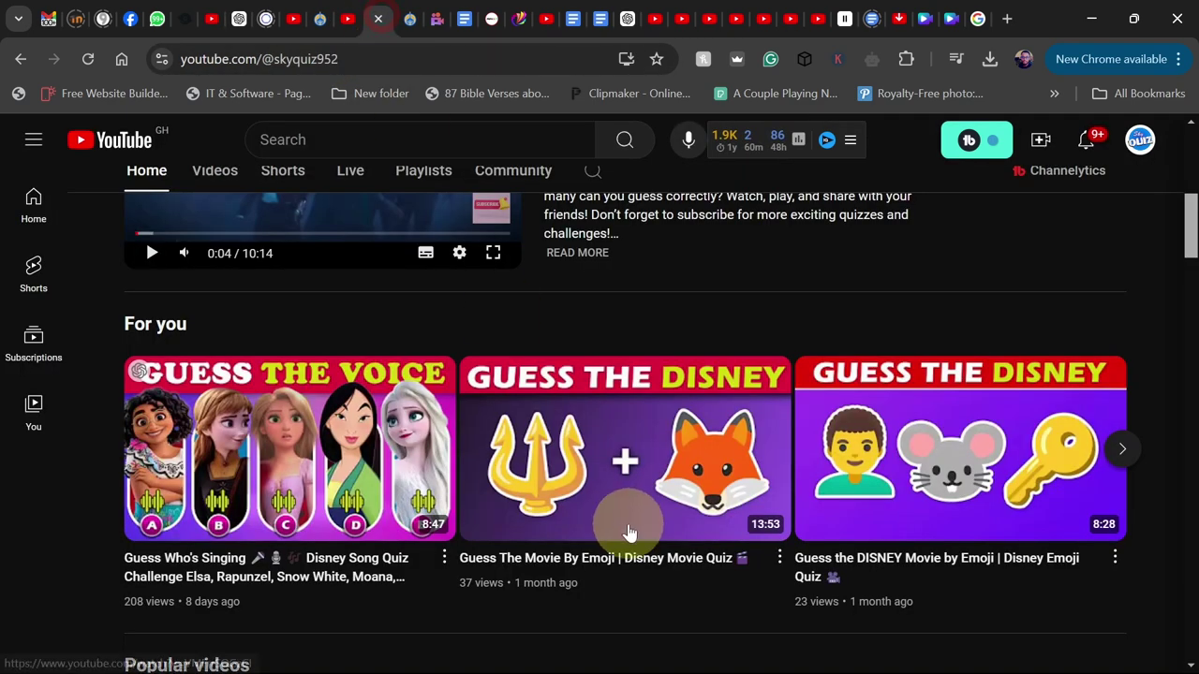
{"action": "scroll", "coordinate": [621, 524], "scroll_direction": "down", "scroll_amount": 3}
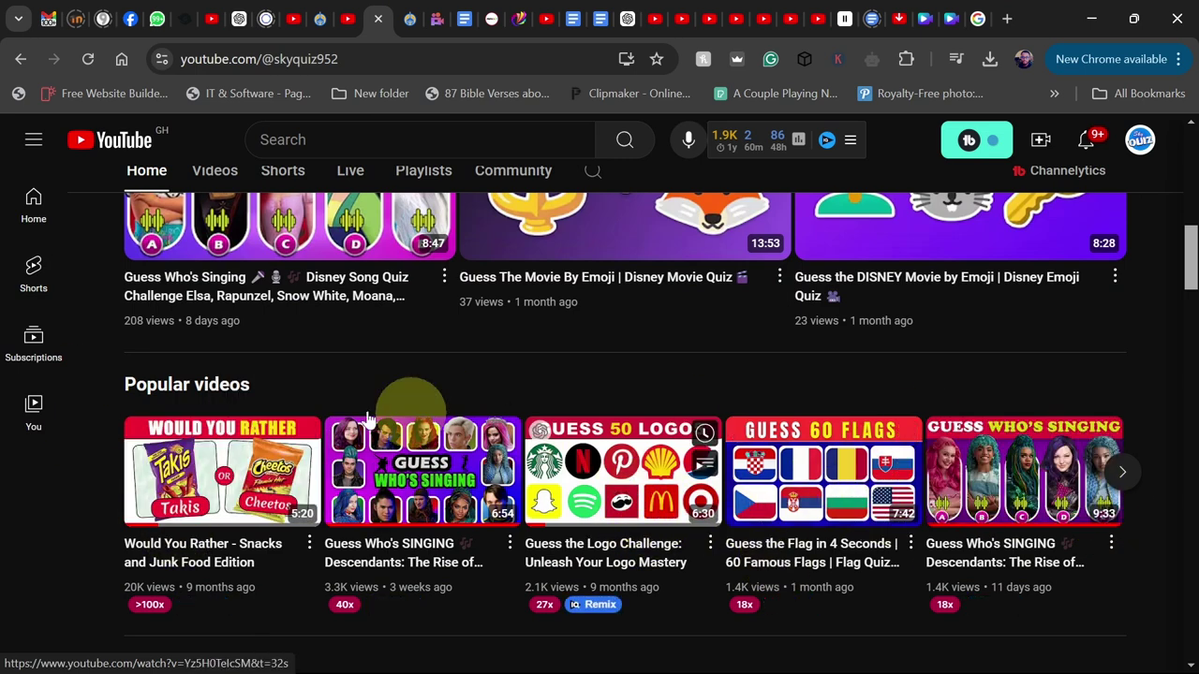
{"action": "left_click", "coordinate": [211, 18]}
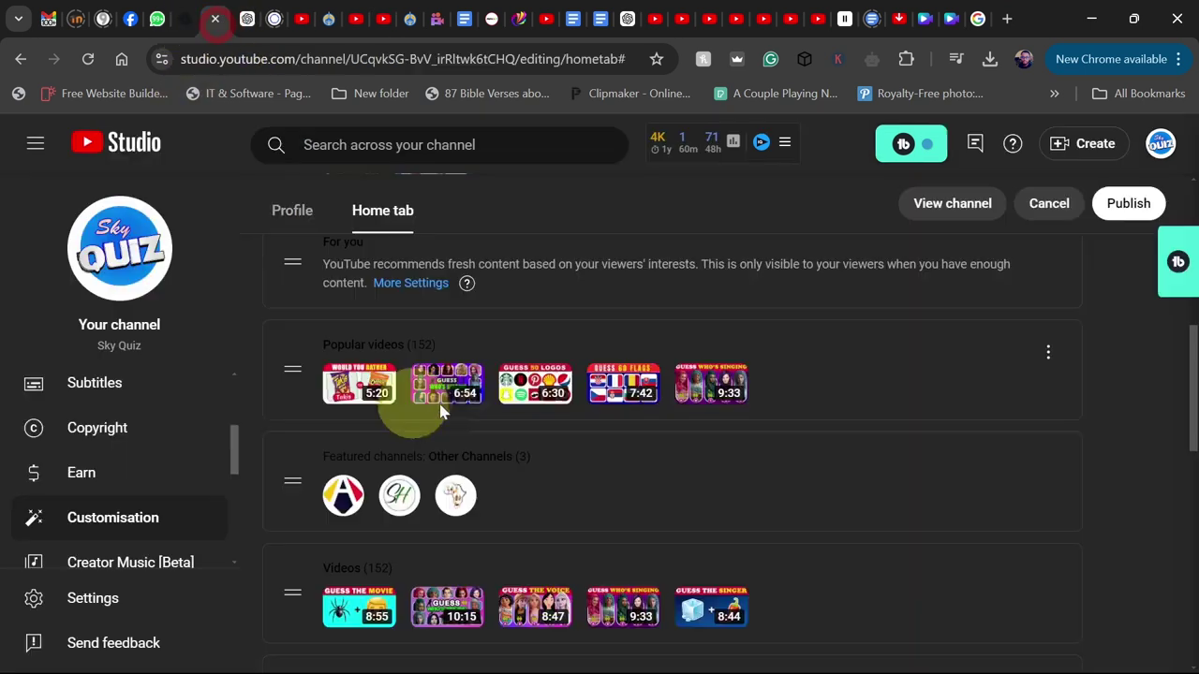
Look over the section types that can be added to the layout, and find the Featured channels section
{"action": "scroll", "coordinate": [963, 372], "scroll_direction": "up", "scroll_amount": 6}
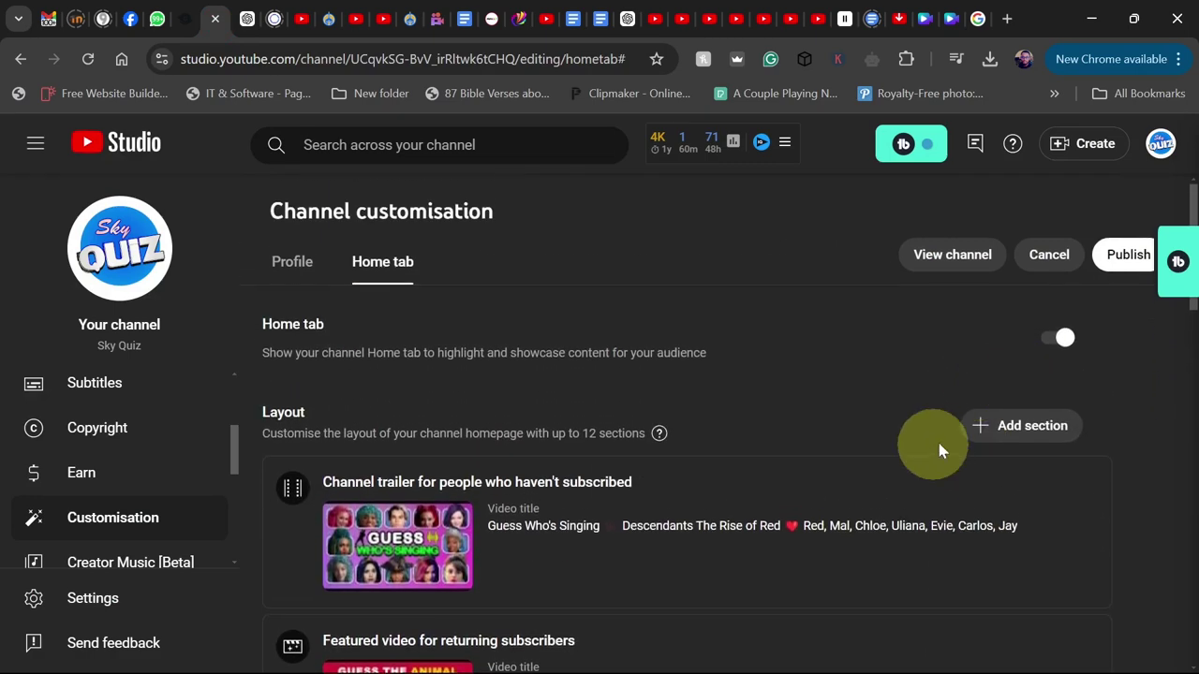
{"action": "left_click", "coordinate": [1016, 429]}
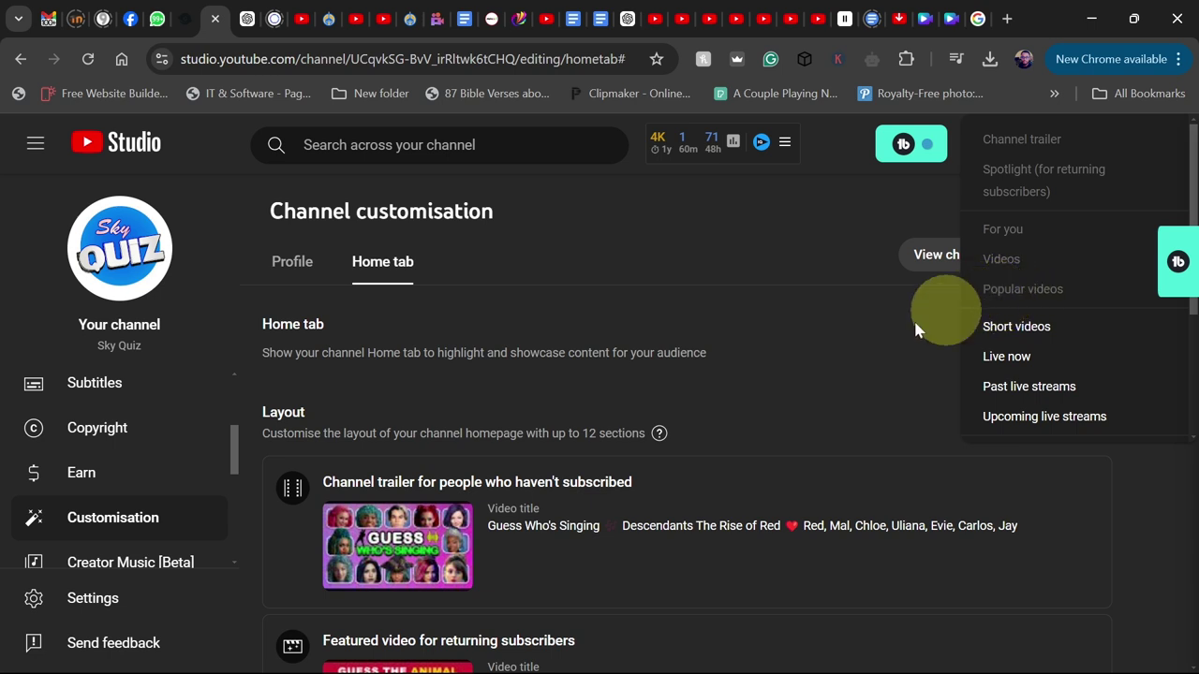
{"action": "left_click", "coordinate": [862, 341]}
{"action": "scroll", "coordinate": [707, 386], "scroll_direction": "down", "scroll_amount": 4}
{"action": "scroll", "coordinate": [694, 389], "scroll_direction": "down", "scroll_amount": 2}
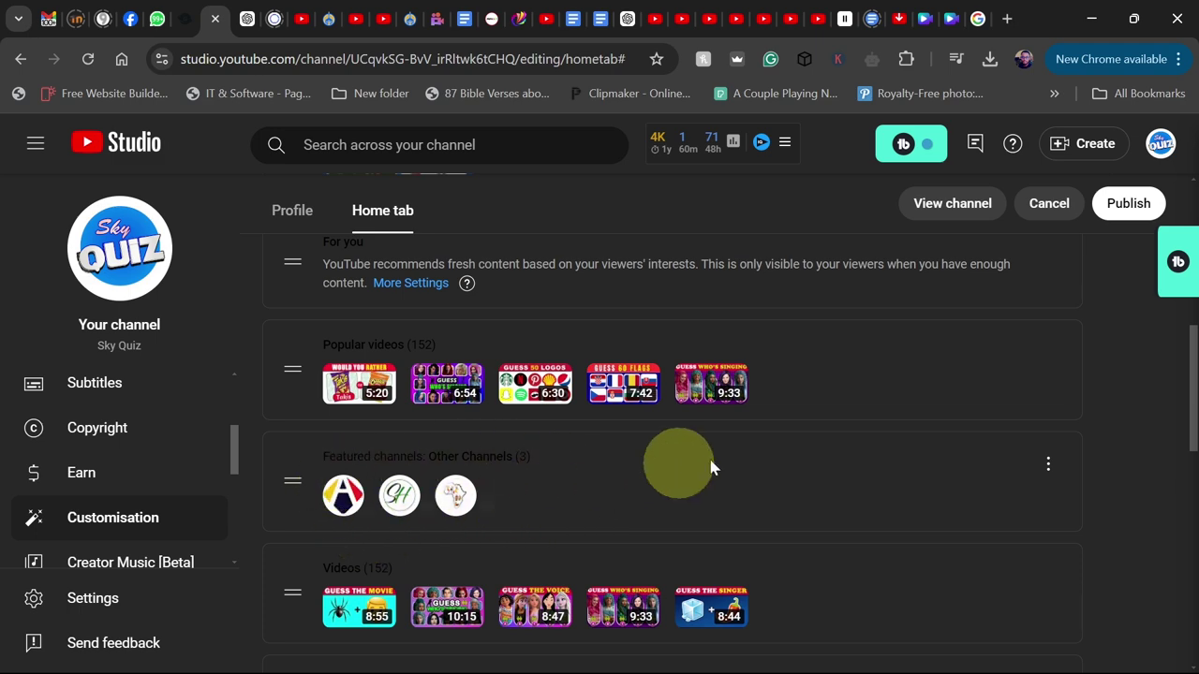
Find the Featured channels type among the addable sections, view the Other Channels section on the public channel page, and return to YouTube Studio
{"action": "scroll", "coordinate": [710, 466], "scroll_direction": "up", "scroll_amount": 8}
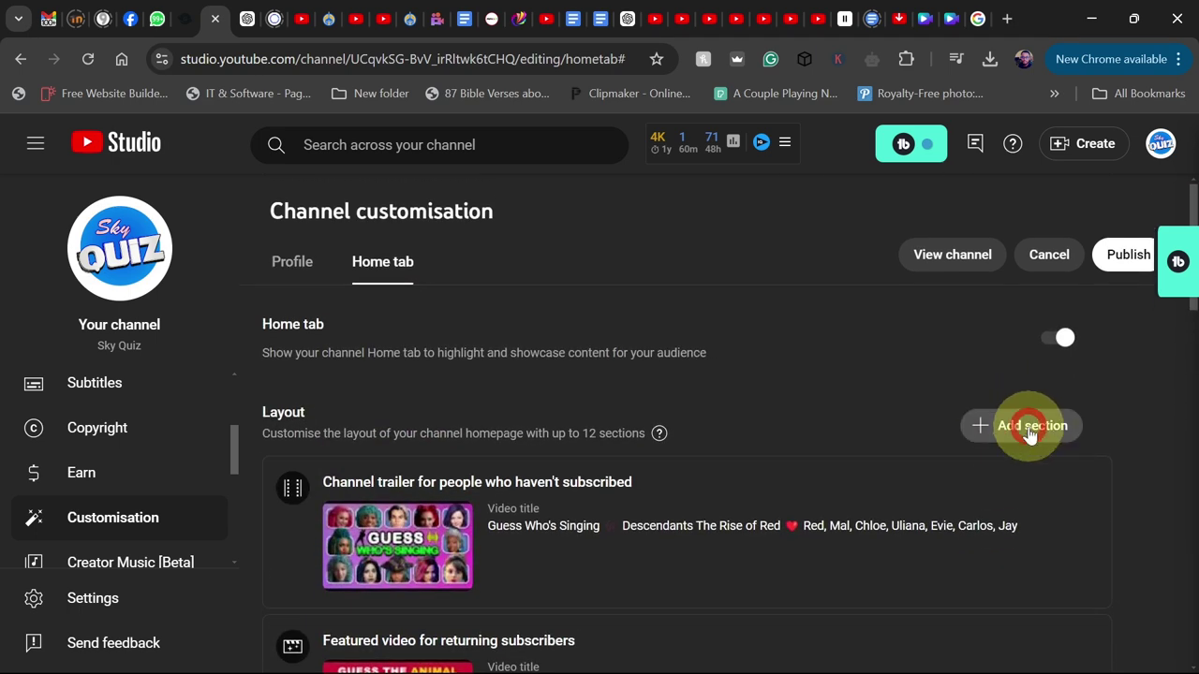
{"action": "left_click", "coordinate": [1031, 429]}
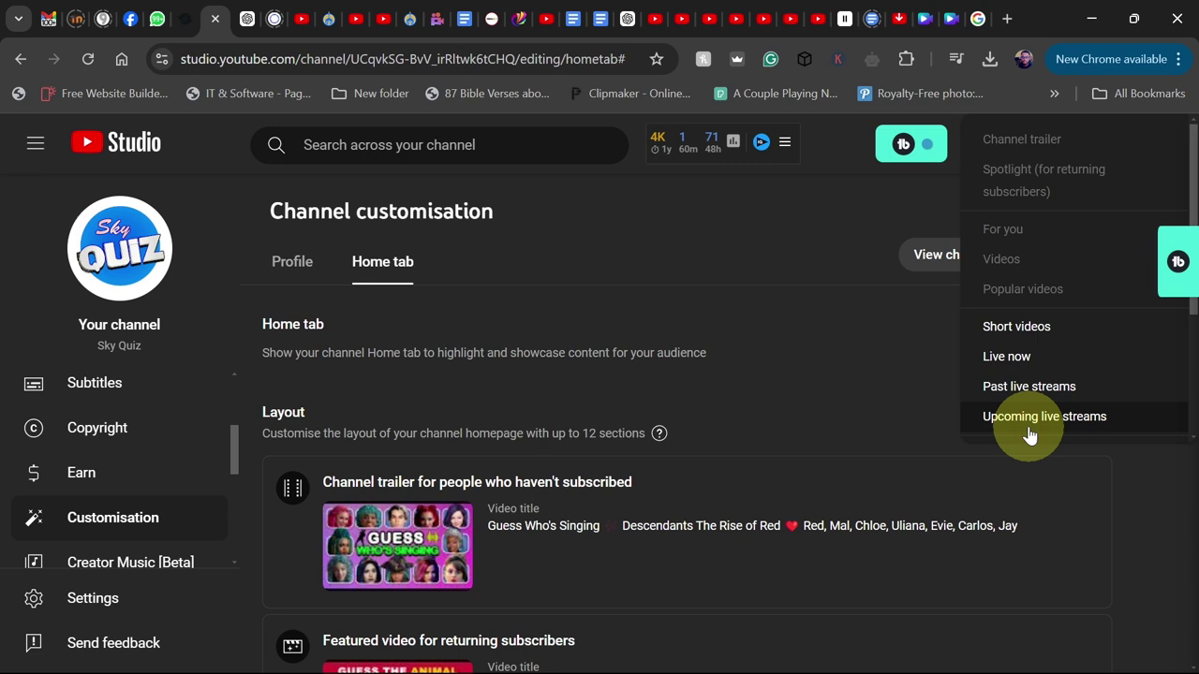
{"action": "scroll", "coordinate": [1114, 384], "scroll_direction": "down", "scroll_amount": 3}
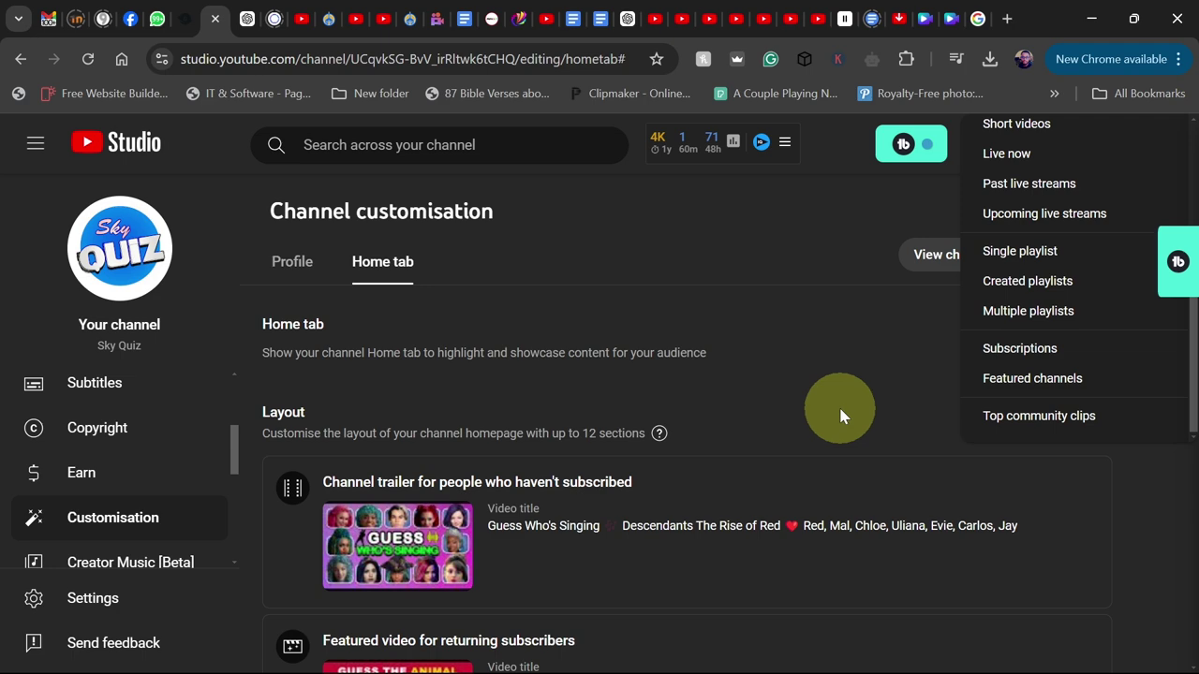
{"action": "left_click", "coordinate": [386, 17]}
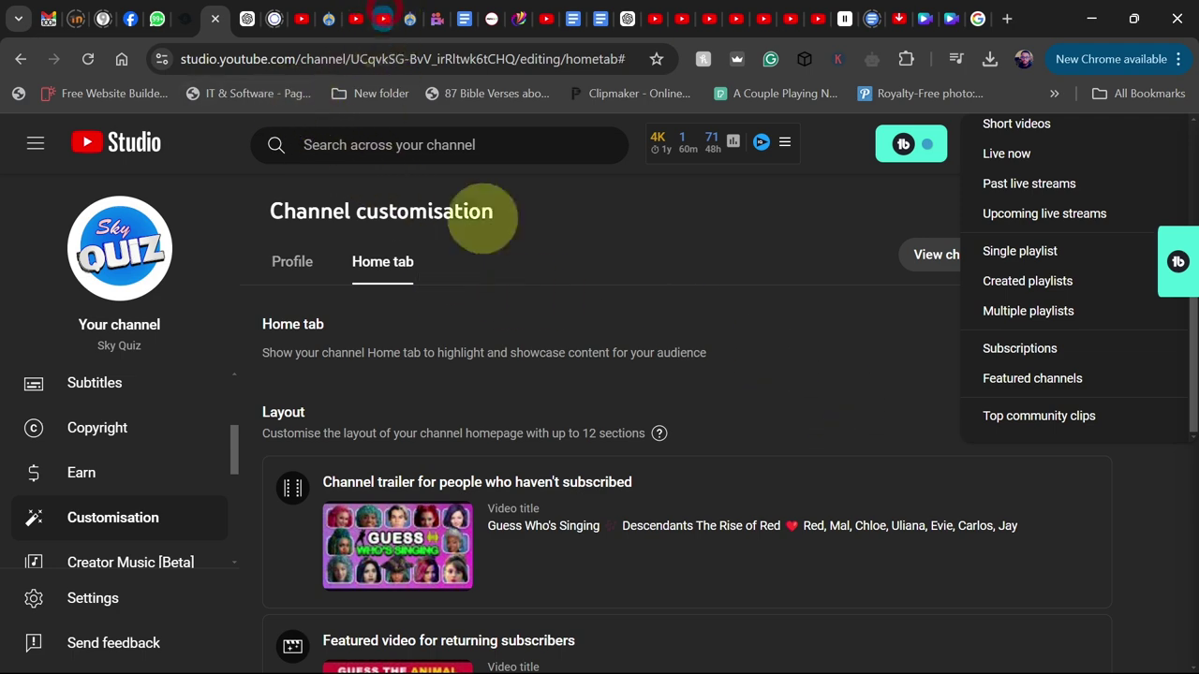
{"action": "scroll", "coordinate": [731, 505], "scroll_direction": "down", "scroll_amount": 3}
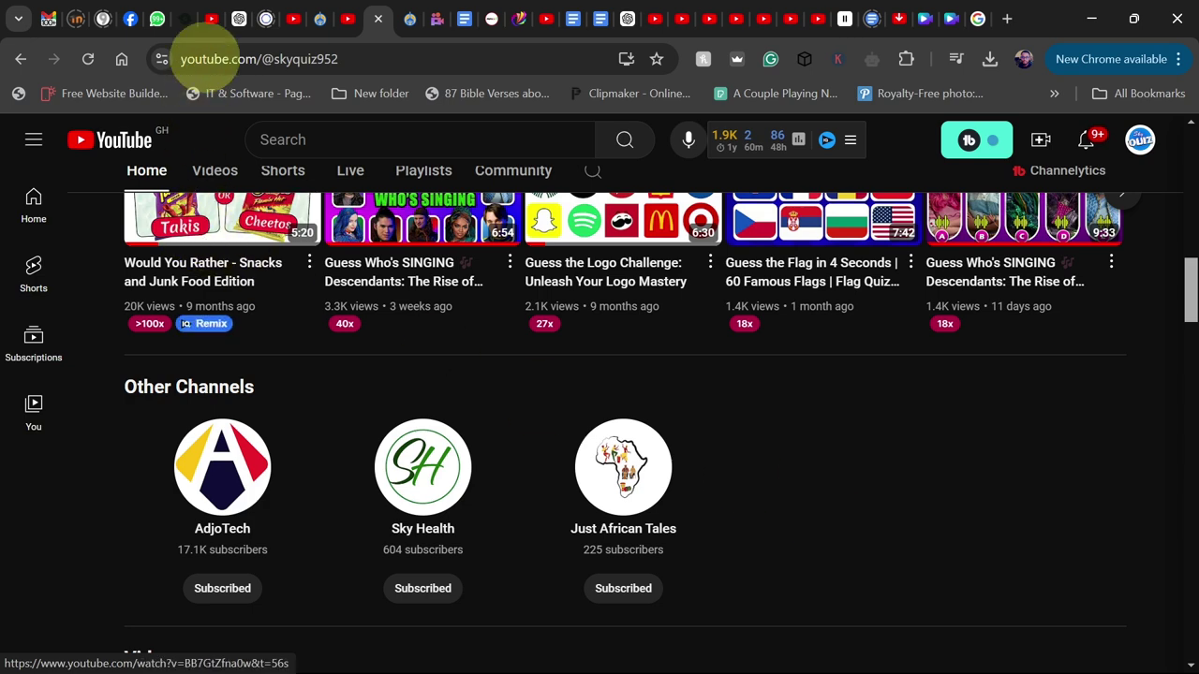
{"action": "left_click", "coordinate": [209, 20]}
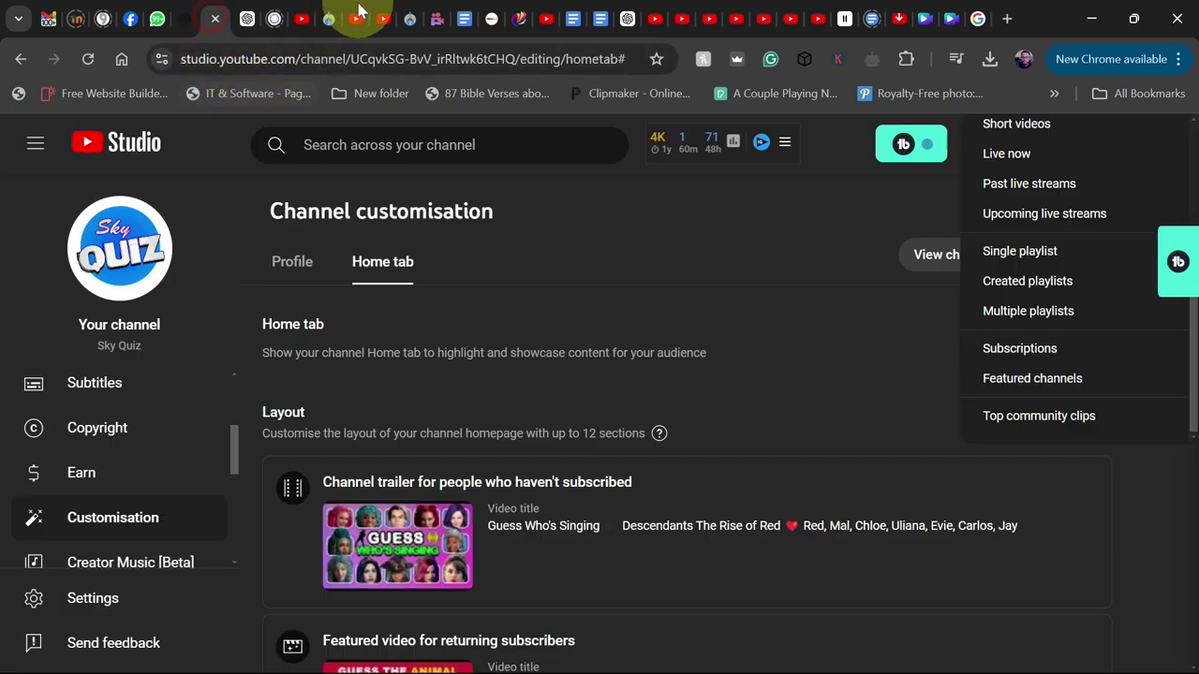
Switch to the public channel page, view its Videos section, and go back to YouTube Studio
{"action": "left_click", "coordinate": [382, 21]}
{"action": "scroll", "coordinate": [766, 494], "scroll_direction": "down", "scroll_amount": 1}
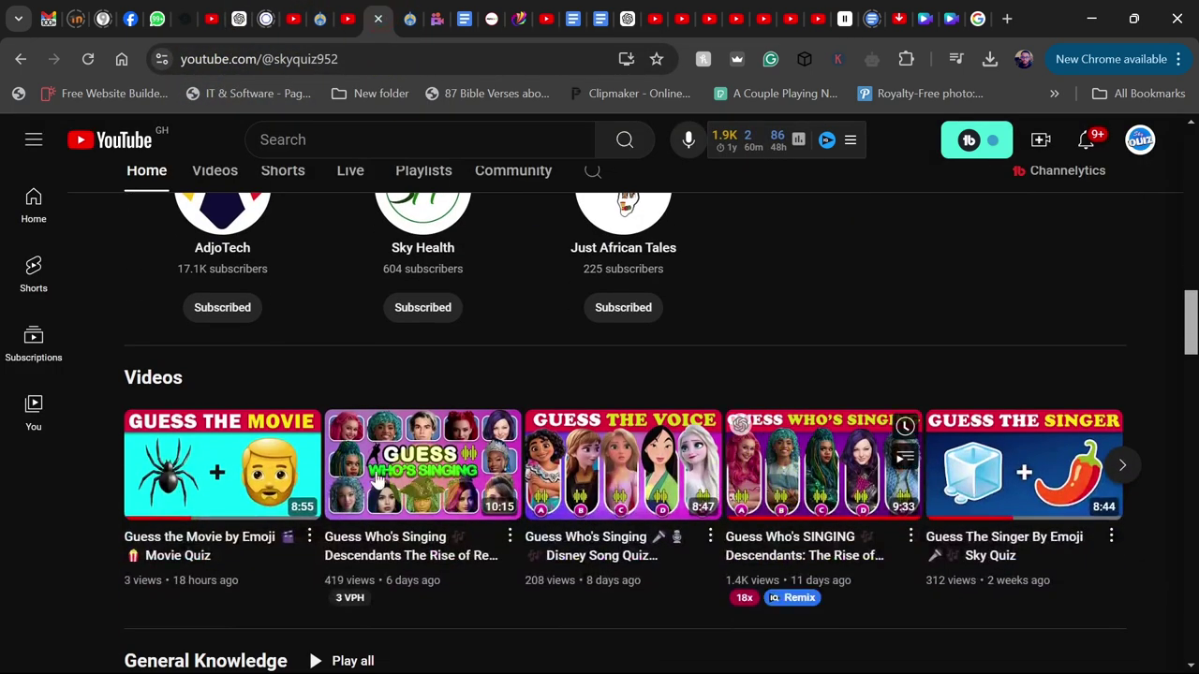
{"action": "scroll", "coordinate": [548, 419], "scroll_direction": "down", "scroll_amount": 2}
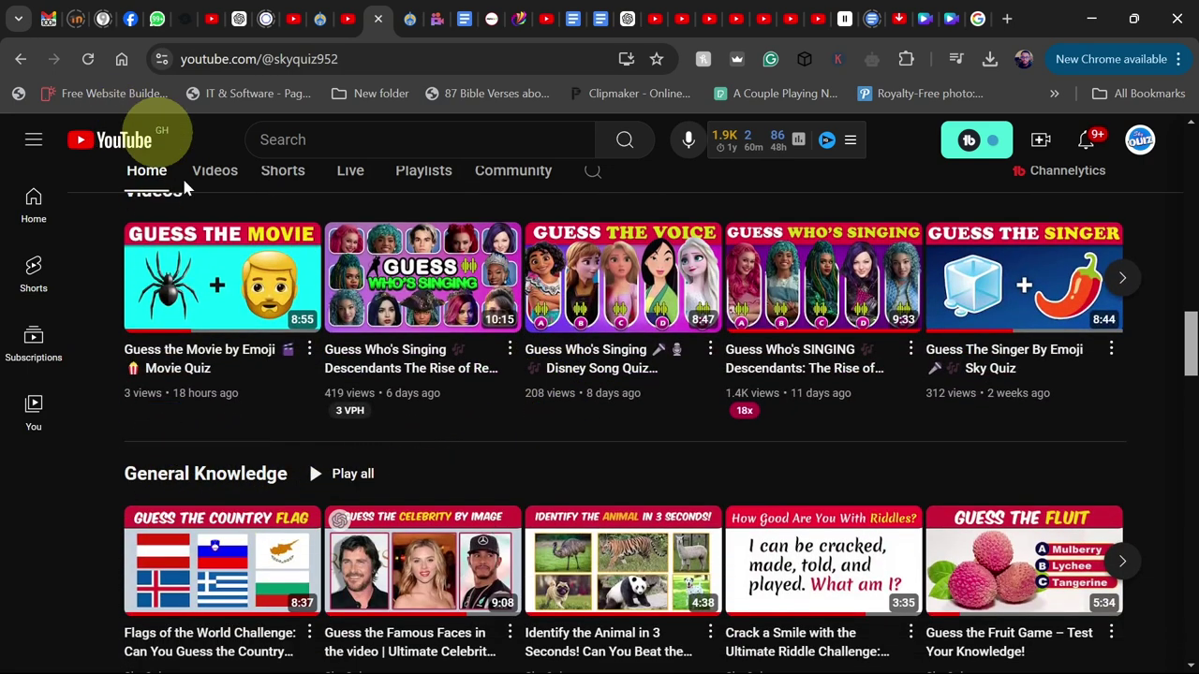
{"action": "left_click", "coordinate": [210, 19]}
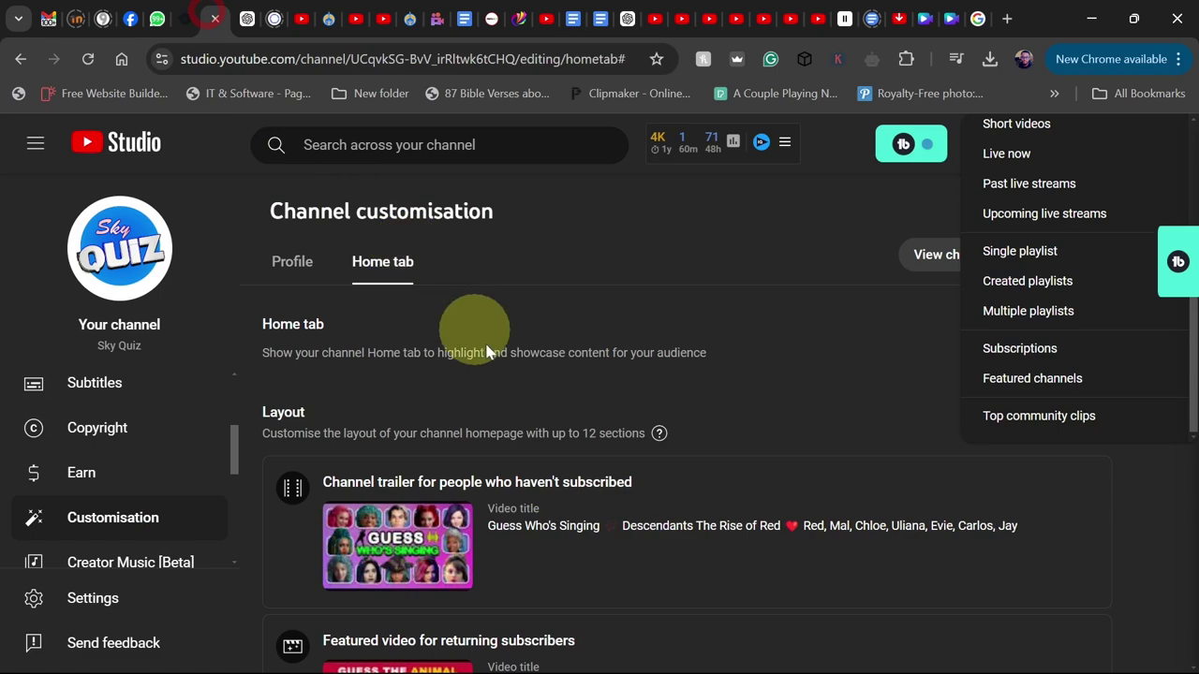
Review the Videos section in the Home tab layout and locate the Videos type among the addable sections
{"action": "left_click", "coordinate": [728, 363]}
{"action": "scroll", "coordinate": [837, 437], "scroll_direction": "down", "scroll_amount": 1}
{"action": "scroll", "coordinate": [832, 429], "scroll_direction": "down", "scroll_amount": 5}
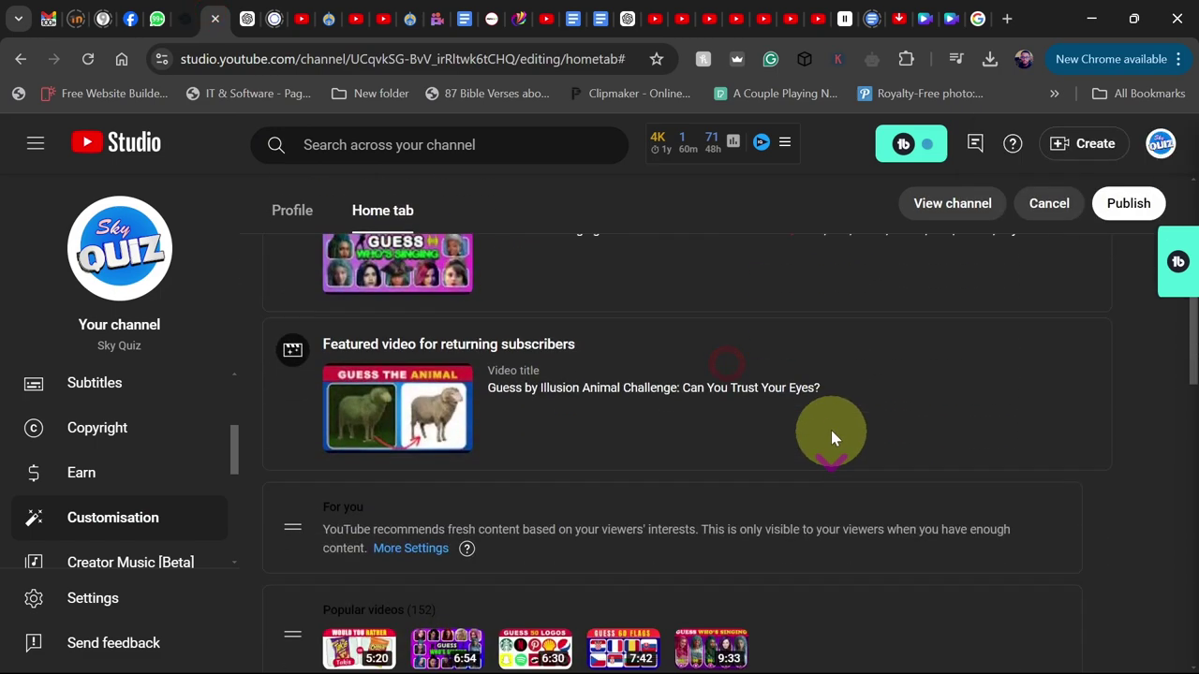
{"action": "scroll", "coordinate": [449, 403], "scroll_direction": "down", "scroll_amount": 2}
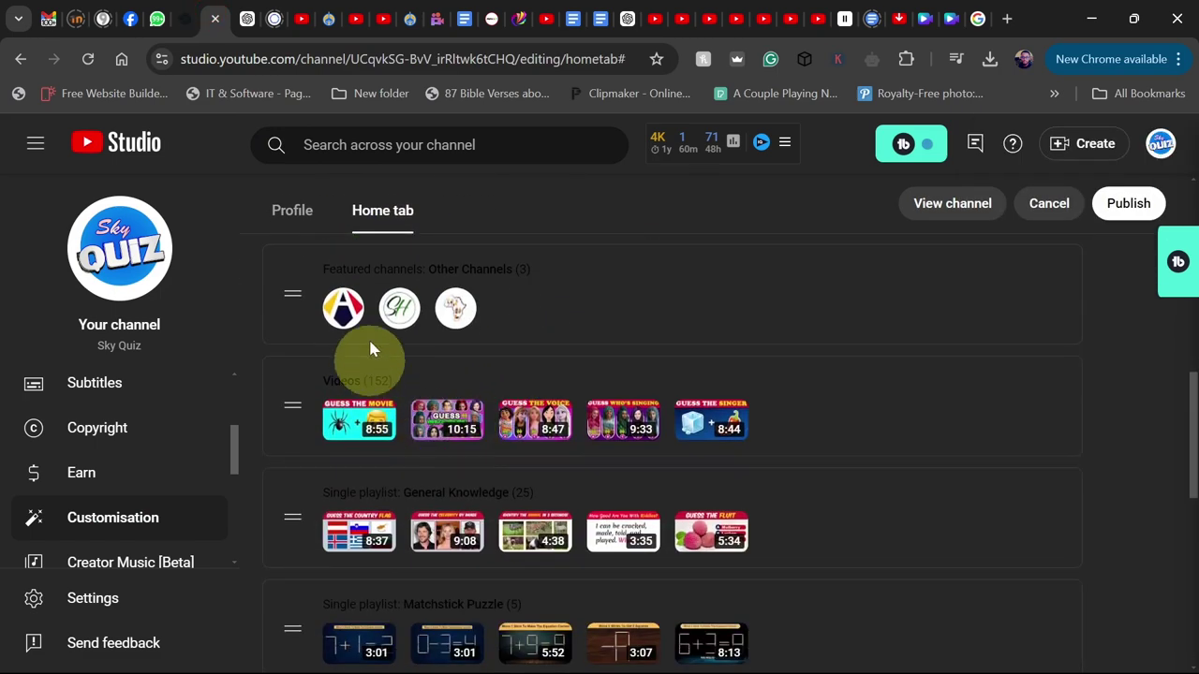
{"action": "scroll", "coordinate": [974, 405], "scroll_direction": "up", "scroll_amount": 8}
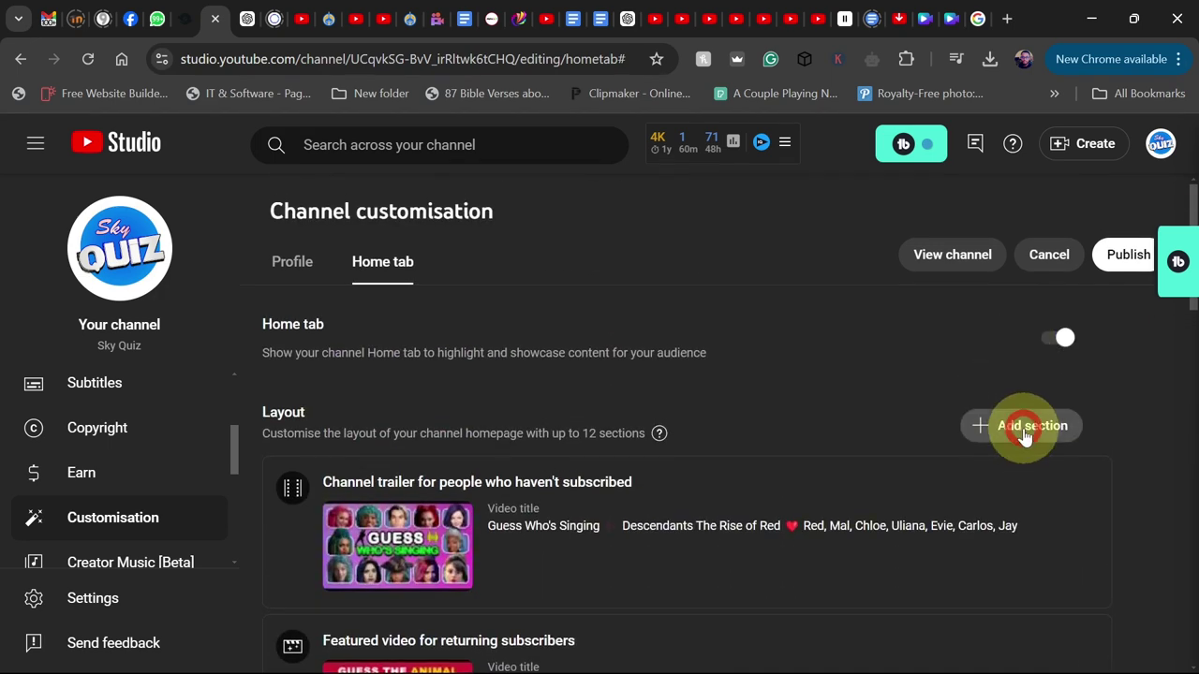
{"action": "left_click", "coordinate": [1025, 433]}
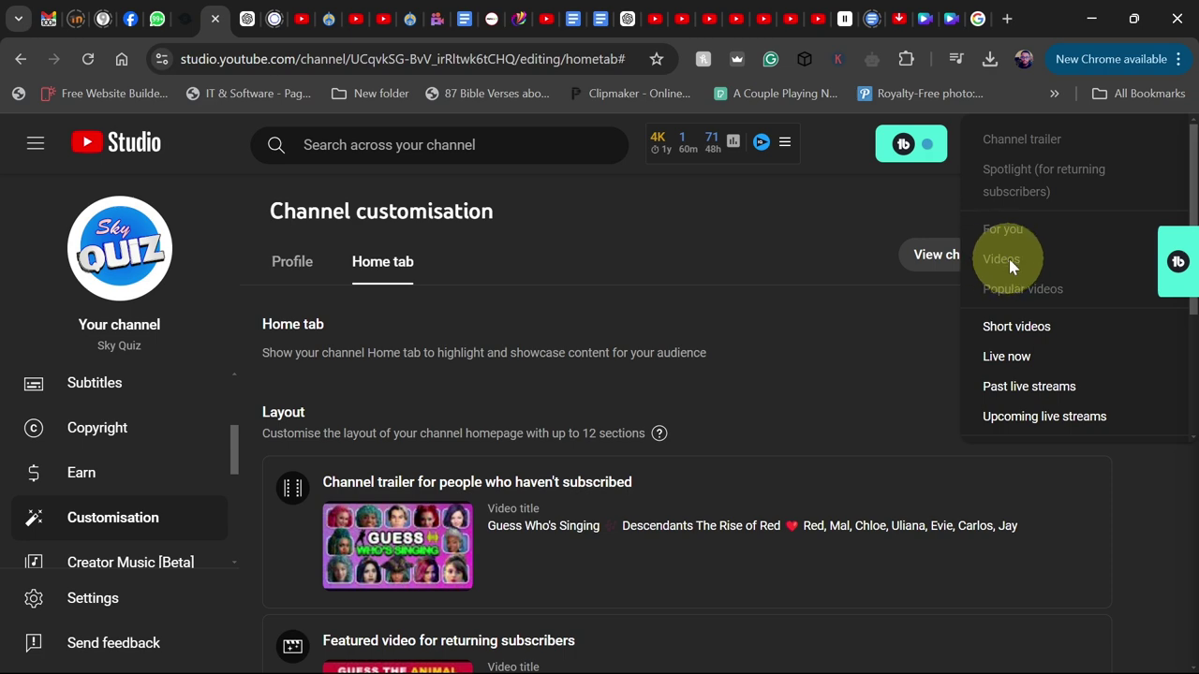
{"action": "left_click", "coordinate": [873, 334]}
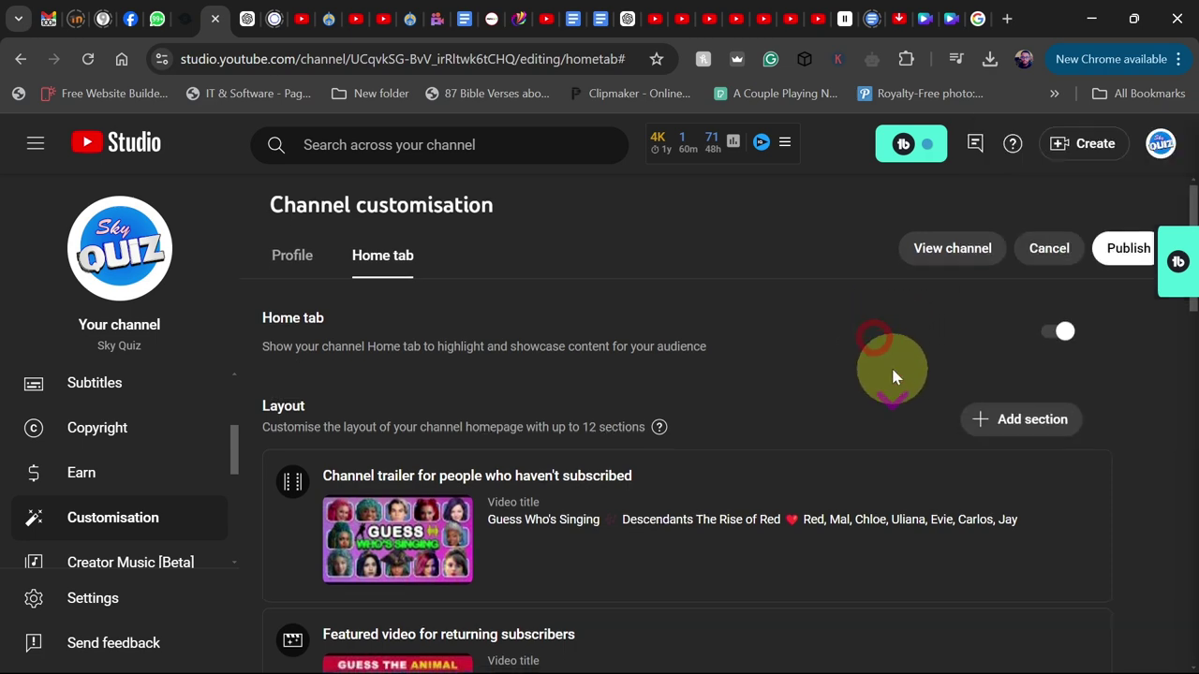
Review the layout's Single playlist sections, highlighting the names General Knowledge, Matchstick Puzzle and English Grammar
{"action": "scroll", "coordinate": [890, 366], "scroll_direction": "down", "scroll_amount": 4}
{"action": "scroll", "coordinate": [890, 373], "scroll_direction": "down", "scroll_amount": 4}
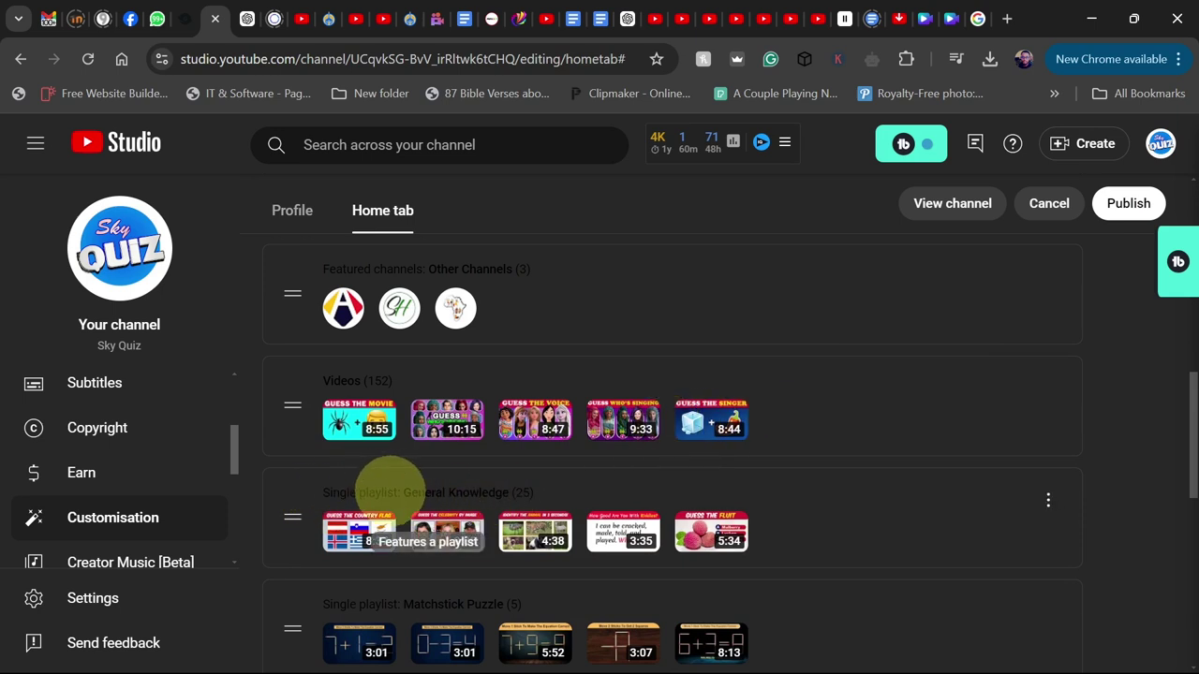
{"action": "scroll", "coordinate": [623, 479], "scroll_direction": "down", "scroll_amount": 1}
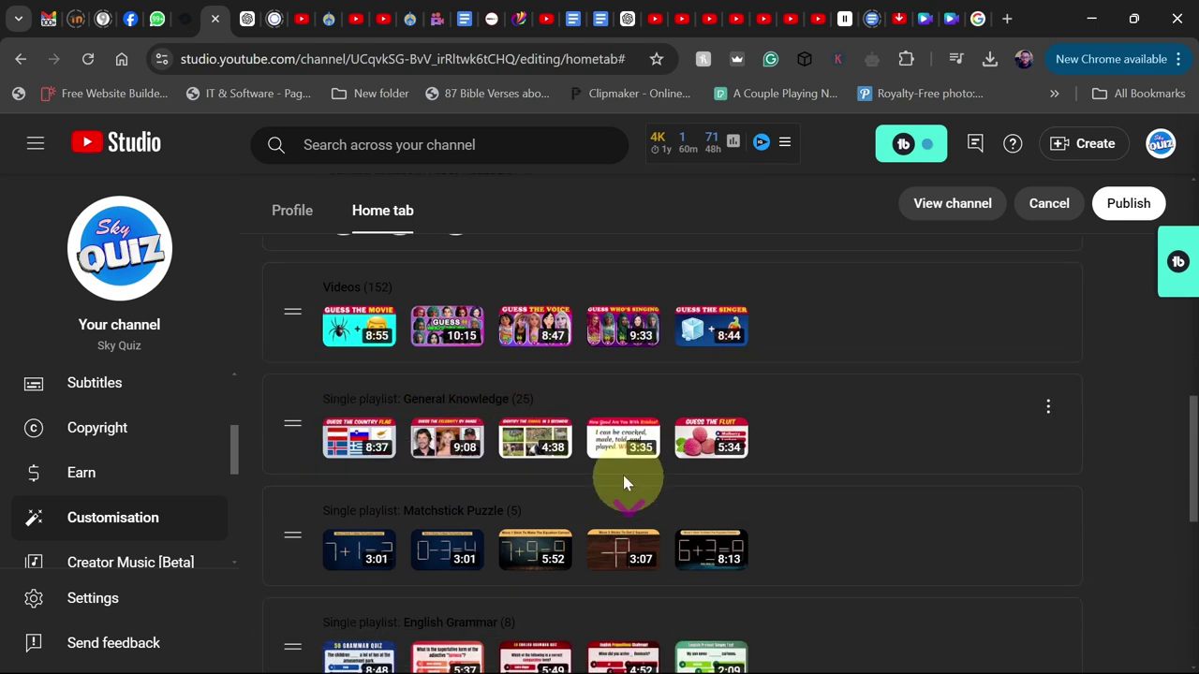
{"action": "left_click_drag", "start_coordinate": [402, 398], "coordinate": [513, 398]}
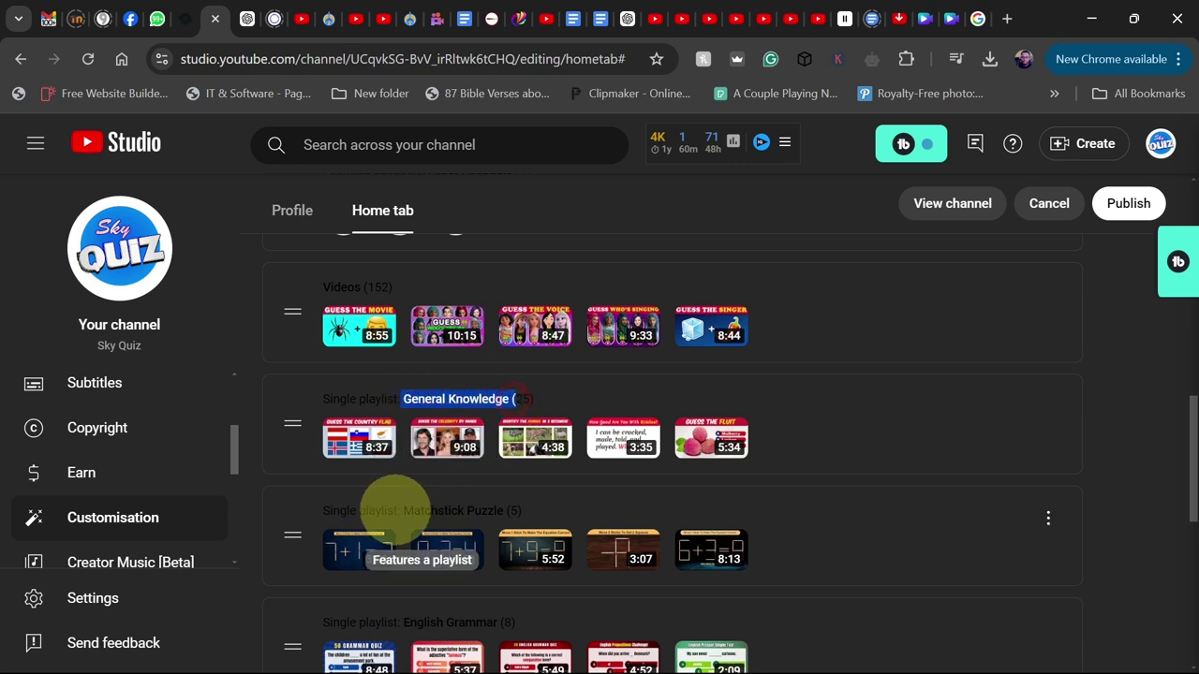
{"action": "left_click_drag", "start_coordinate": [405, 506], "coordinate": [460, 501]}
{"action": "scroll", "coordinate": [525, 506], "scroll_direction": "down", "scroll_amount": 2}
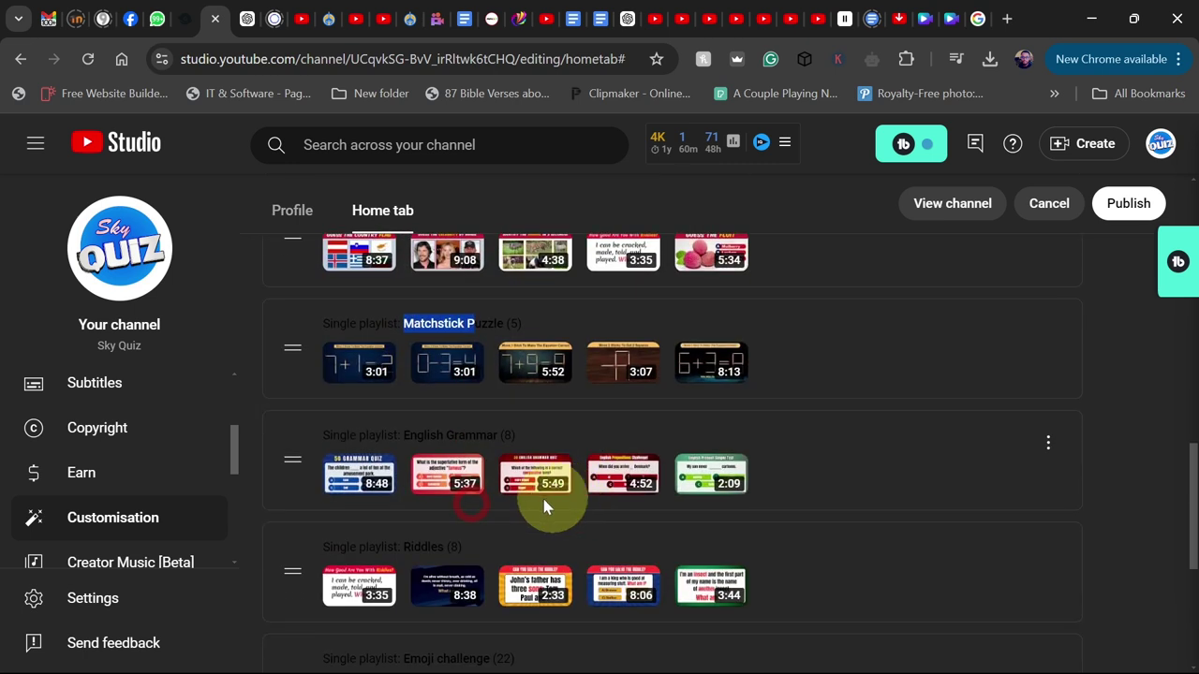
{"action": "left_click_drag", "start_coordinate": [404, 435], "coordinate": [482, 434]}
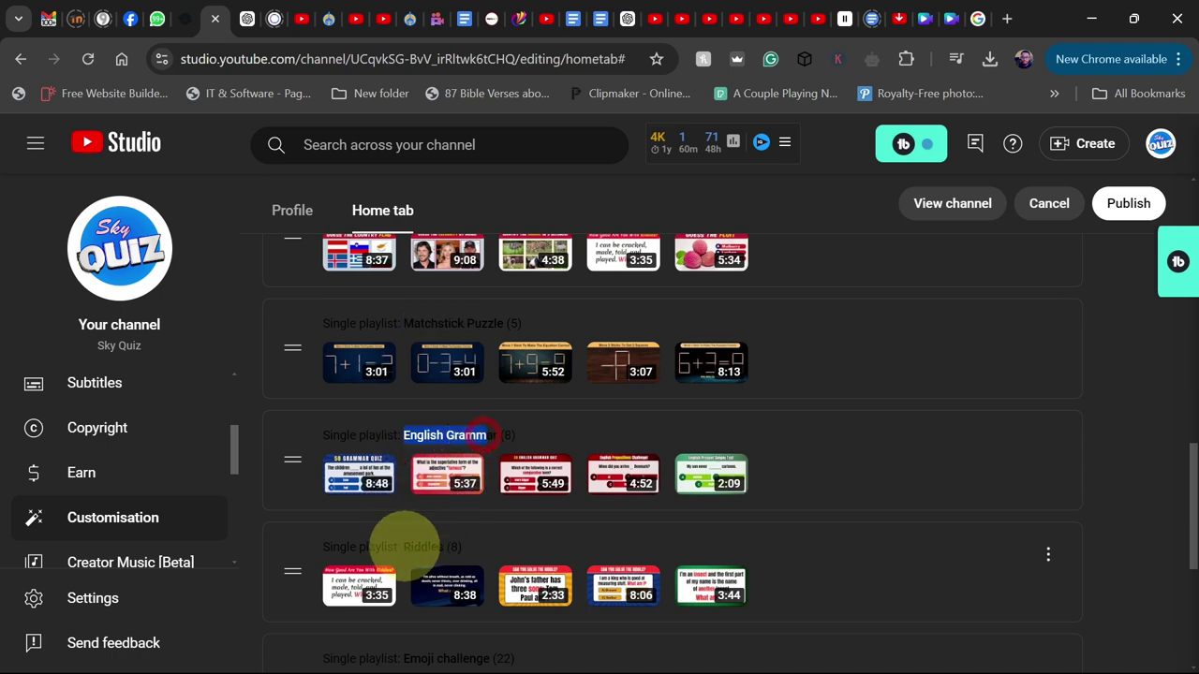
Start adding a Single playlist section to the Home tab layout to view the channel's available playlists
{"action": "scroll", "coordinate": [890, 468], "scroll_direction": "up", "scroll_amount": 10}
{"action": "scroll", "coordinate": [891, 473], "scroll_direction": "up", "scroll_amount": 2}
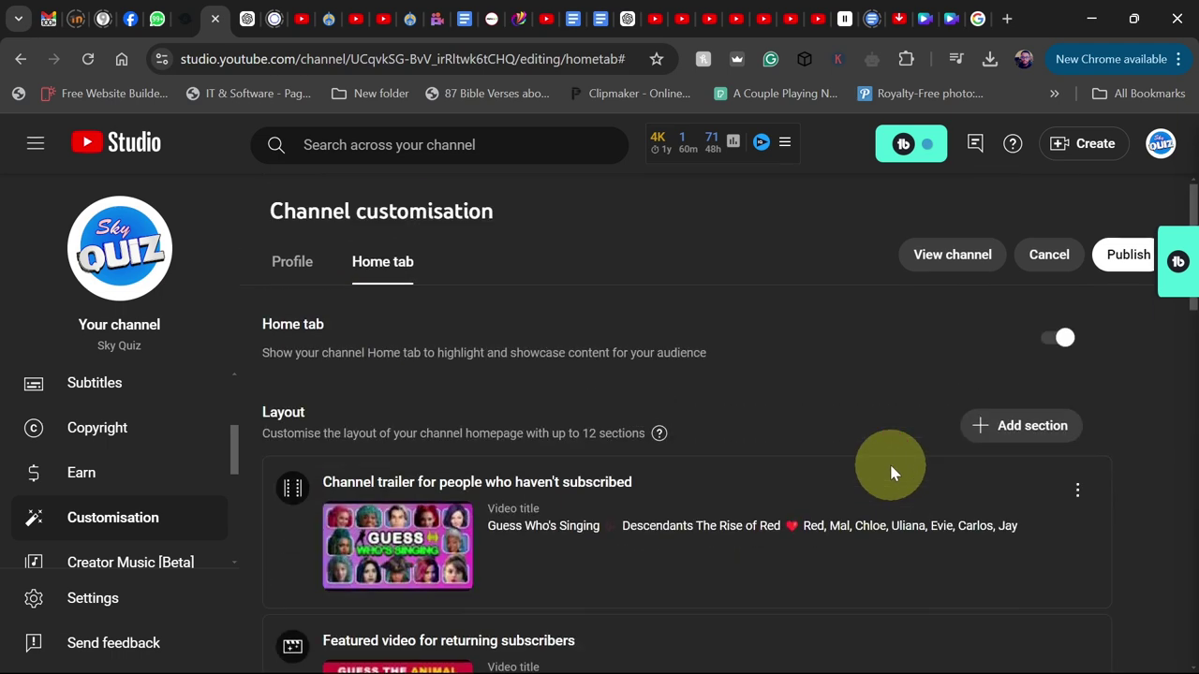
{"action": "left_click", "coordinate": [1031, 433]}
{"action": "scroll", "coordinate": [1047, 401], "scroll_direction": "down", "scroll_amount": 2}
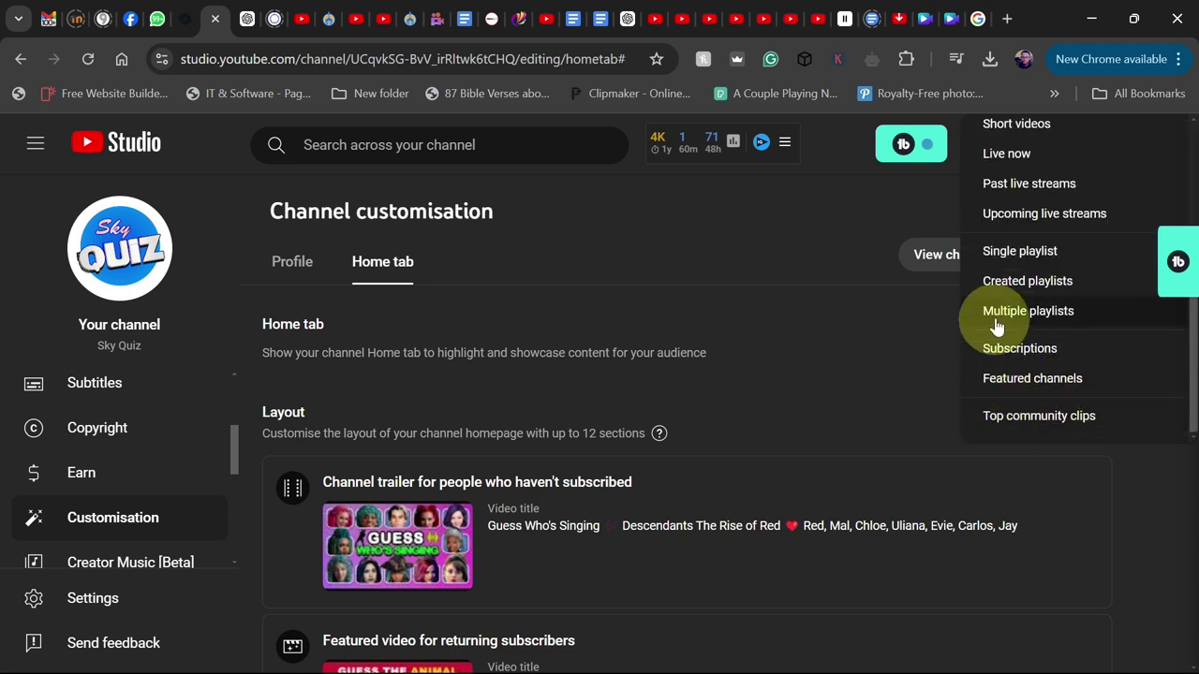
{"action": "left_click", "coordinate": [1010, 253]}
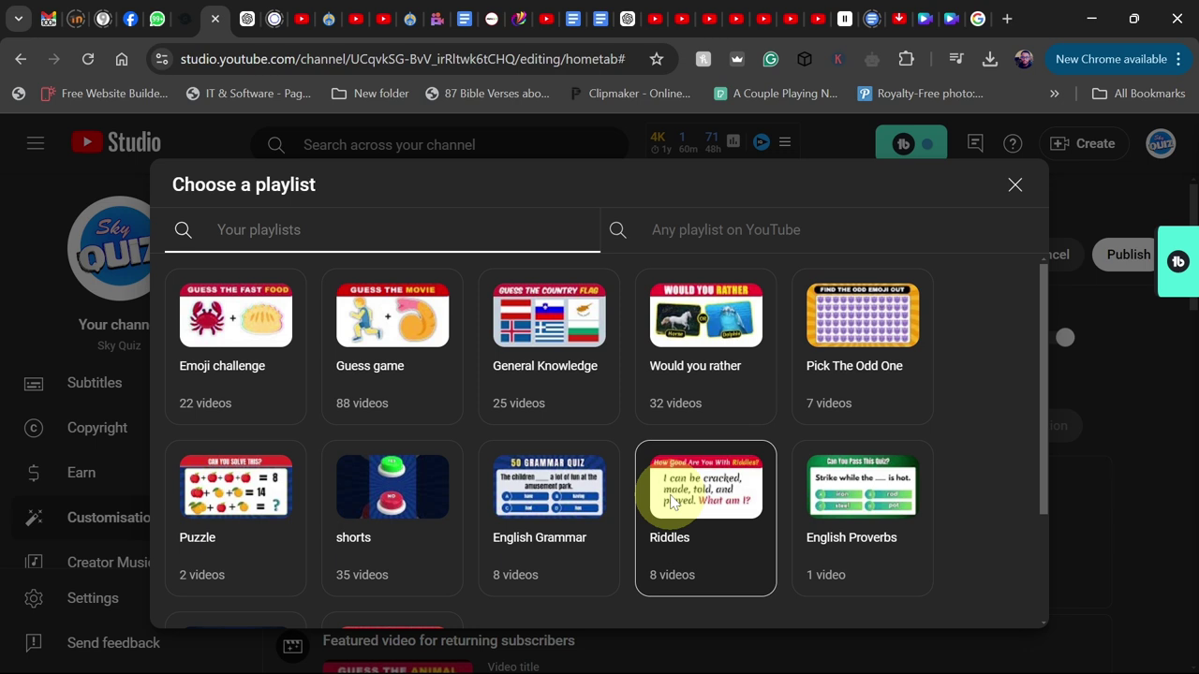
View the General Knowledge, Matchstick Puzzle and English Grammar sections on the public channel page, and return to the playlist selection in YouTube Studio
{"action": "left_click", "coordinate": [381, 18]}
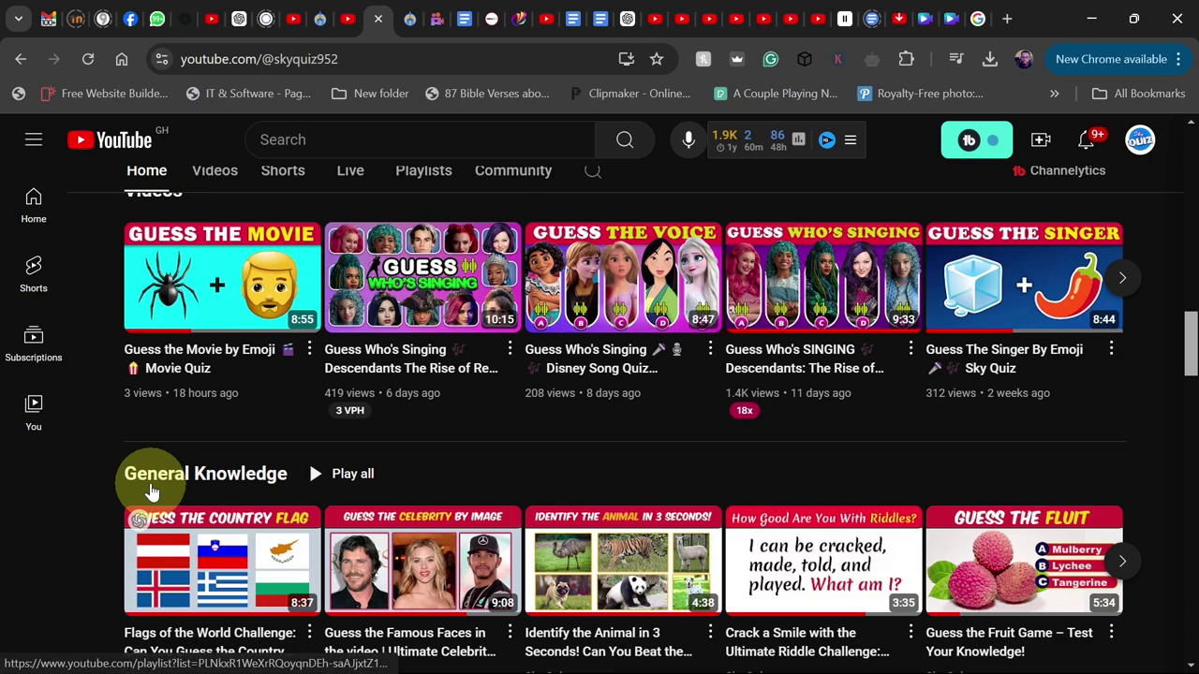
{"action": "scroll", "coordinate": [422, 482], "scroll_direction": "down", "scroll_amount": 3}
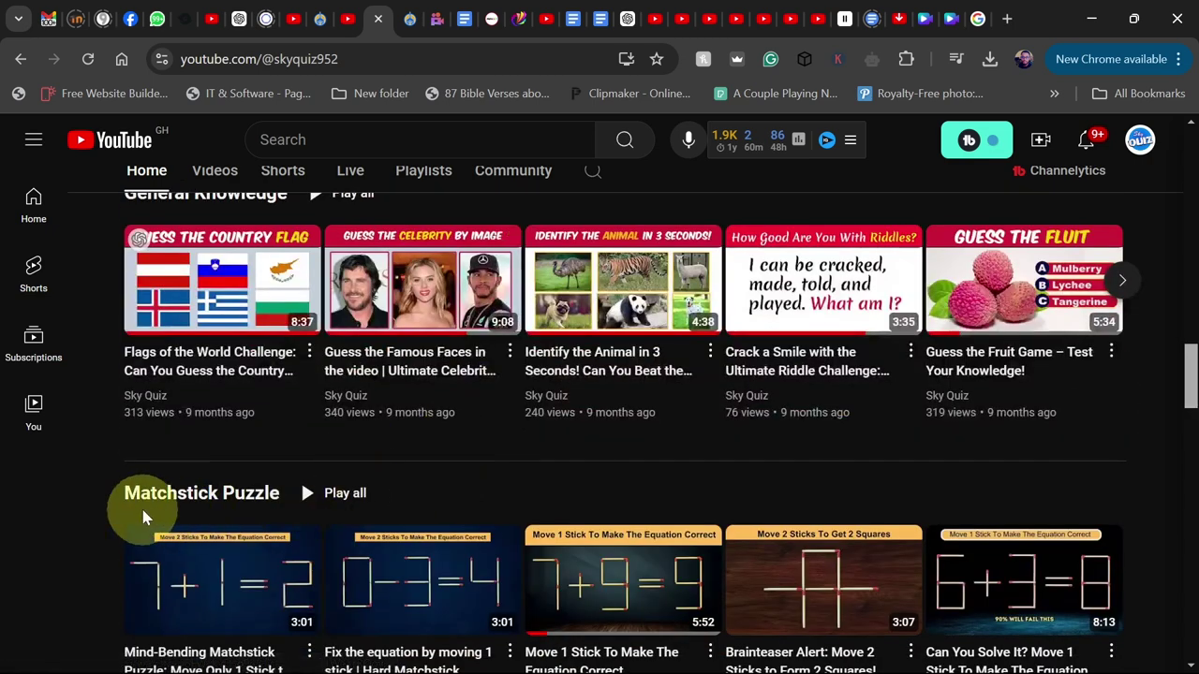
{"action": "scroll", "coordinate": [194, 506], "scroll_direction": "down", "scroll_amount": 2}
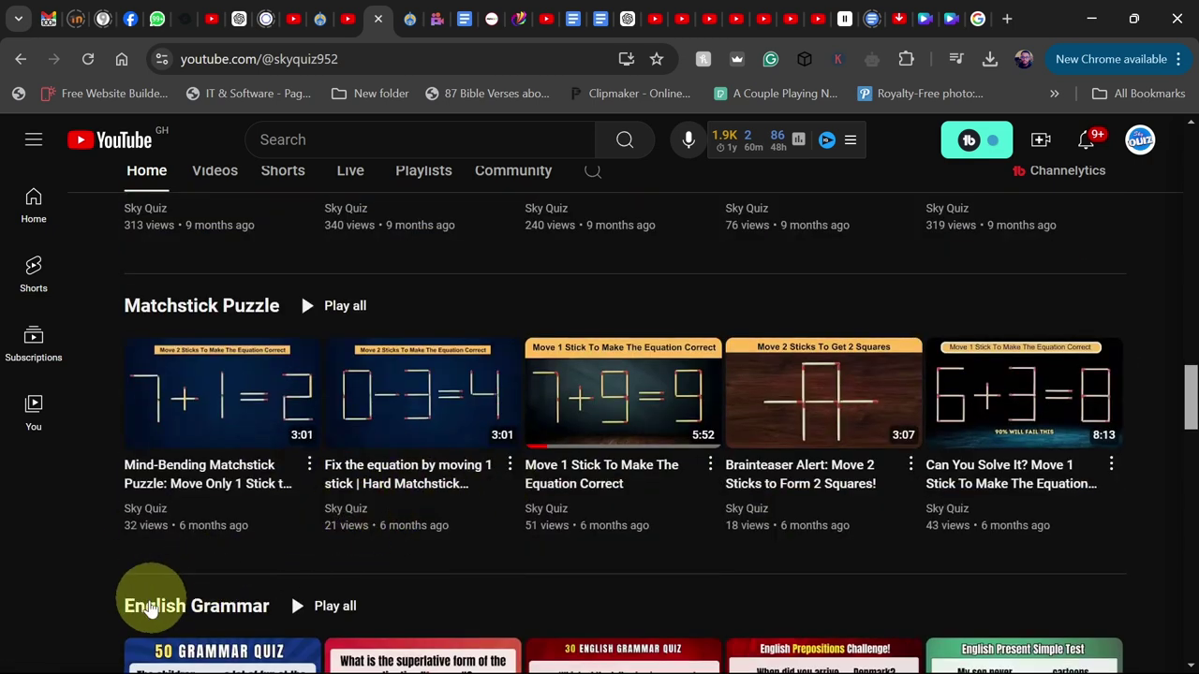
{"action": "scroll", "coordinate": [460, 567], "scroll_direction": "up", "scroll_amount": 3}
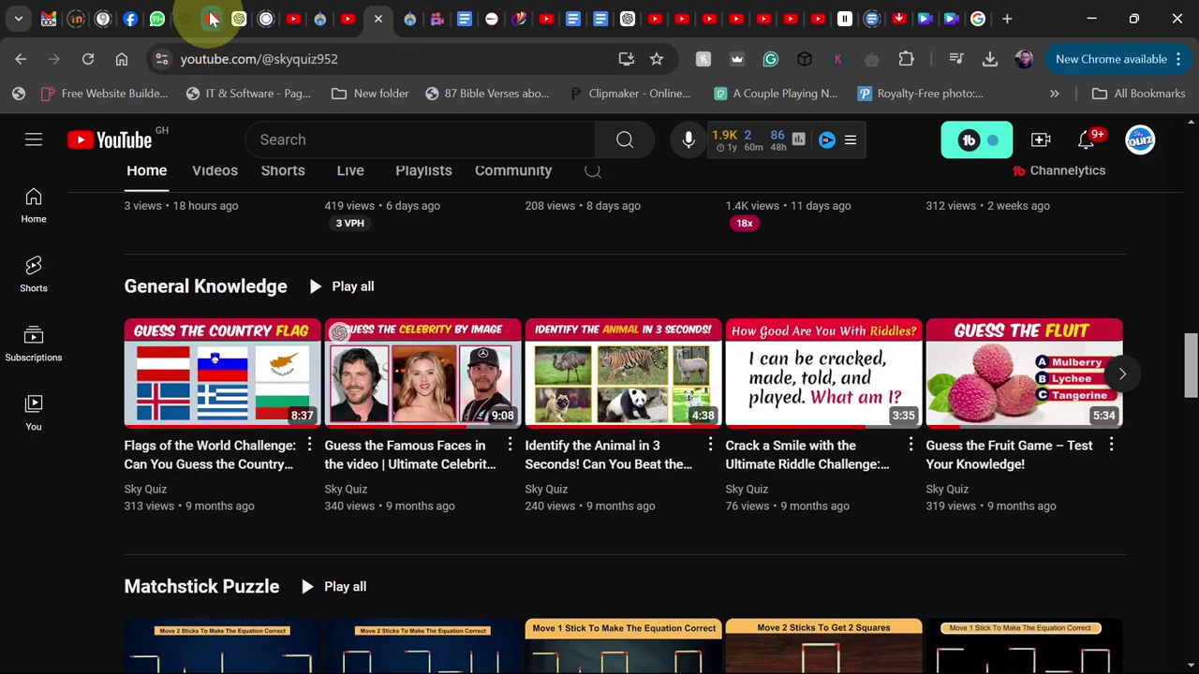
{"action": "left_click", "coordinate": [214, 18]}
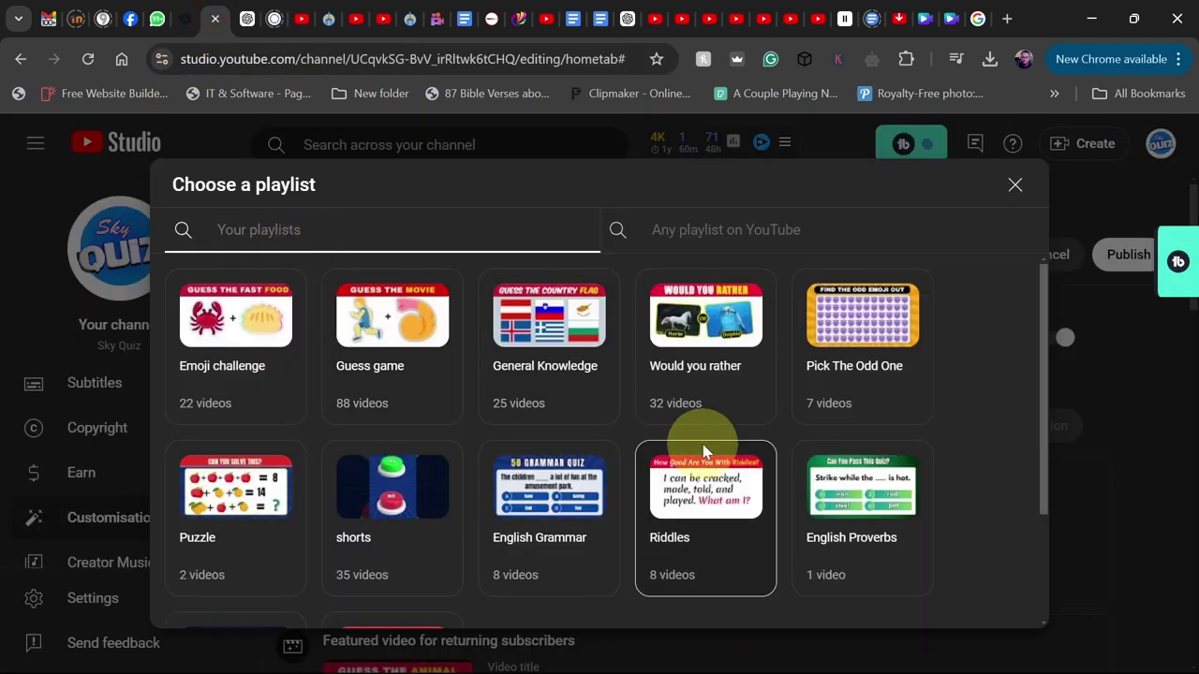
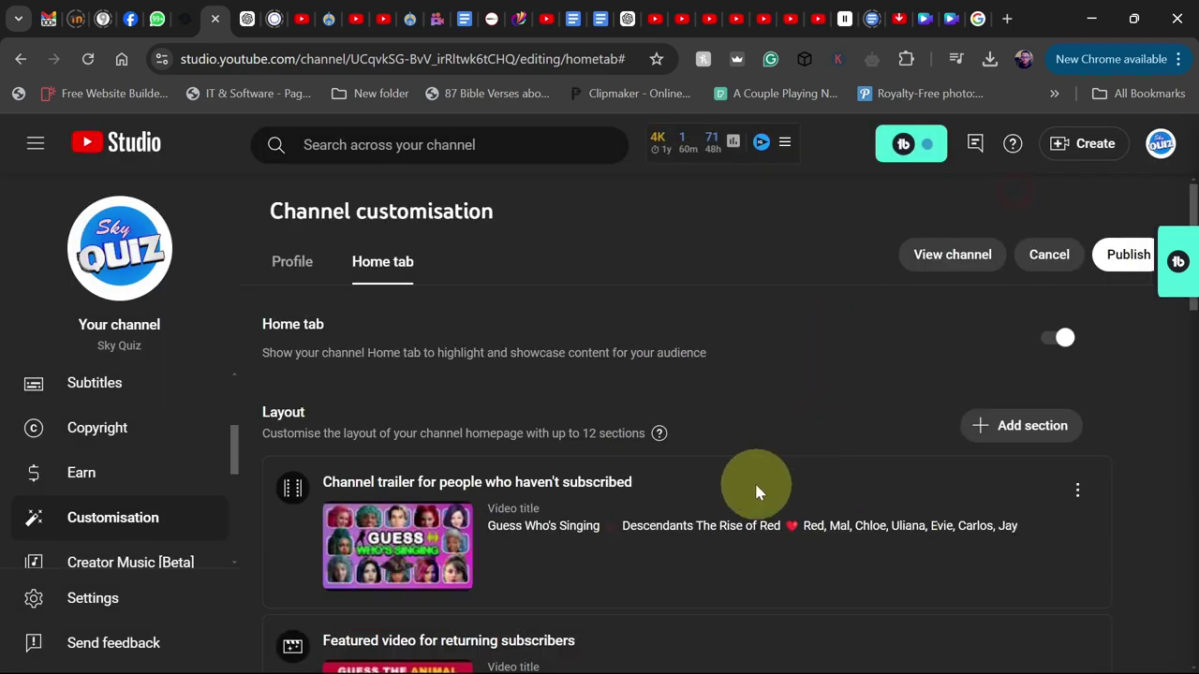
Review the remaining playlist sections in the layout, through Riddles, Emoji challenge, Would you rather and Guess game
{"action": "scroll", "coordinate": [755, 482], "scroll_direction": "down", "scroll_amount": 5}
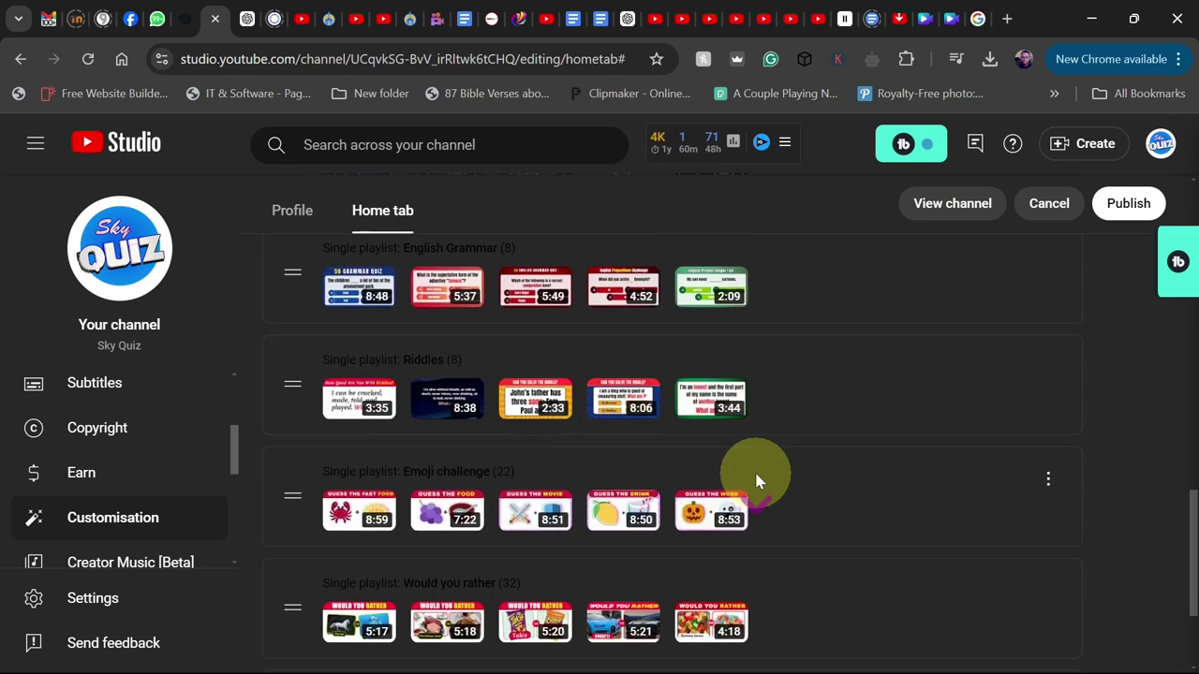
{"action": "scroll", "coordinate": [754, 470], "scroll_direction": "down", "scroll_amount": 2}
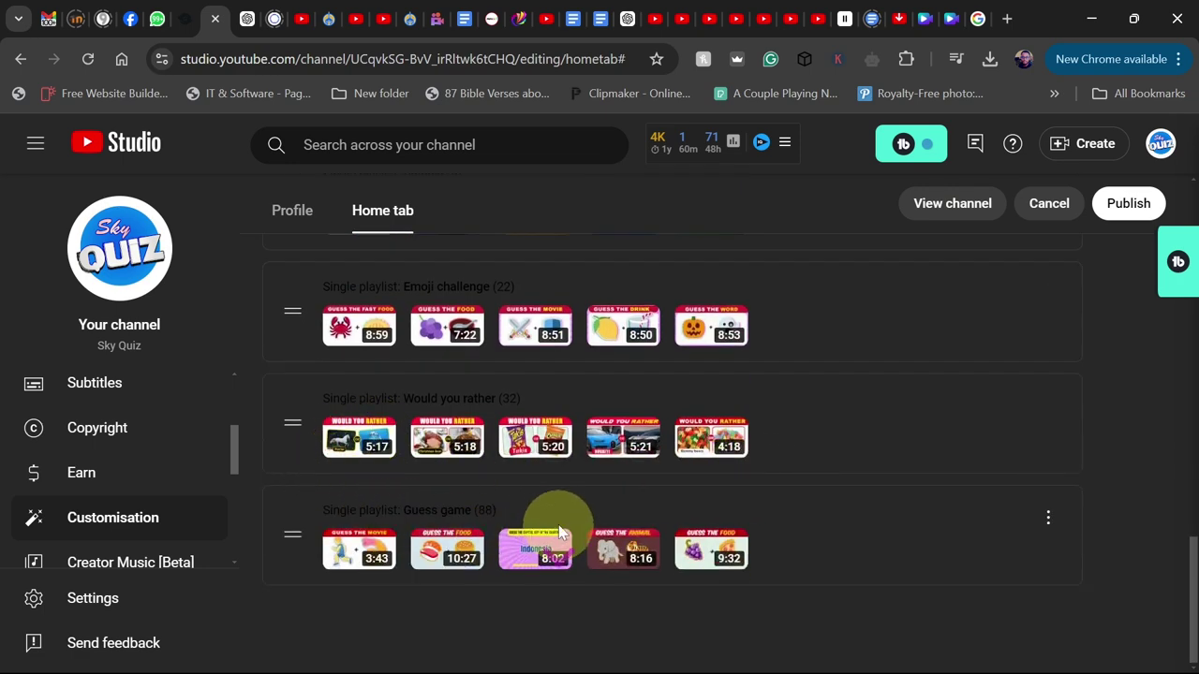
{"action": "scroll", "coordinate": [509, 469], "scroll_direction": "up", "scroll_amount": 7}
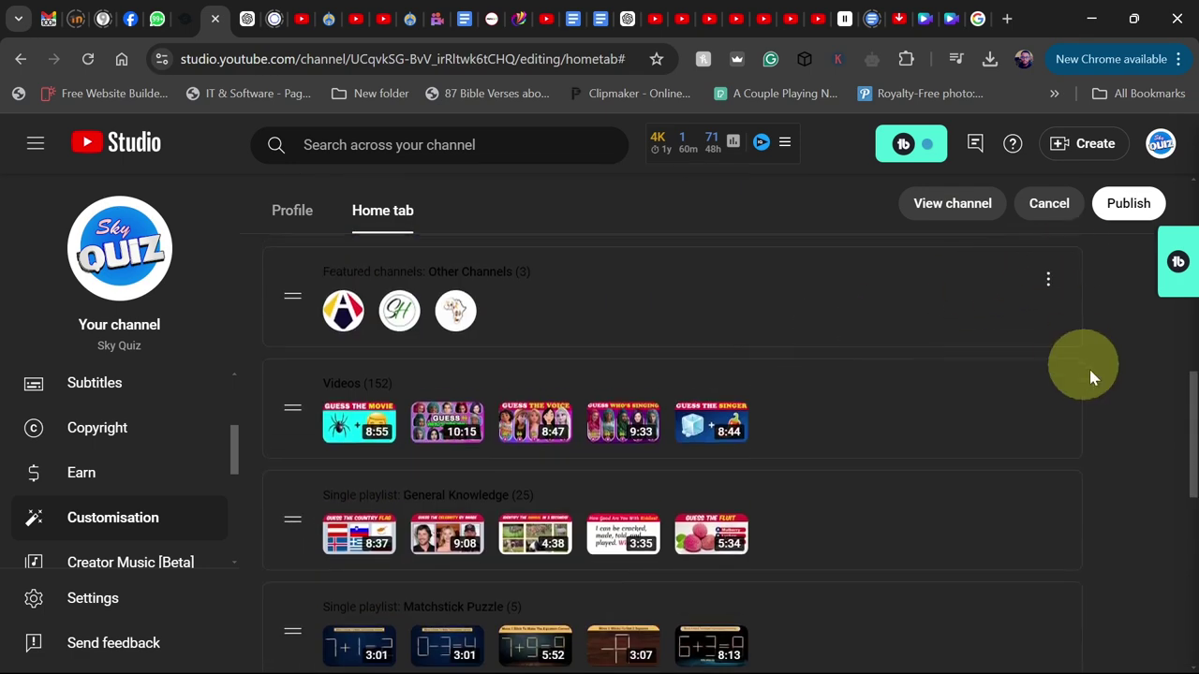
Look over the addable section types once more without adding one, and publish the channel customisation
{"action": "scroll", "coordinate": [1074, 375], "scroll_direction": "up", "scroll_amount": 8}
{"action": "left_click", "coordinate": [1035, 427]}
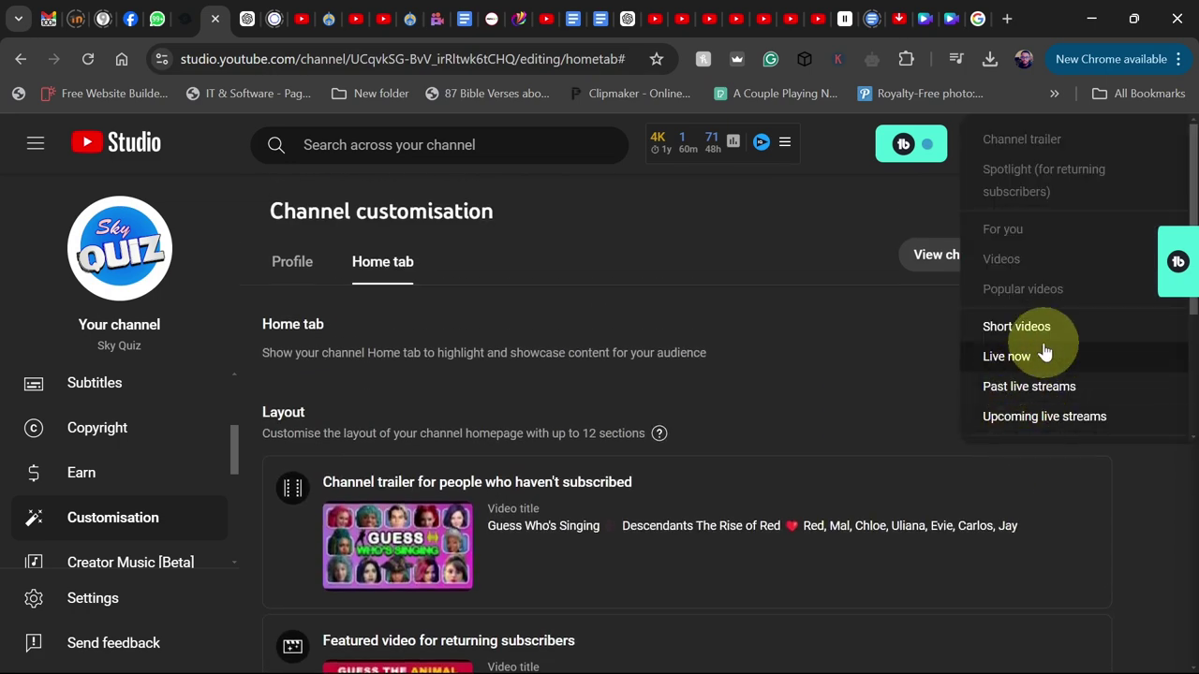
{"action": "scroll", "coordinate": [1040, 356], "scroll_direction": "down", "scroll_amount": 2}
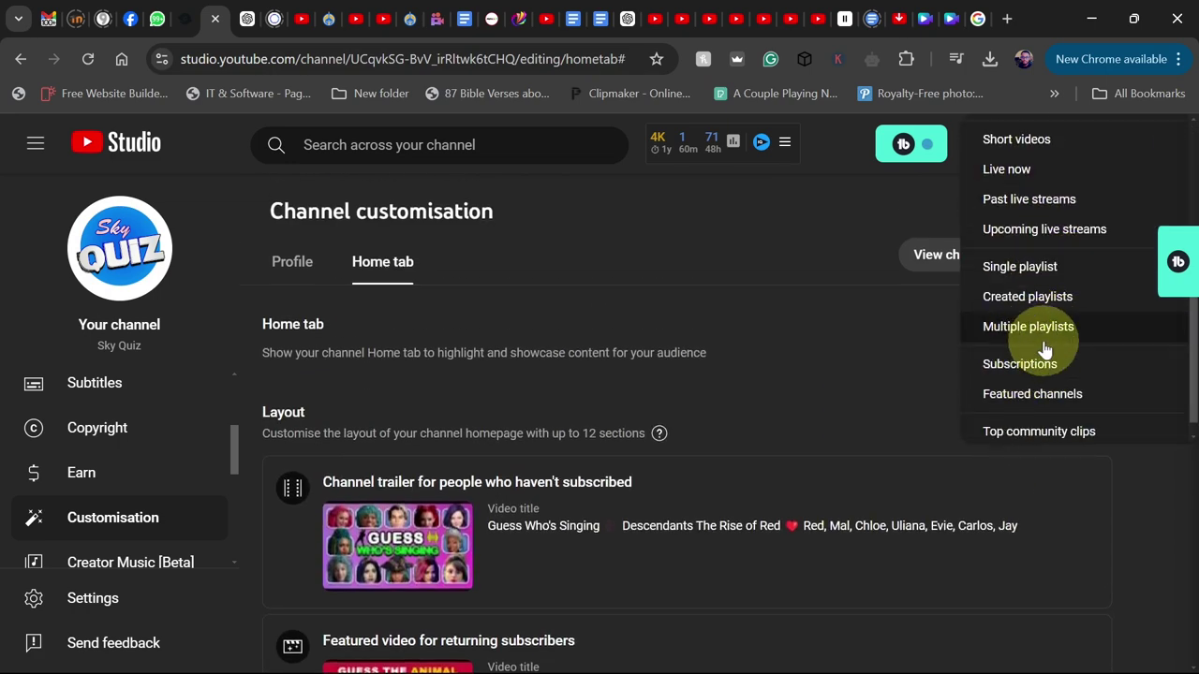
{"action": "left_click", "coordinate": [863, 374]}
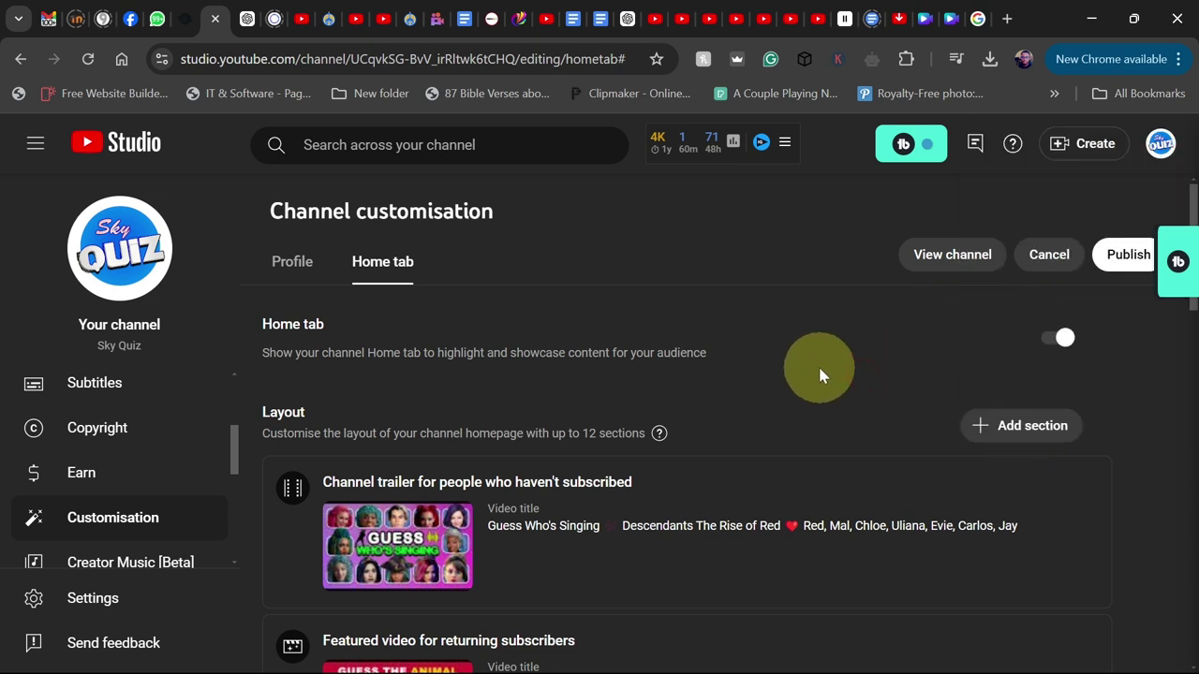
{"action": "left_click", "coordinate": [1120, 263]}
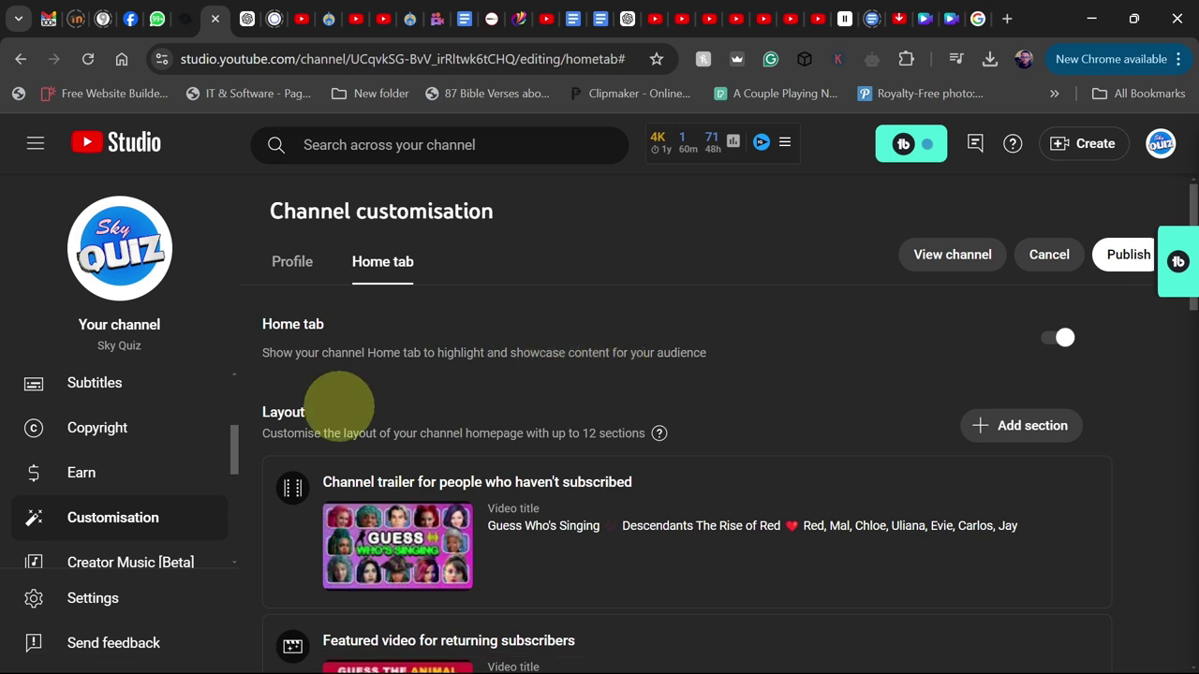
Open the channel settings and review the Channel basic info and the advanced Made for Kids audience options
{"action": "left_click", "coordinate": [86, 601]}
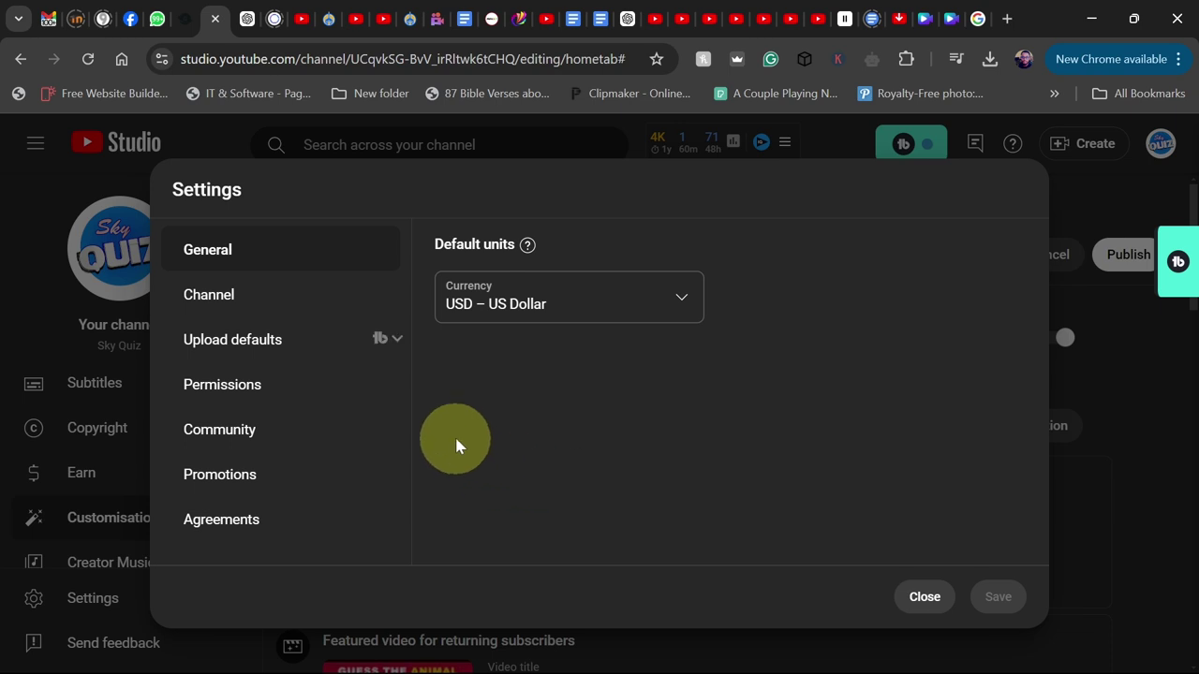
{"action": "left_click", "coordinate": [225, 300]}
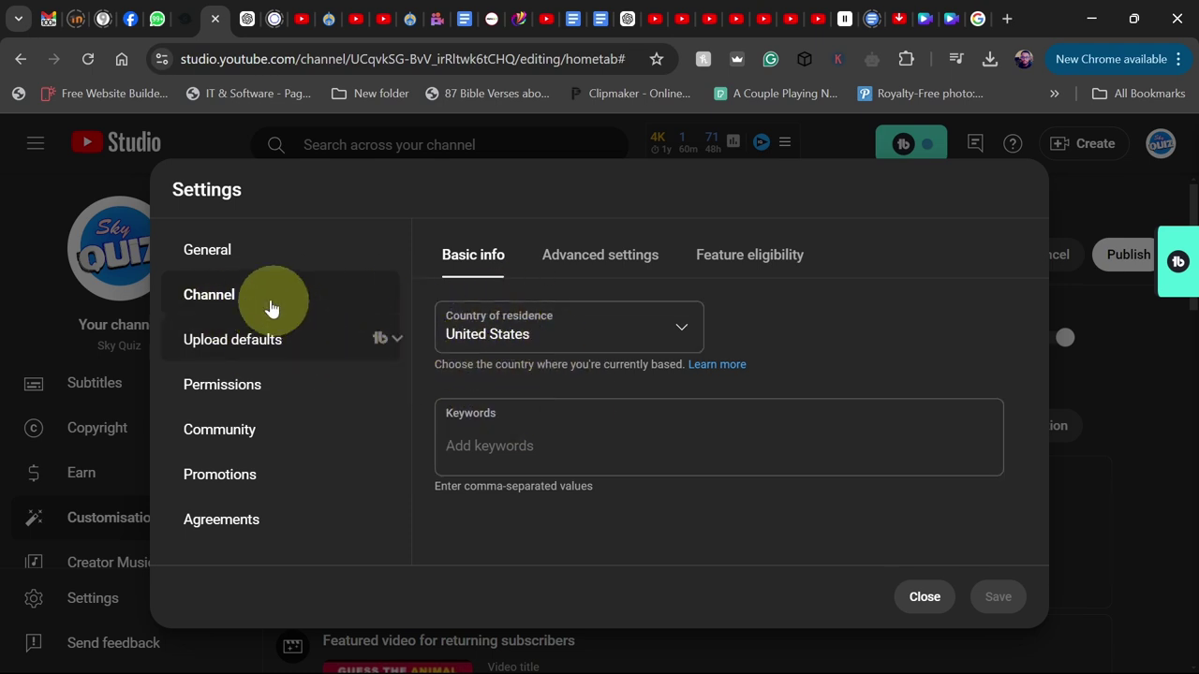
{"action": "left_click", "coordinate": [605, 261]}
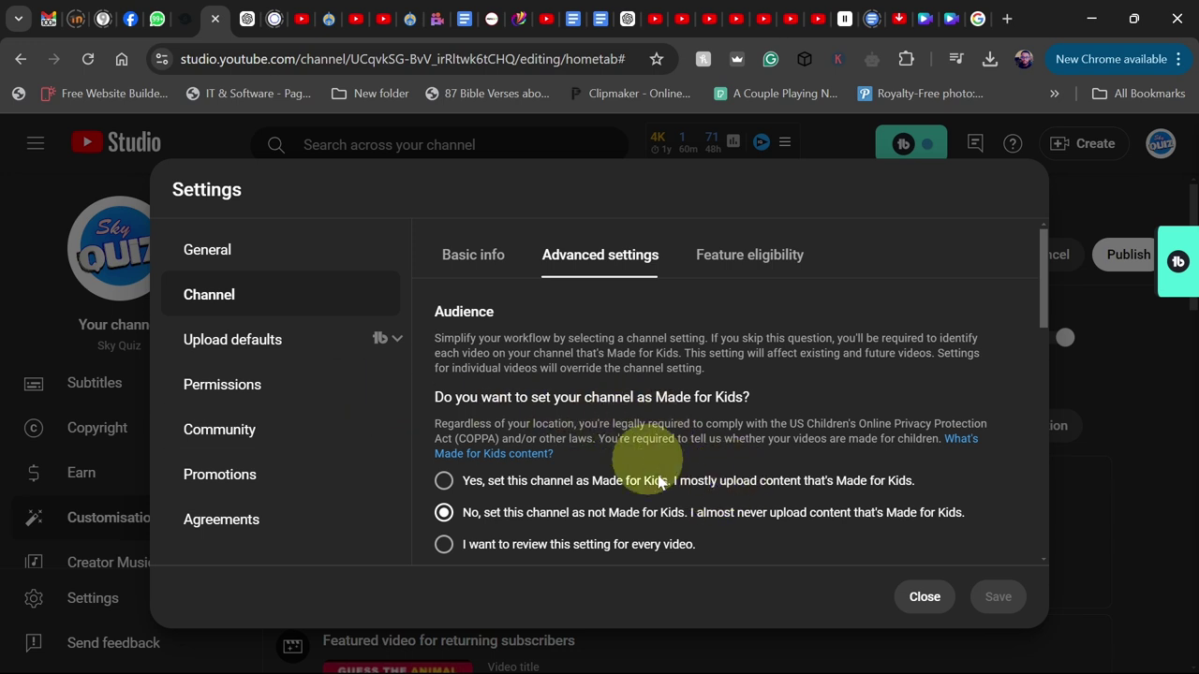
{"action": "scroll", "coordinate": [722, 456], "scroll_direction": "down", "scroll_amount": 2}
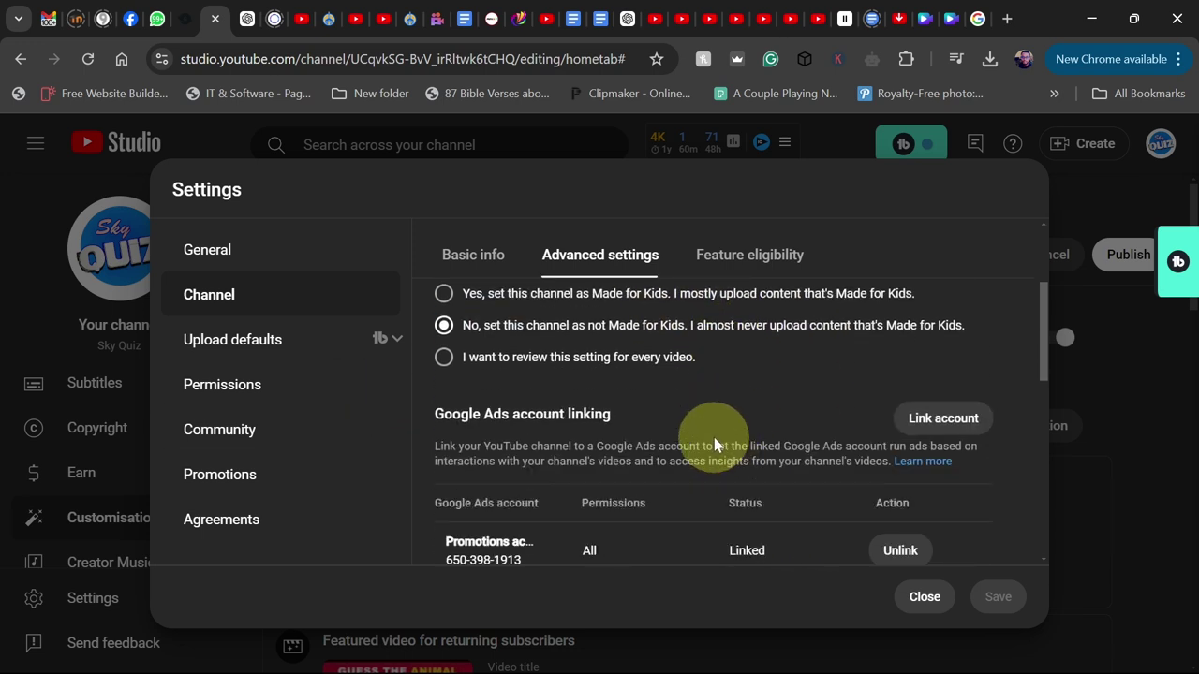
{"action": "scroll", "coordinate": [713, 436], "scroll_direction": "up", "scroll_amount": 2}
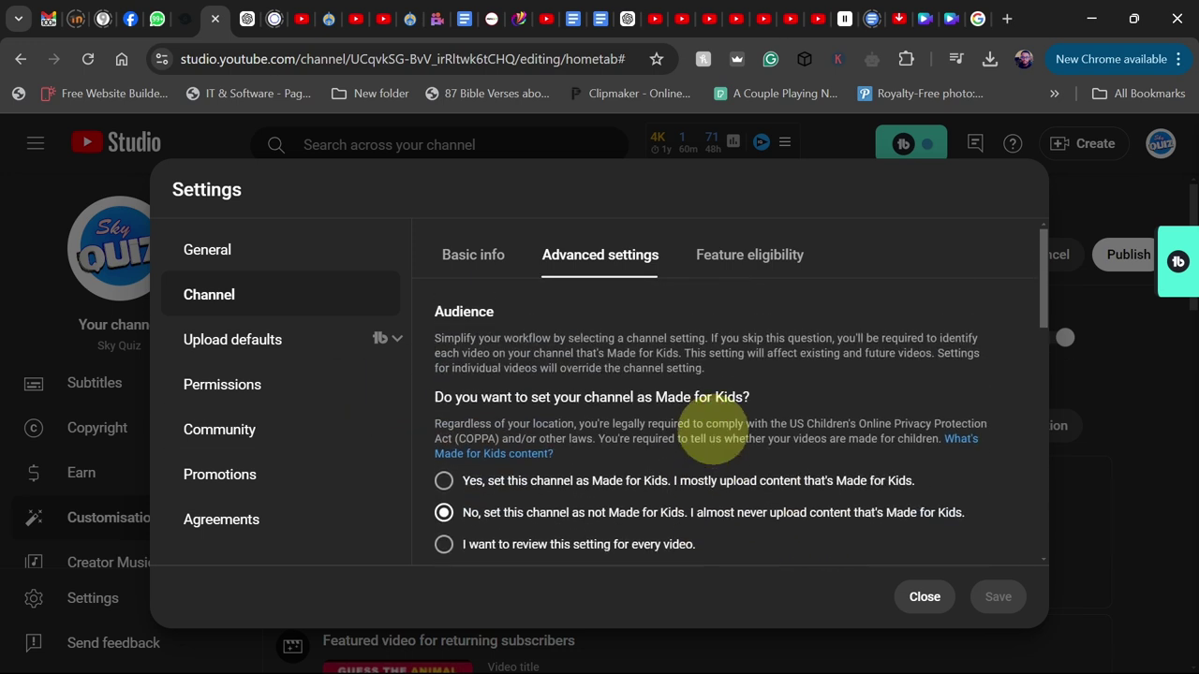
Open the upload defaults' basic info and highlight the text of the default video description
{"action": "left_click", "coordinate": [235, 343]}
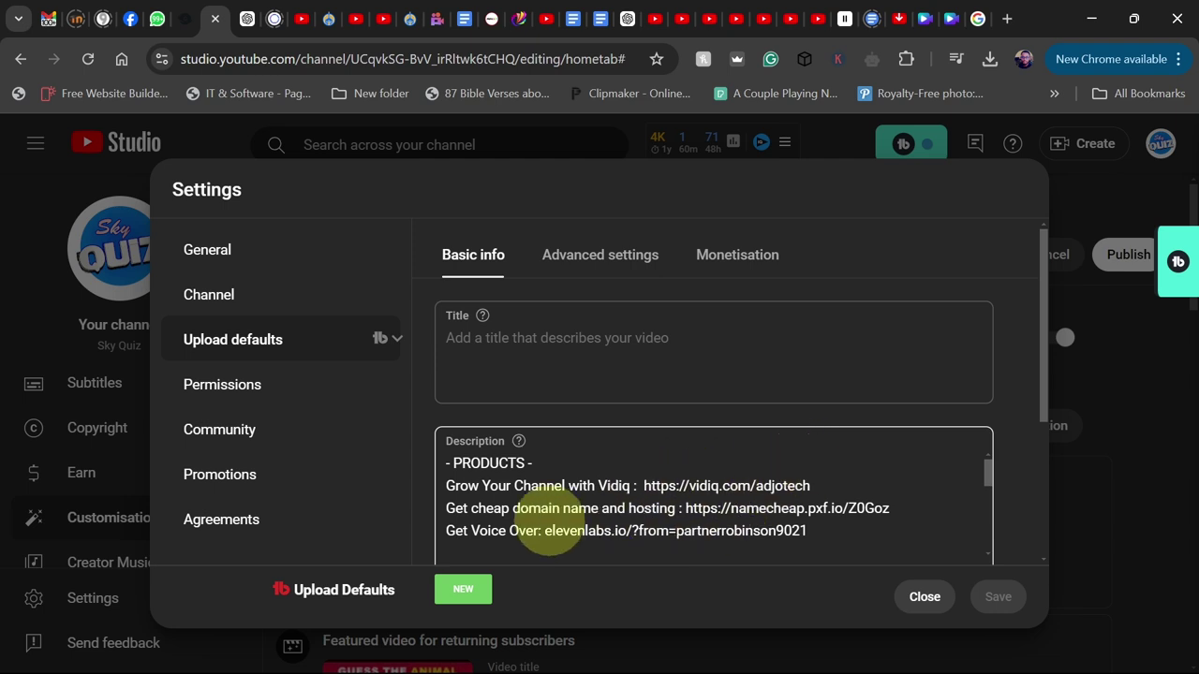
{"action": "scroll", "coordinate": [728, 503], "scroll_direction": "down", "scroll_amount": 3}
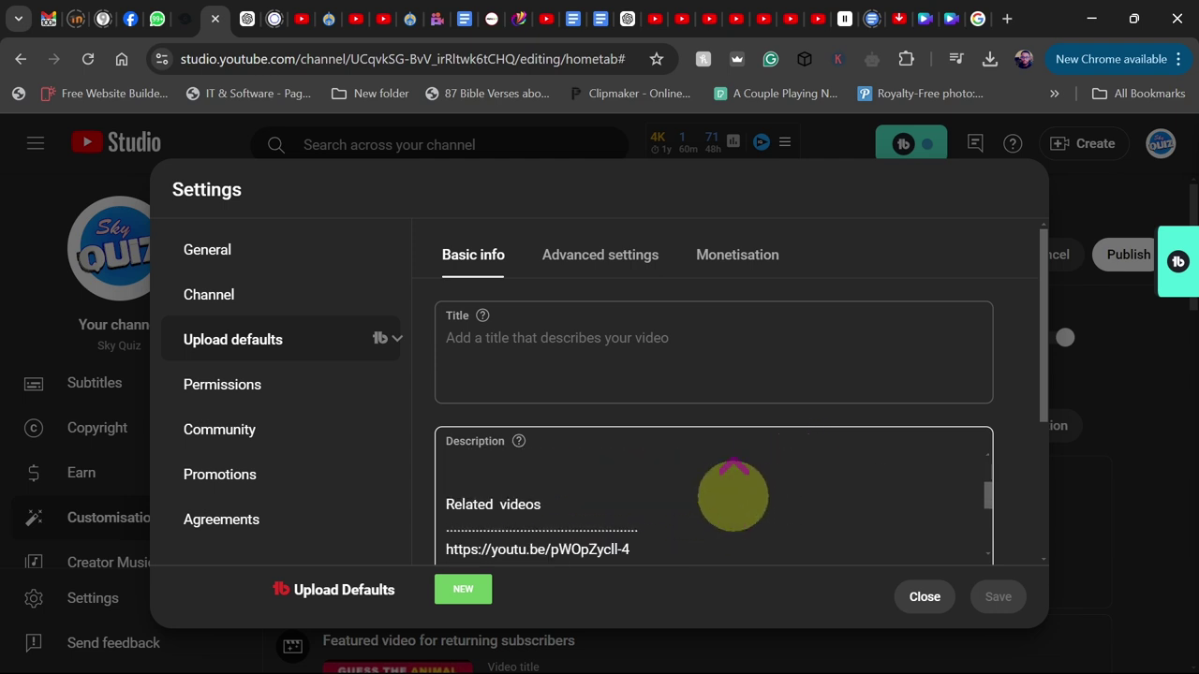
{"action": "scroll", "coordinate": [728, 494], "scroll_direction": "up", "scroll_amount": 3}
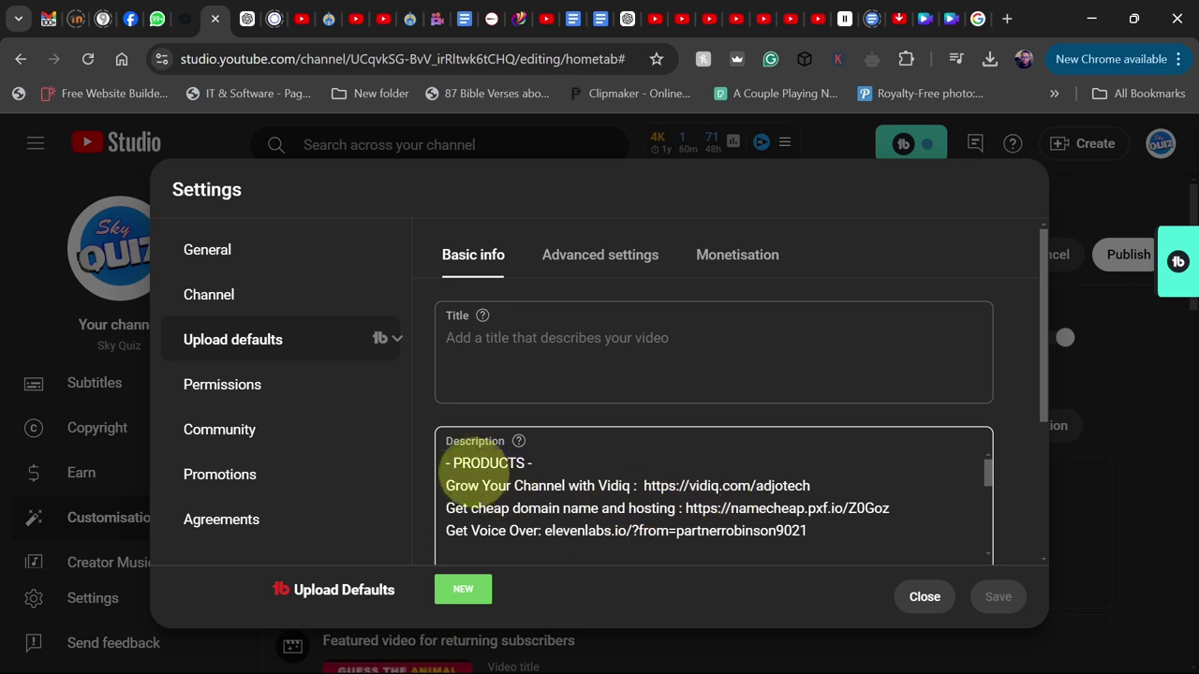
{"action": "left_click_drag", "start_coordinate": [449, 464], "coordinate": [629, 530]}
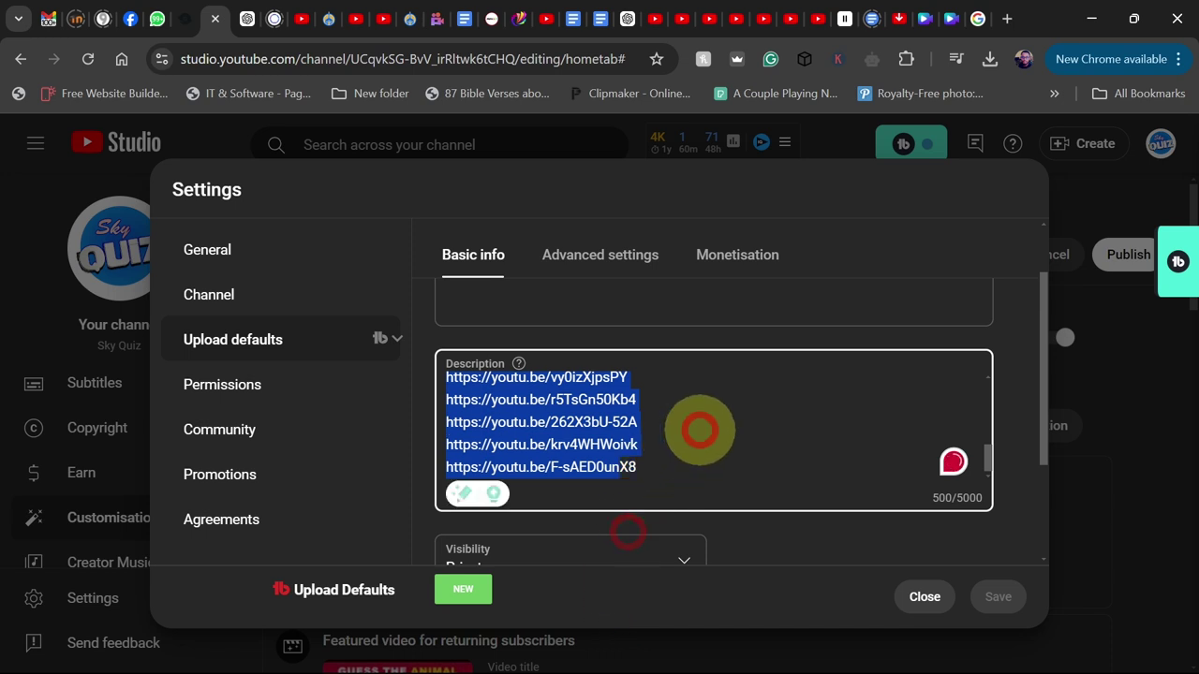
{"action": "left_click", "coordinate": [700, 429]}
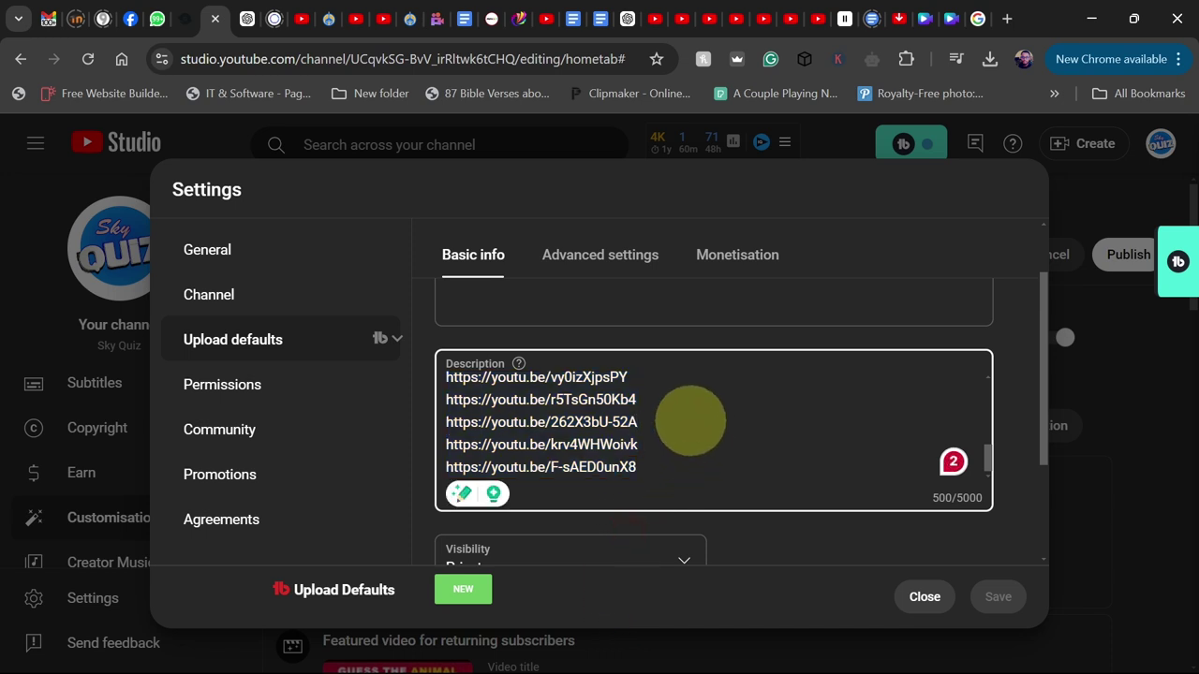
Review the product links and related video links in the default description, along with the basic info fields below it
{"action": "scroll", "coordinate": [661, 440], "scroll_direction": "up", "scroll_amount": 10}
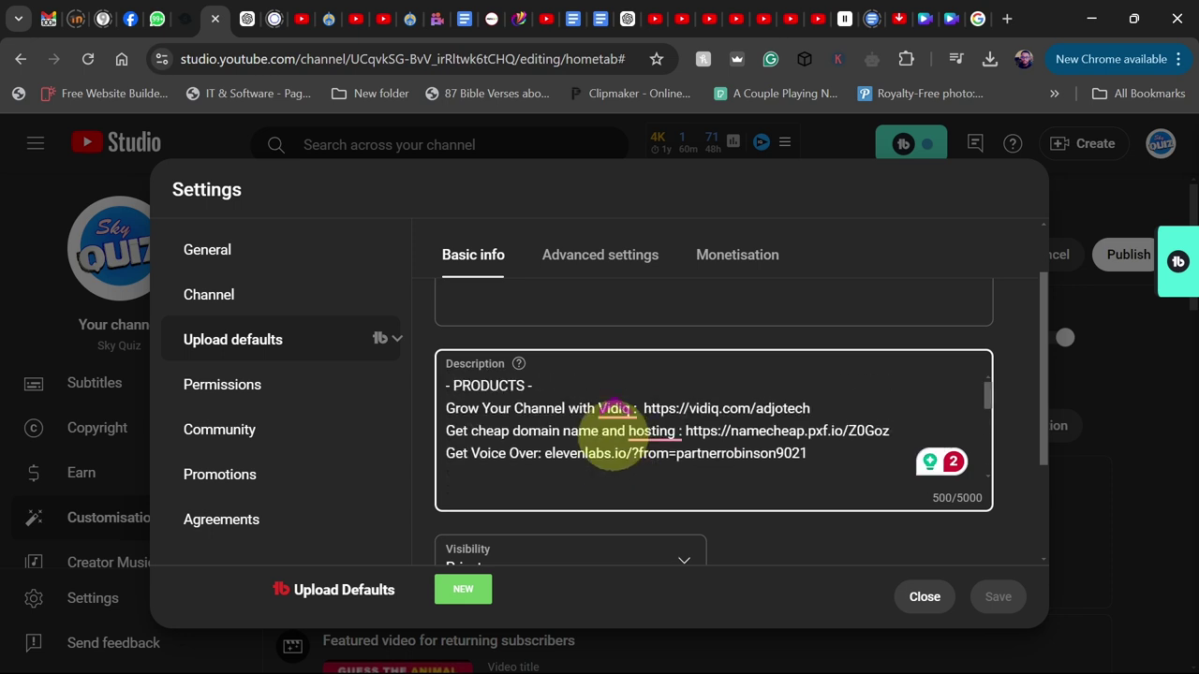
{"action": "scroll", "coordinate": [644, 417], "scroll_direction": "down", "scroll_amount": 10}
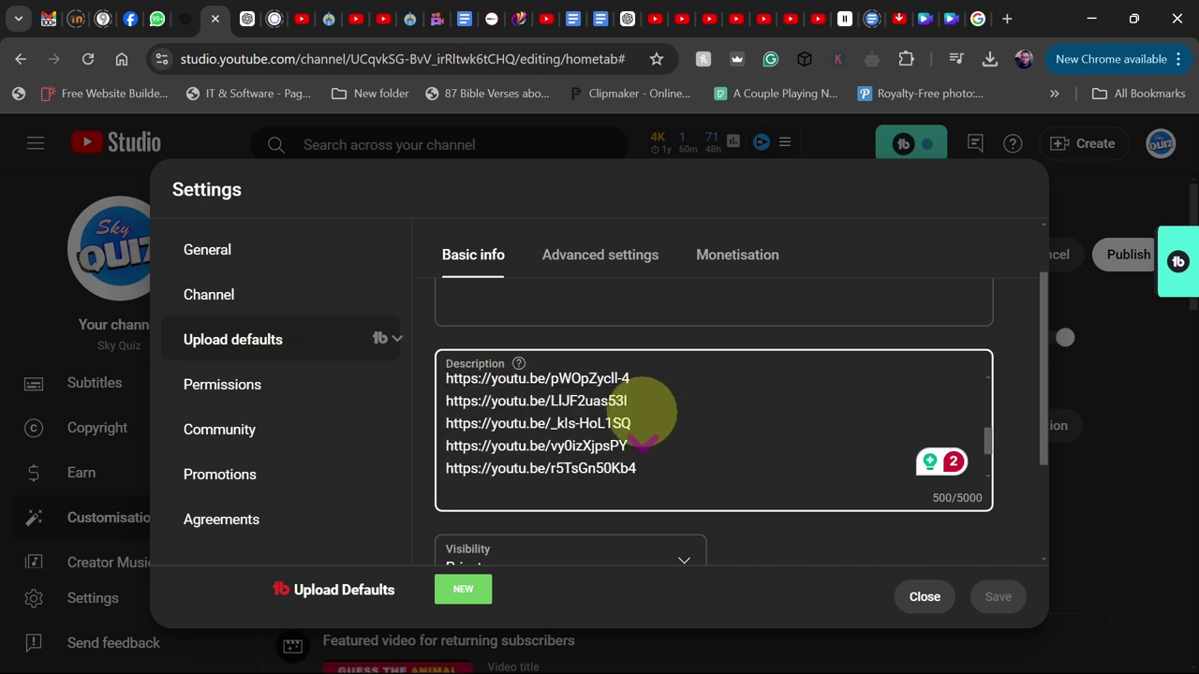
{"action": "scroll", "coordinate": [662, 426], "scroll_direction": "up", "scroll_amount": 2}
{"action": "scroll", "coordinate": [665, 426], "scroll_direction": "down", "scroll_amount": 3}
{"action": "left_click", "coordinate": [702, 358]}
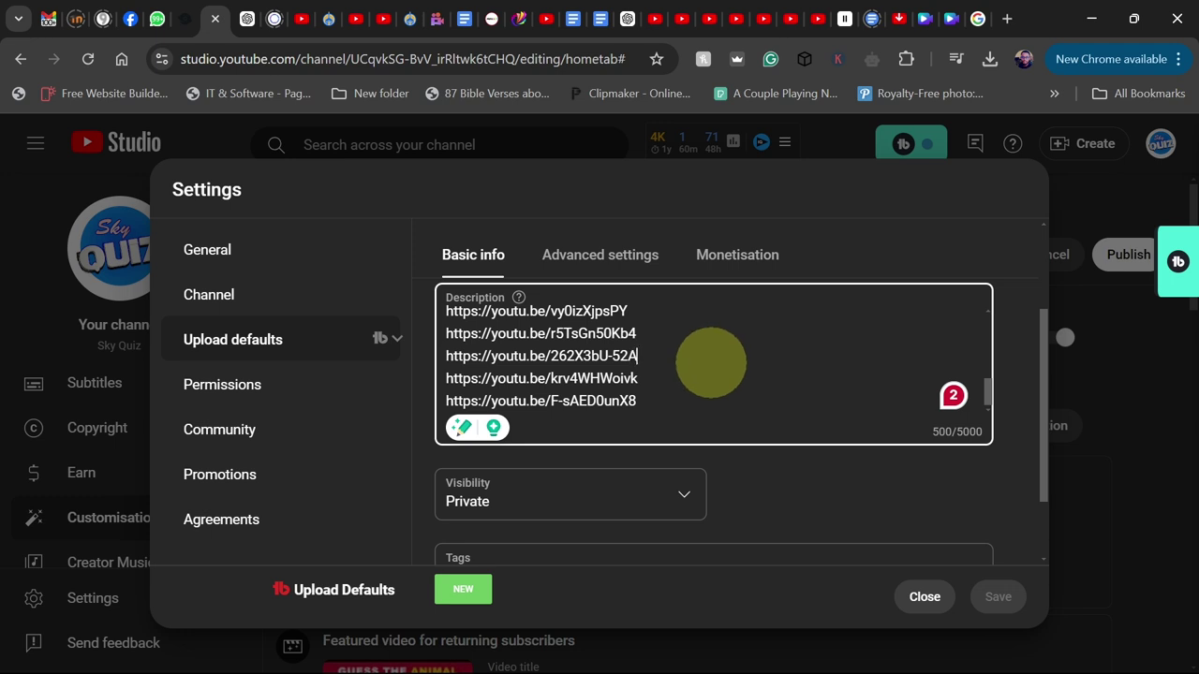
{"action": "scroll", "coordinate": [694, 366], "scroll_direction": "up", "scroll_amount": 2}
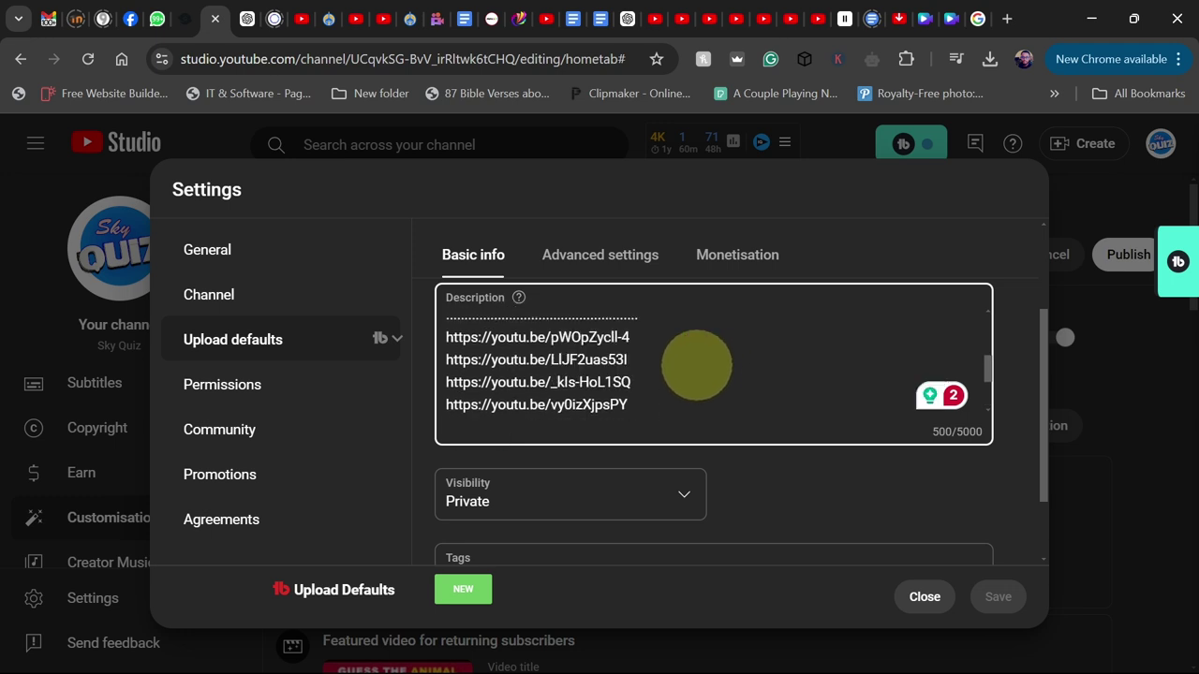
{"action": "scroll", "coordinate": [698, 367], "scroll_direction": "up", "scroll_amount": 2}
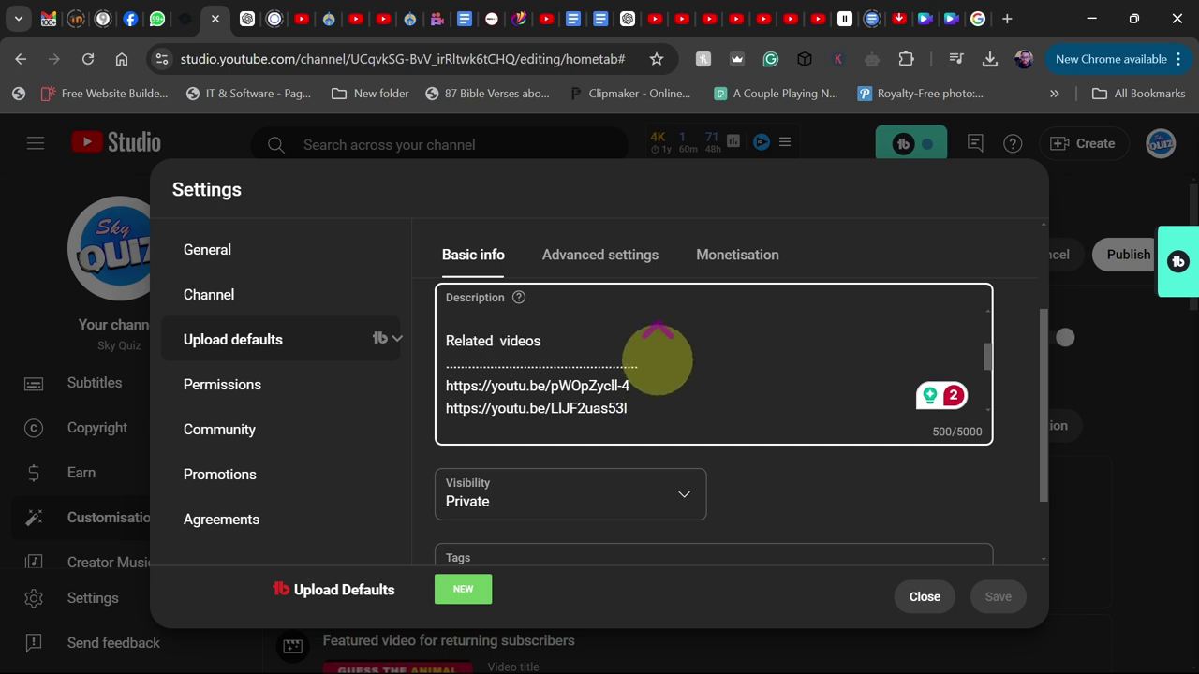
{"action": "scroll", "coordinate": [721, 373], "scroll_direction": "down", "scroll_amount": 3}
{"action": "scroll", "coordinate": [724, 375], "scroll_direction": "up", "scroll_amount": 3}
{"action": "scroll", "coordinate": [571, 375], "scroll_direction": "down", "scroll_amount": 2}
{"action": "scroll", "coordinate": [690, 391], "scroll_direction": "down", "scroll_amount": 3}
View the category choices in the upload defaults' advanced settings, keep Entertainment, and close the settings without saving
{"action": "left_click", "coordinate": [594, 259]}
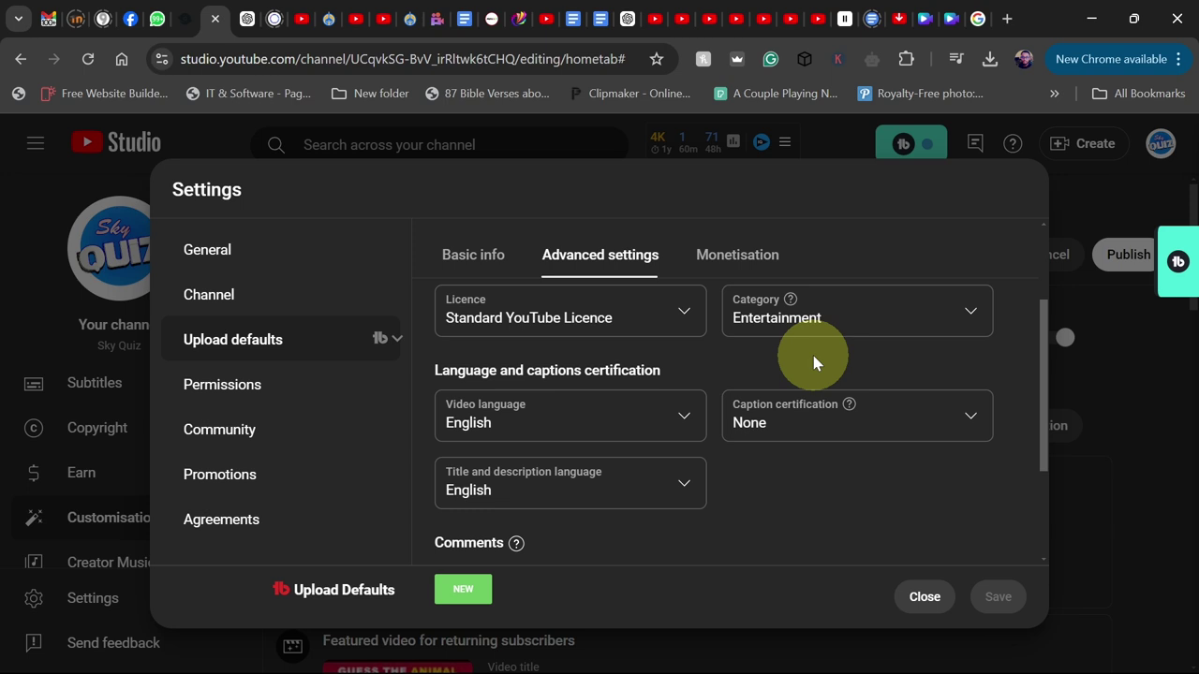
{"action": "left_click", "coordinate": [937, 316]}
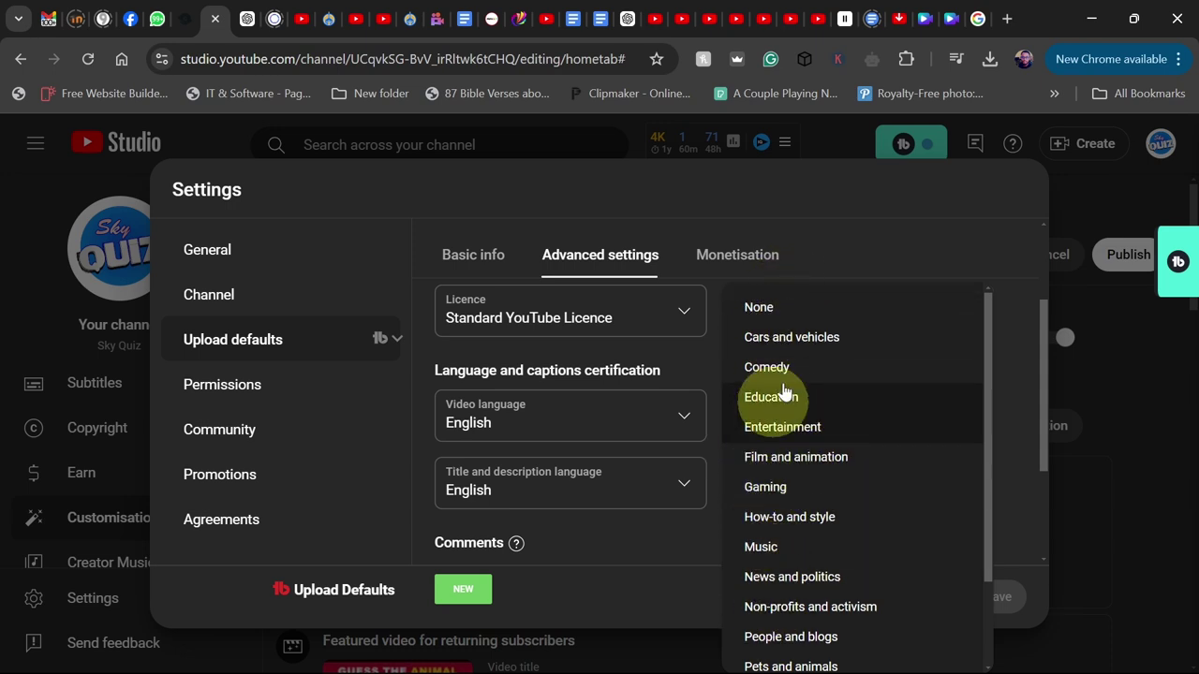
{"action": "left_click", "coordinate": [871, 238]}
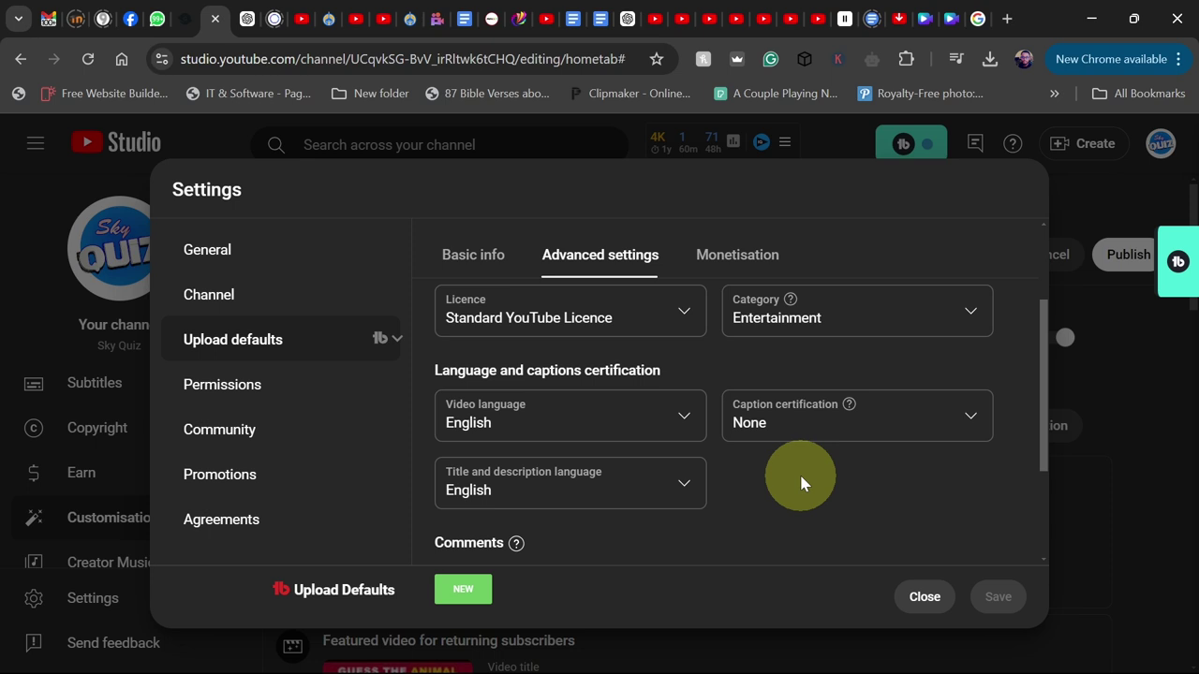
{"action": "left_click", "coordinate": [922, 600]}
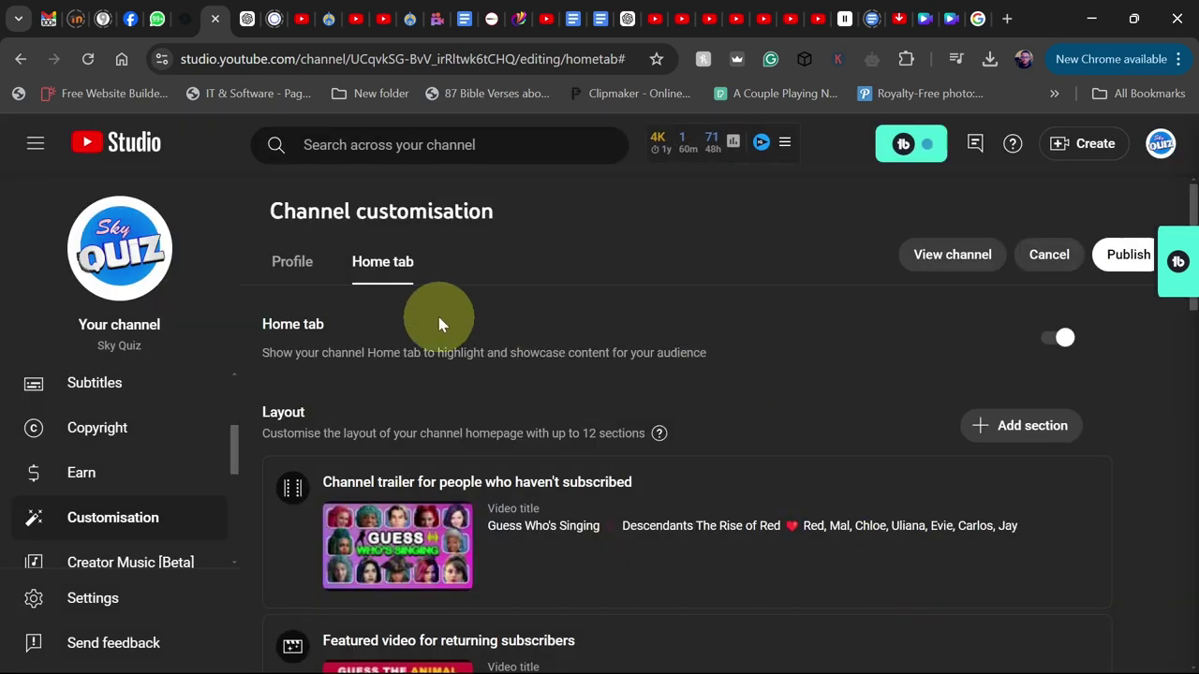
Open the Profile customisation and view the banner, picture and channel details on the public Sky Quiz page
{"action": "left_click", "coordinate": [294, 262]}
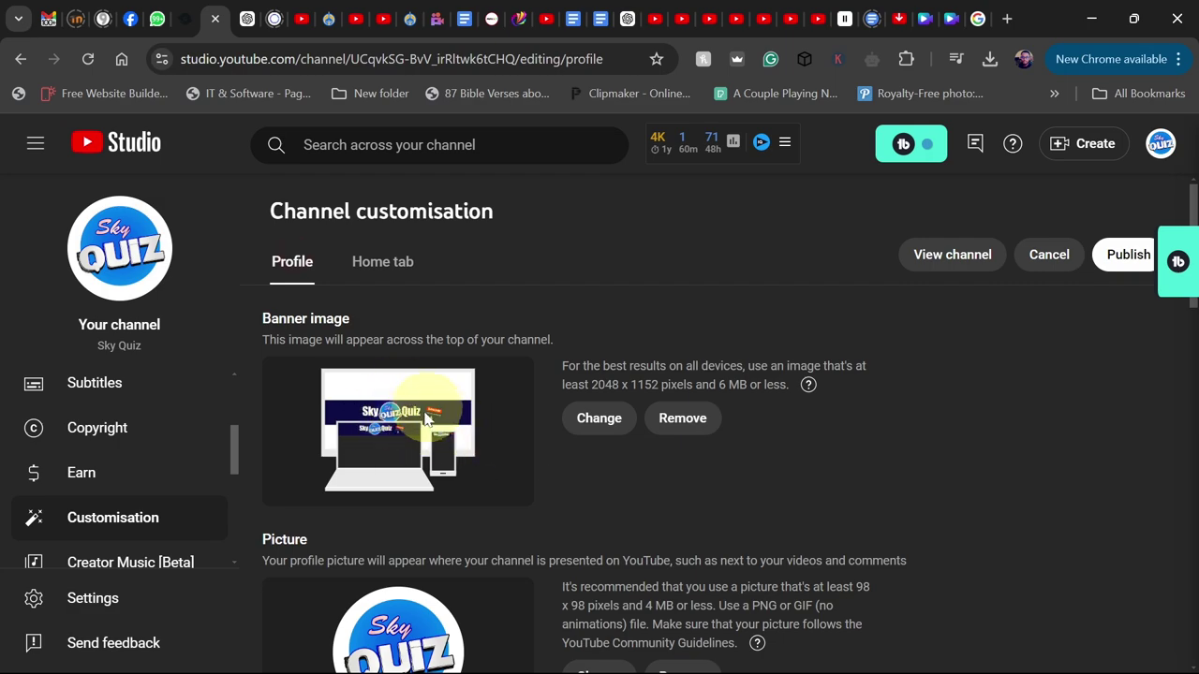
{"action": "left_click", "coordinate": [384, 21]}
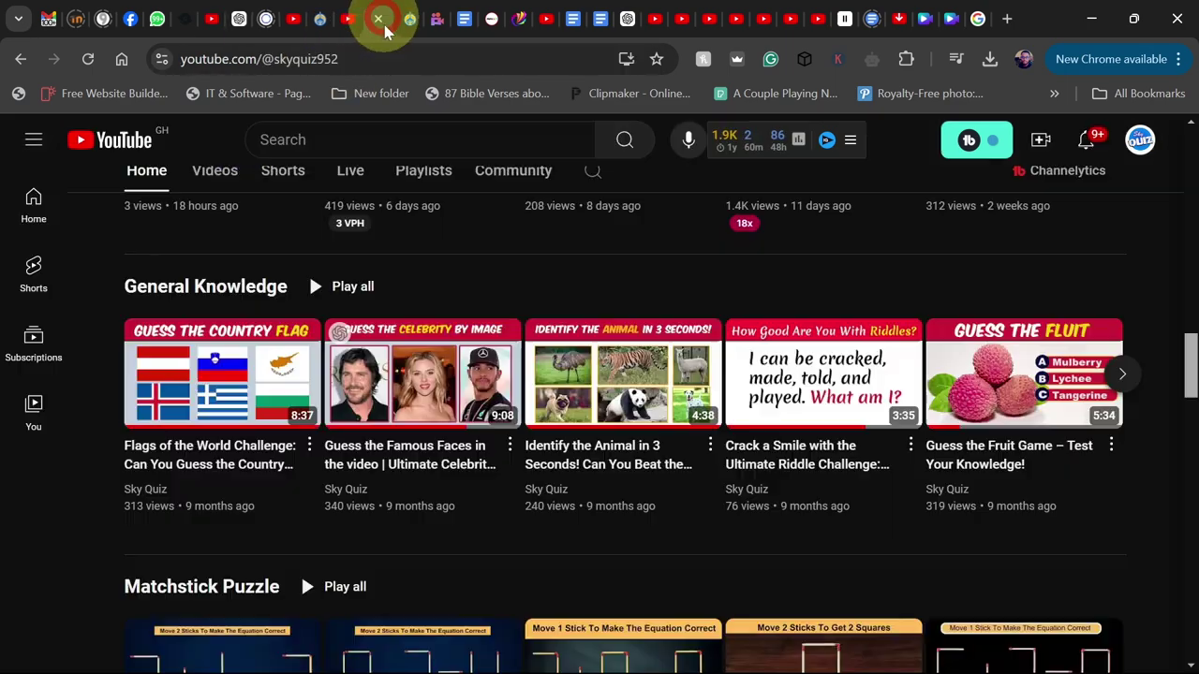
{"action": "scroll", "coordinate": [637, 318], "scroll_direction": "up", "scroll_amount": 15}
{"action": "scroll", "coordinate": [616, 328], "scroll_direction": "up", "scroll_amount": 4}
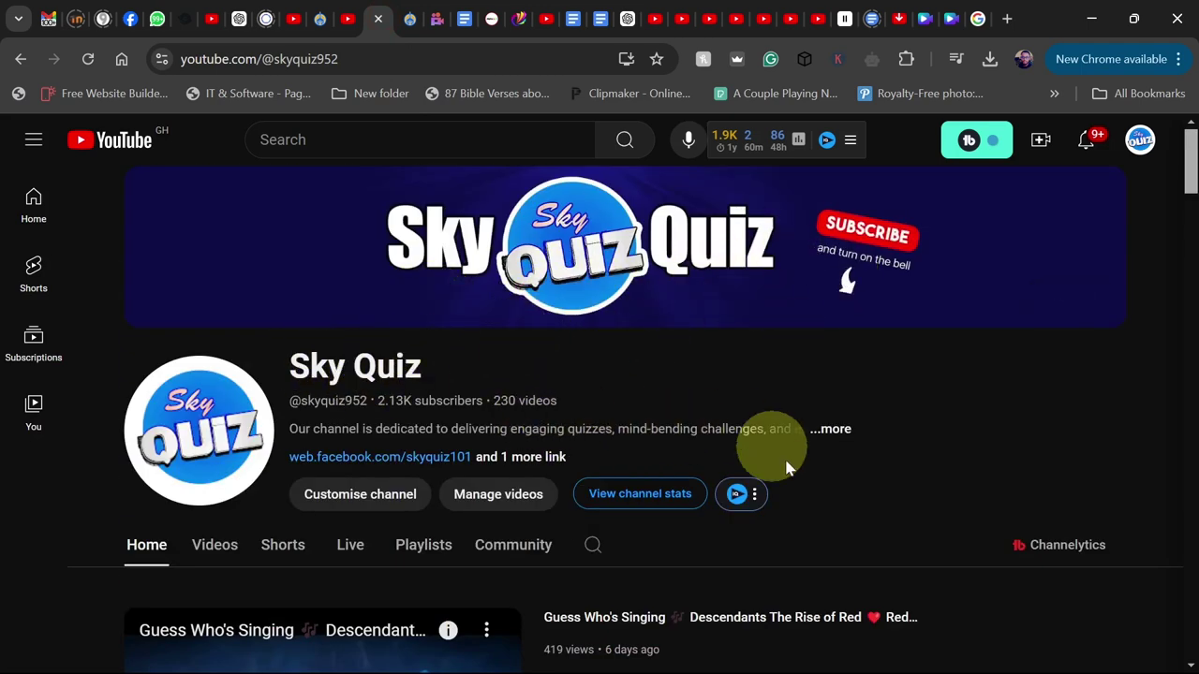
Return to YouTube Studio and review the profile settings from the banner image through handle, description, links and contact info to the video watermark
{"action": "left_click", "coordinate": [214, 19]}
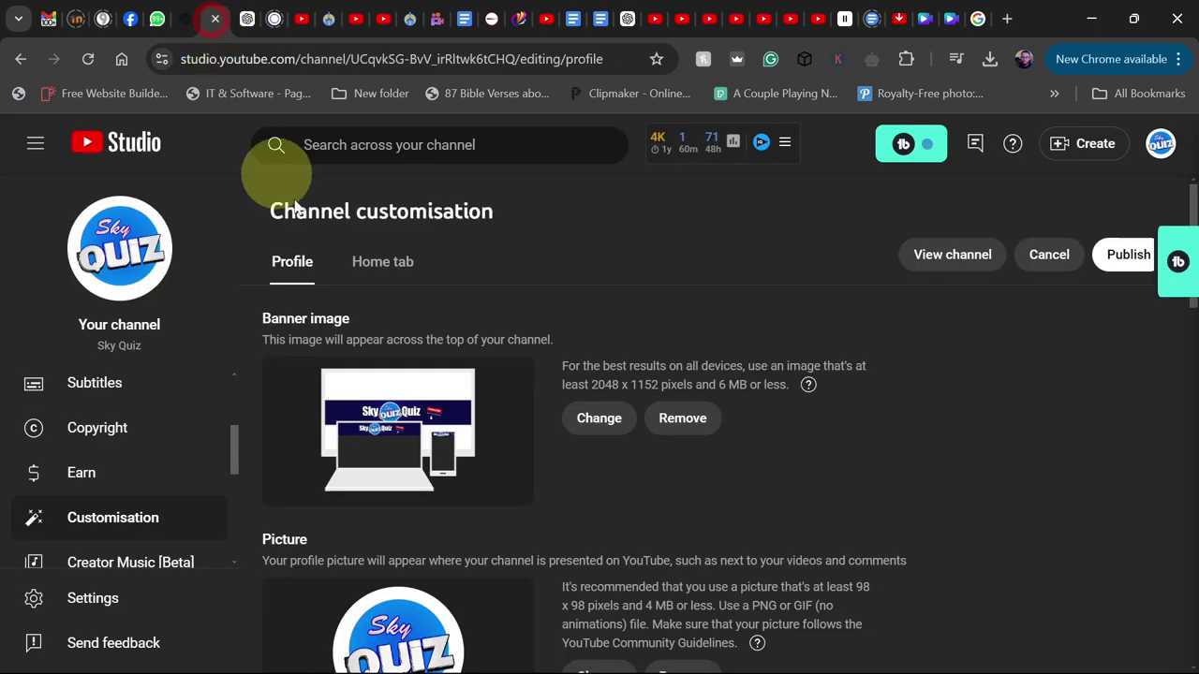
{"action": "scroll", "coordinate": [498, 316], "scroll_direction": "down", "scroll_amount": 6}
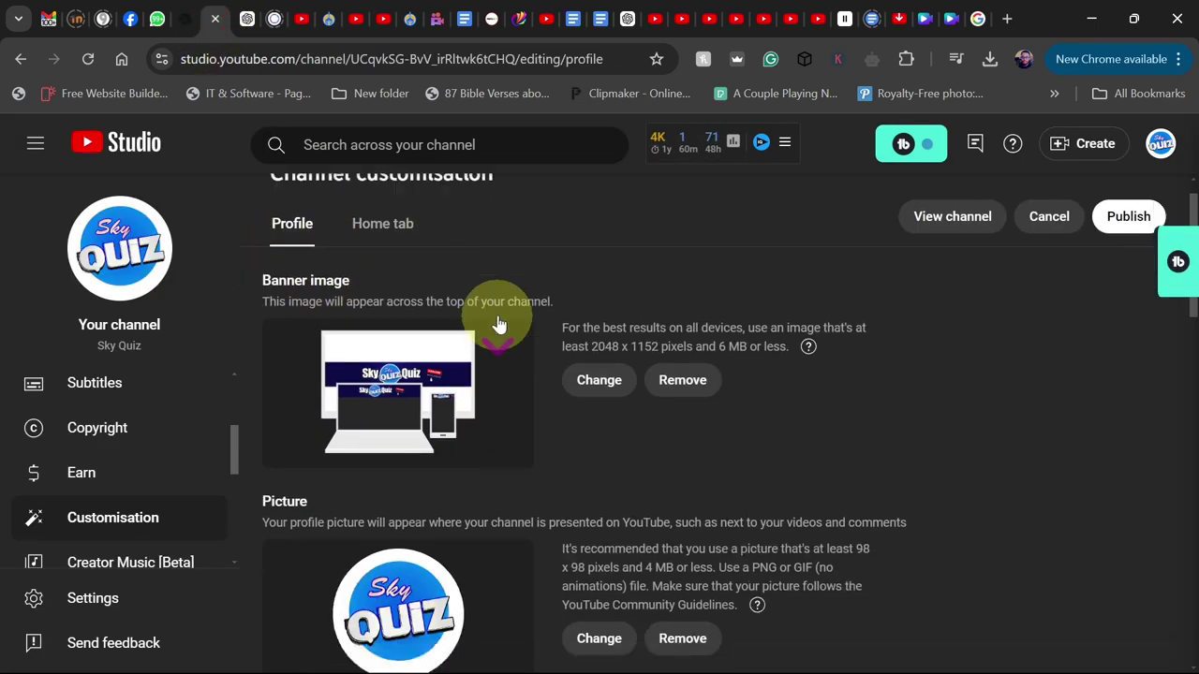
{"action": "scroll", "coordinate": [409, 327], "scroll_direction": "down", "scroll_amount": 6}
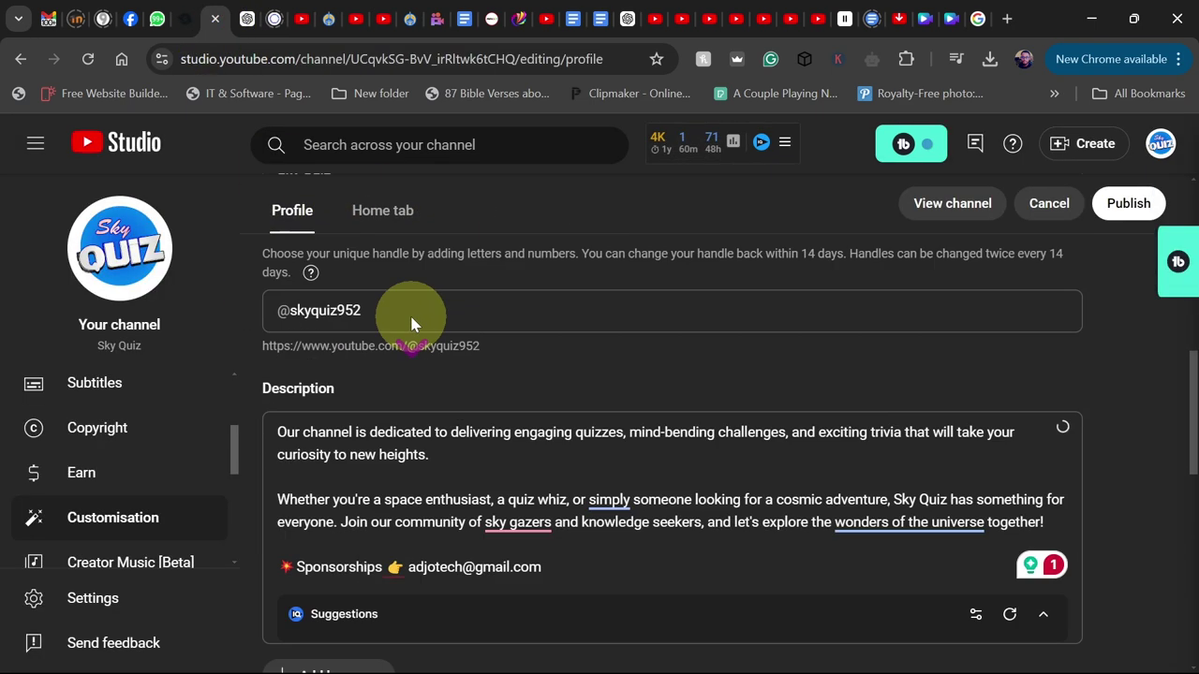
{"action": "scroll", "coordinate": [621, 365], "scroll_direction": "down", "scroll_amount": 3}
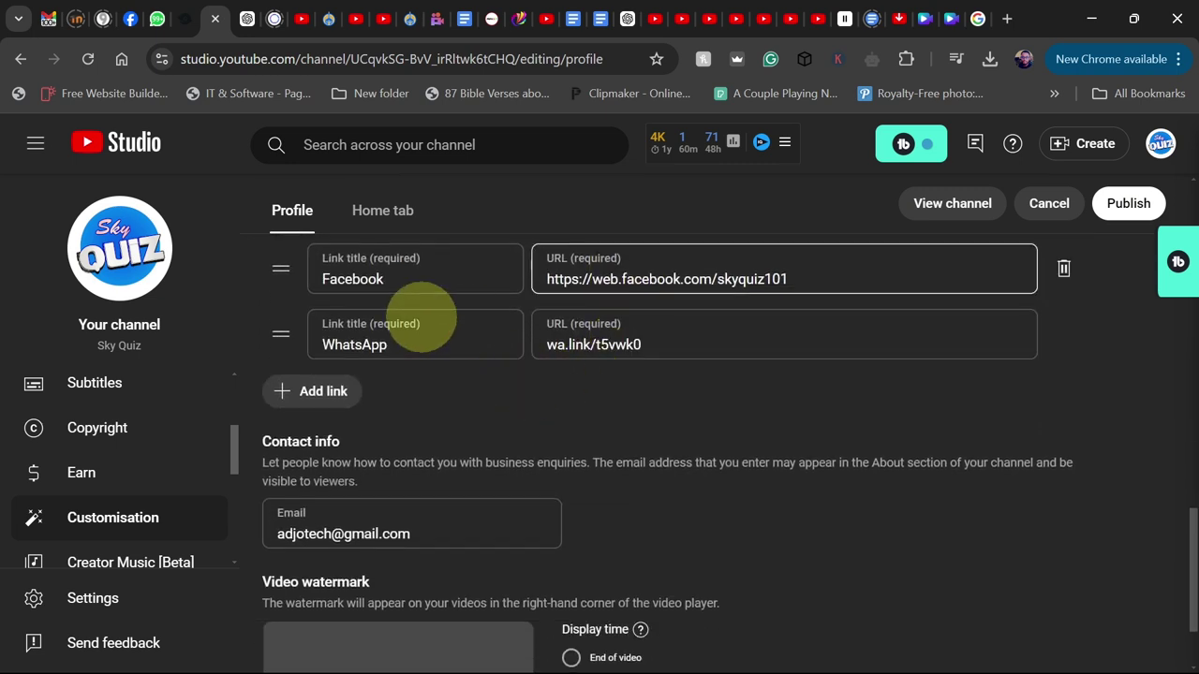
{"action": "scroll", "coordinate": [825, 464], "scroll_direction": "down", "scroll_amount": 1}
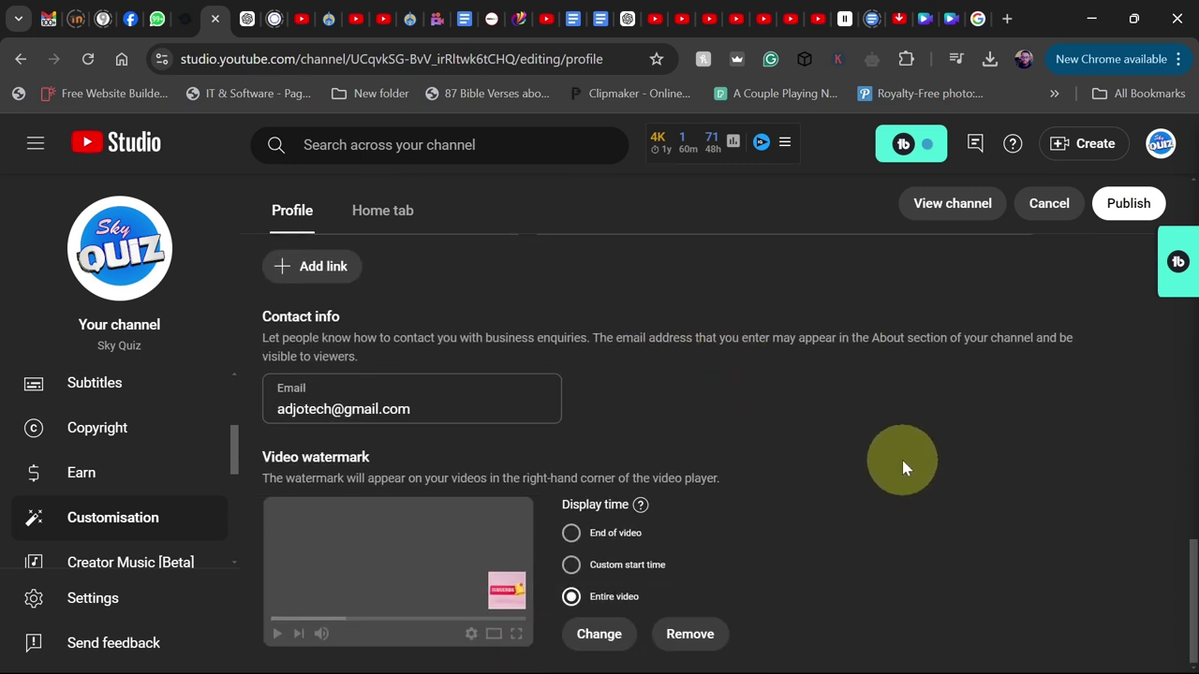